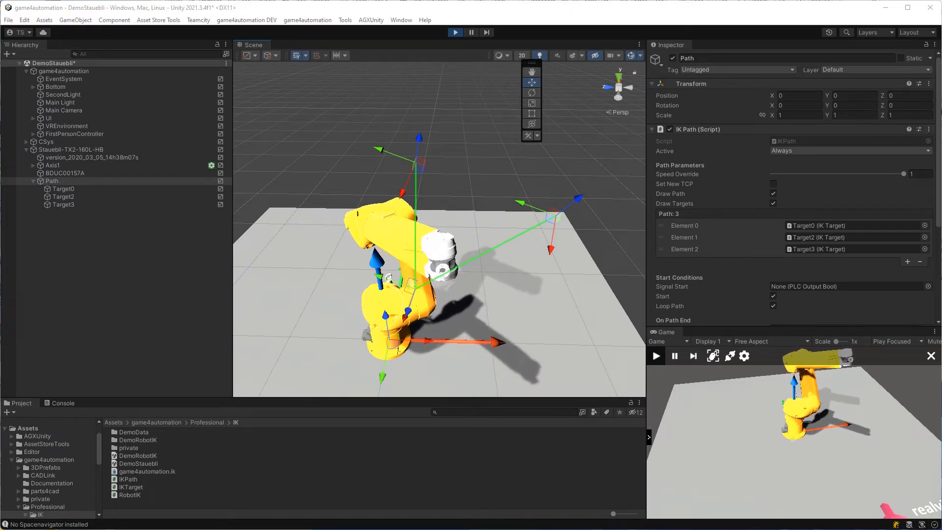
Add a CAD Link object to the DemoUR5 scene and choose TX2-160L-HB.stp from the downloads as its import file
key("alt+Tab")
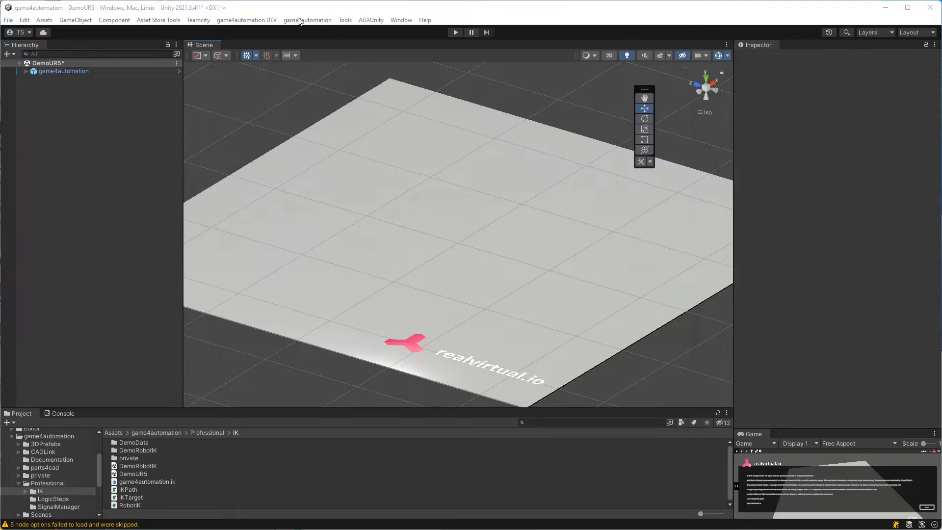
left_click(299, 20)
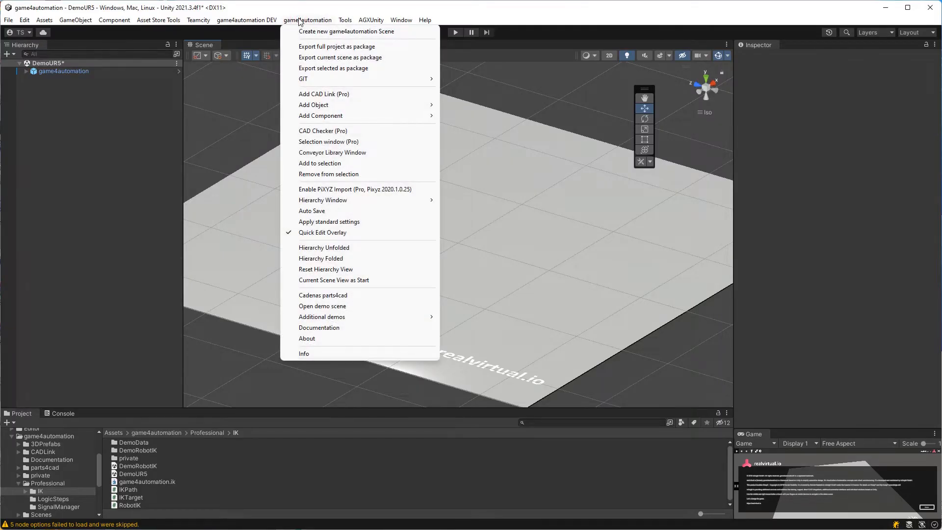
left_click(308, 94)
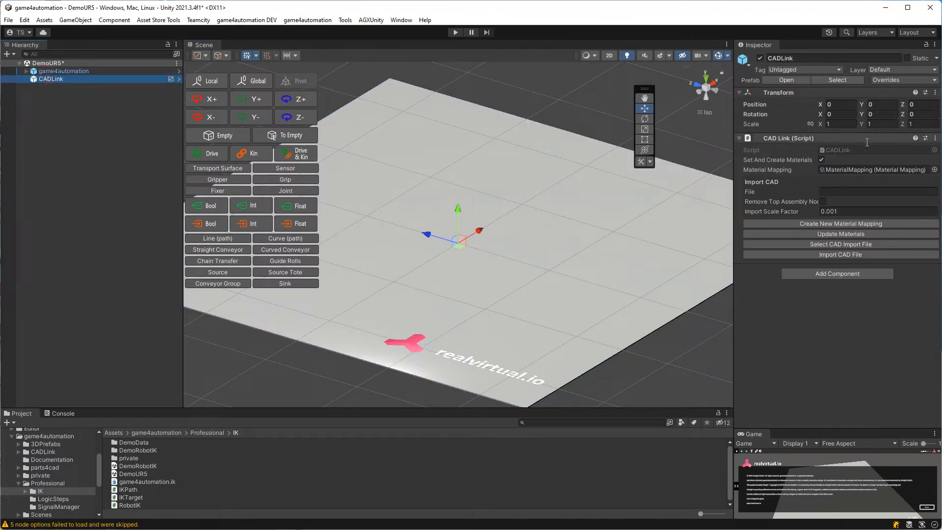
left_click(831, 245)
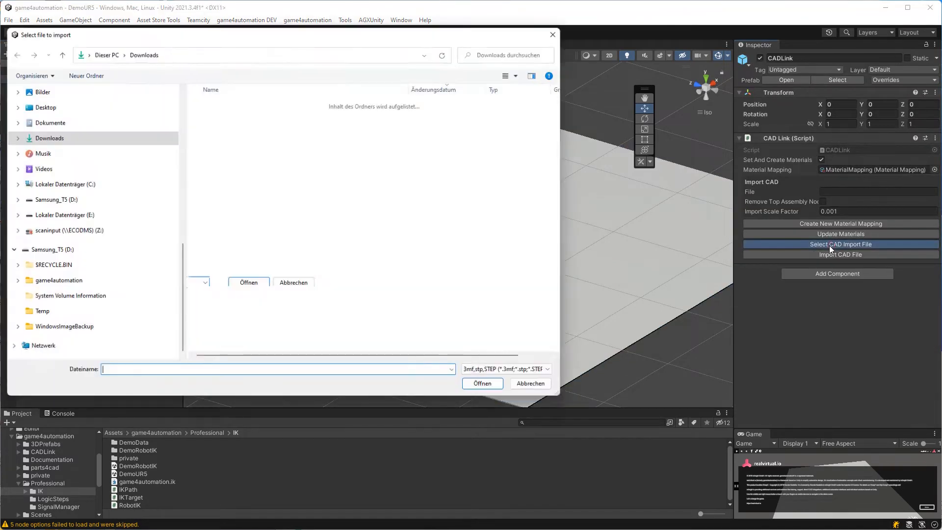
double_click(244, 118)
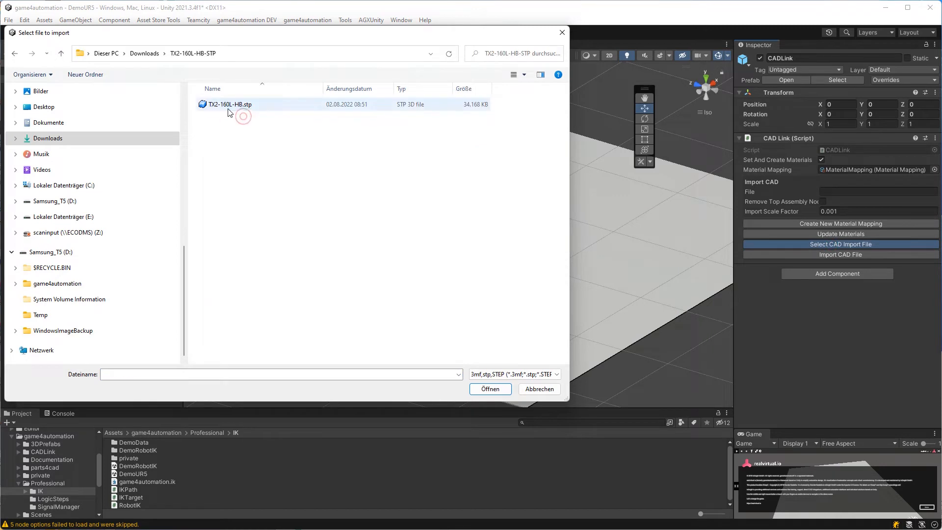
left_click(229, 105)
left_click(486, 389)
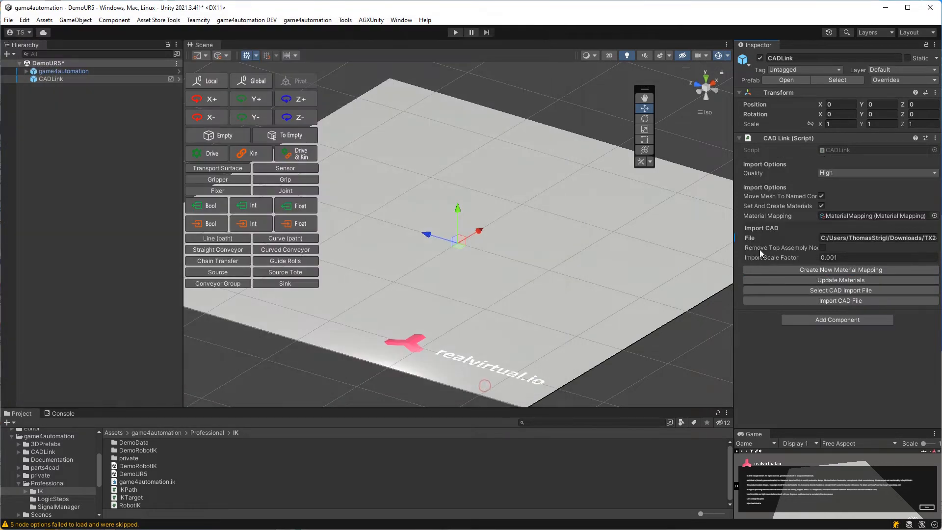
Set the import quality to Medium, enable removal of the top assembly node, and import the CAD file
left_click(826, 172)
left_click(834, 193)
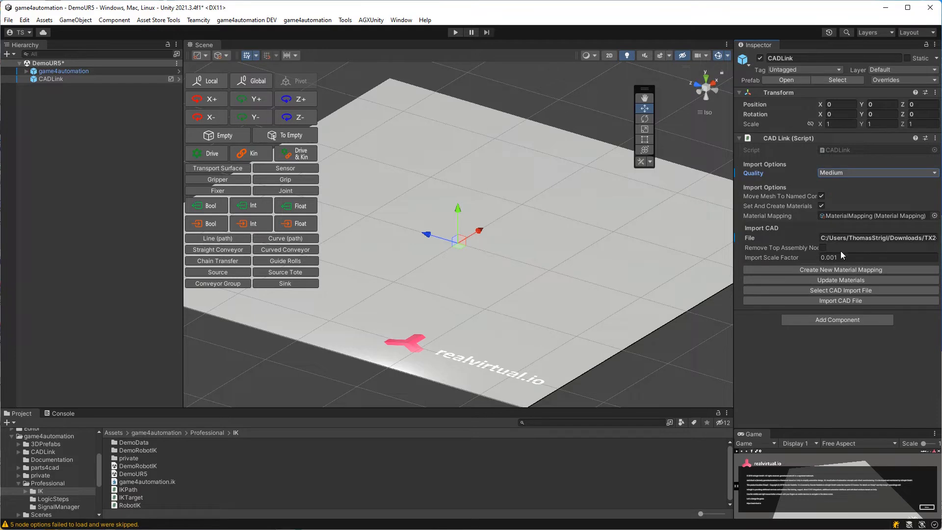
left_click(825, 248)
left_click(835, 302)
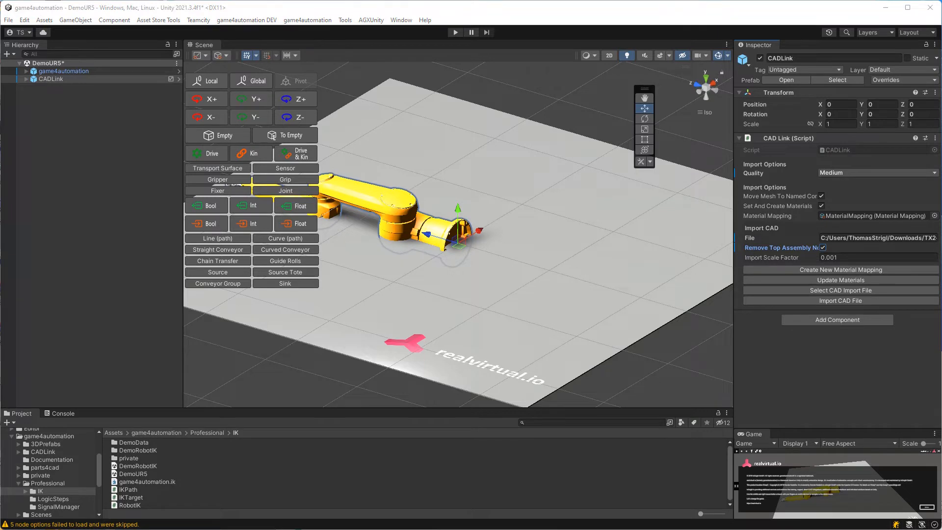
Rotate the imported CADLink robot to -90 degrees about X so that it stands upright on the floor
key("f")
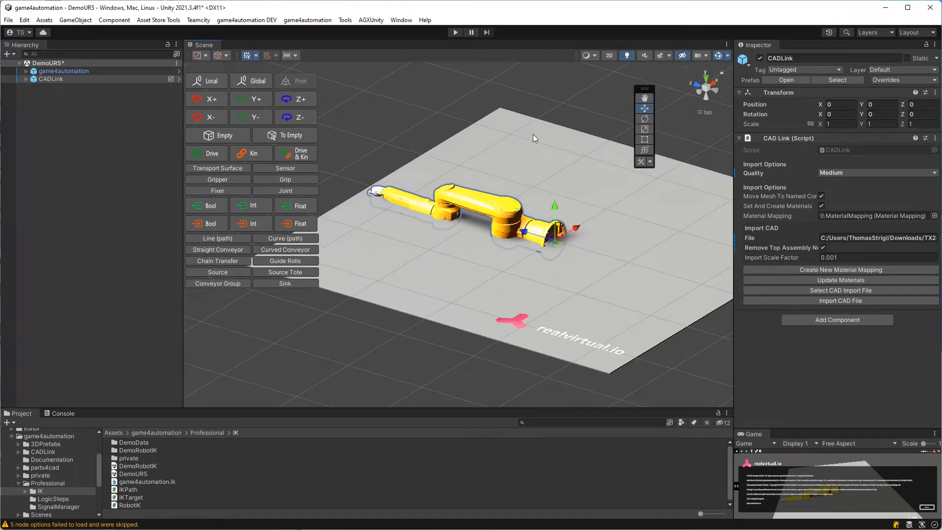
left_click(215, 103)
left_click_drag(343, 211, 530, 352, "alt")
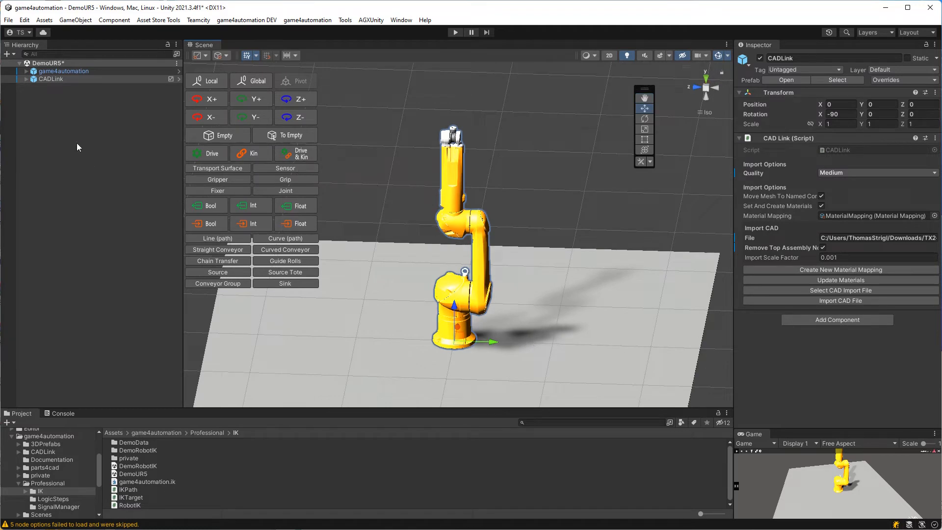
Start an FBX export of the TX2-160L-HB node under CADLink, with Assets/game4automation/Professional/IK/DemoData as the export path
left_click(26, 78)
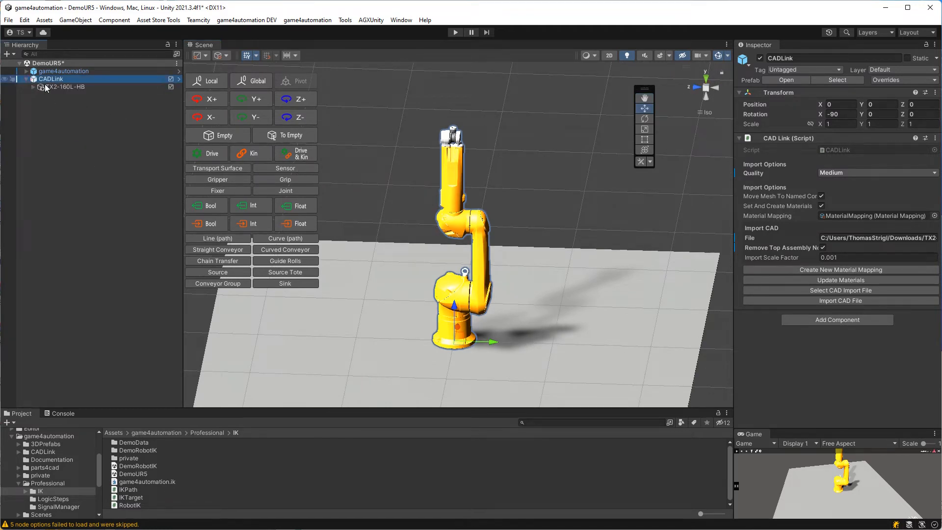
left_click(56, 88)
right_click(56, 88)
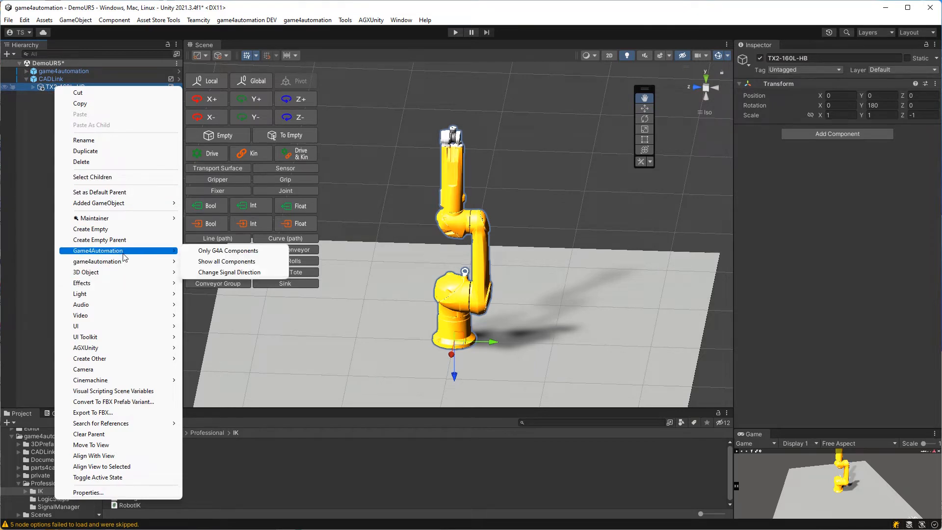
left_click(117, 415)
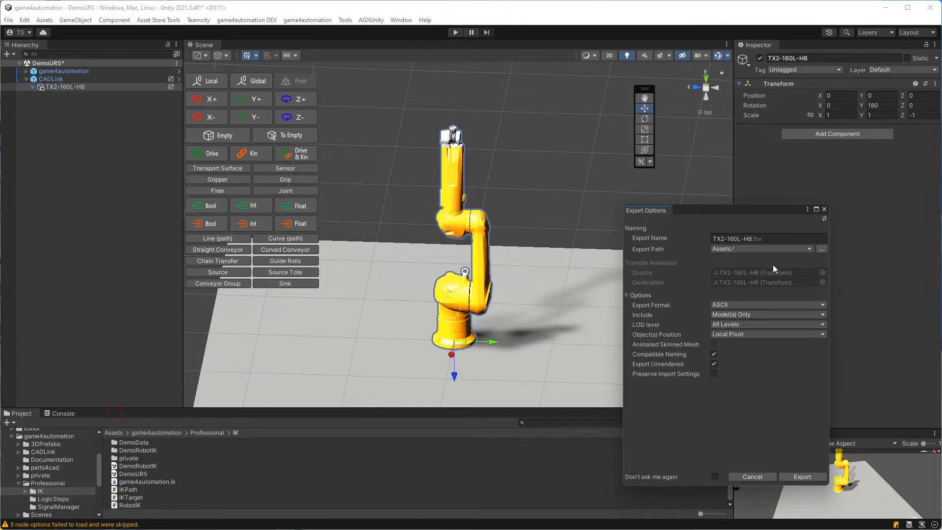
left_click(822, 249)
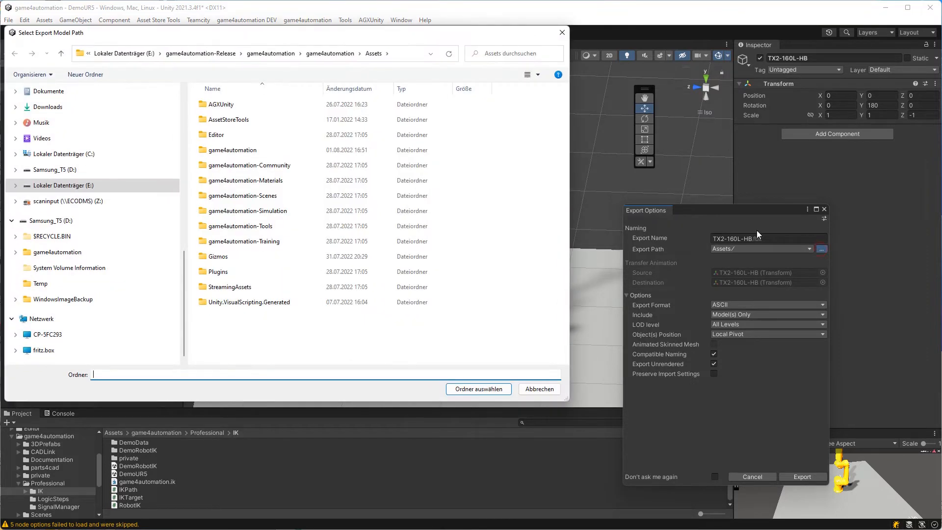
double_click(256, 150)
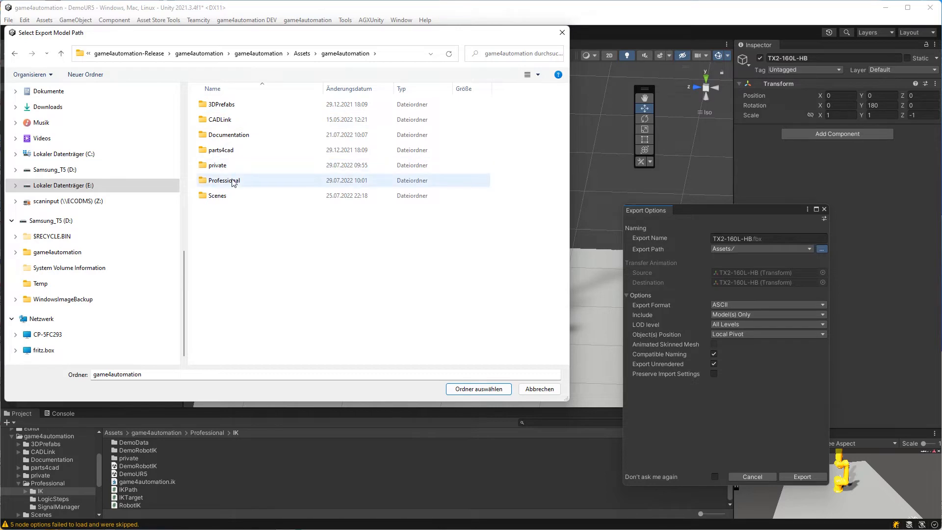
double_click(234, 182)
double_click(214, 105)
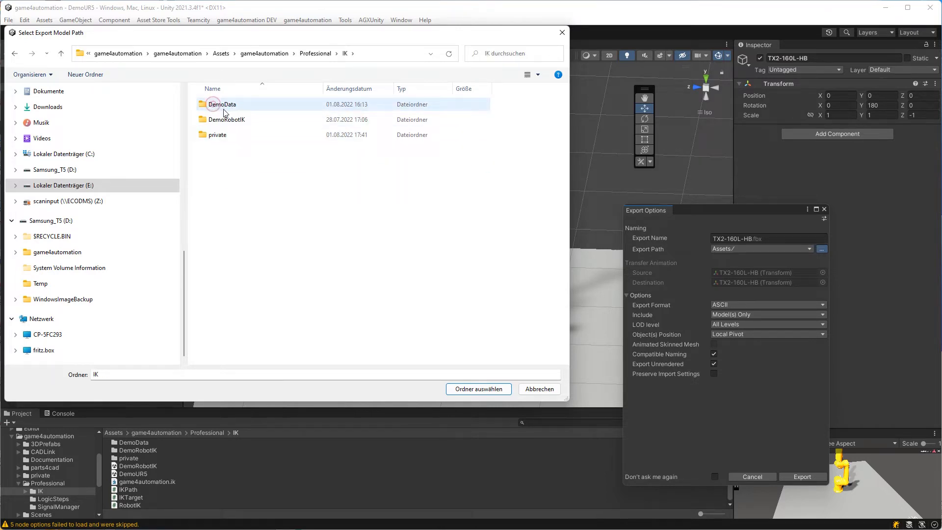
double_click(222, 106)
left_click(478, 389)
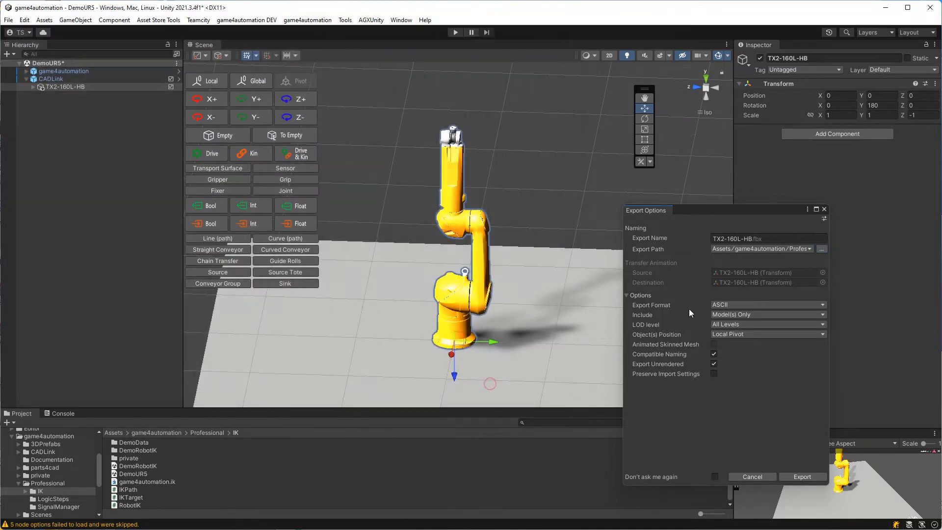
Export the robot model under the name TX2-160L-HB
left_click(753, 239)
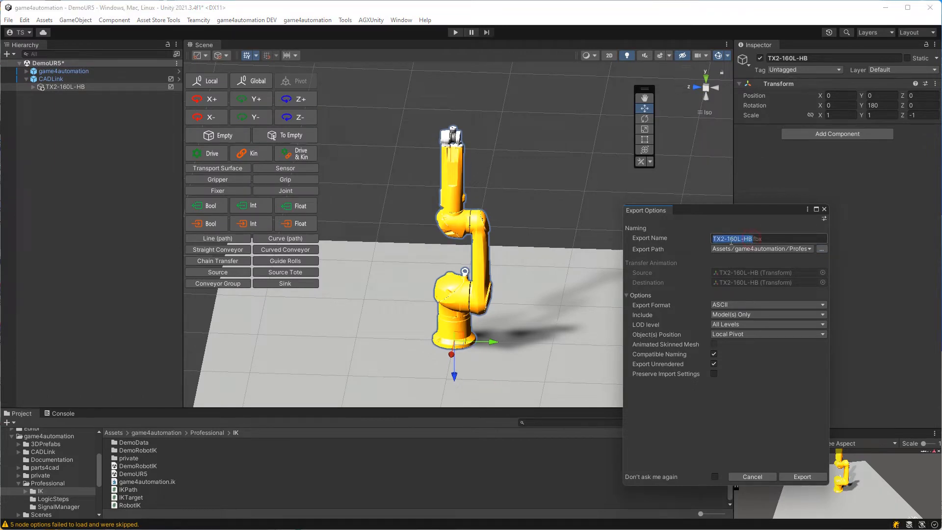
left_click(715, 240)
left_click(803, 477)
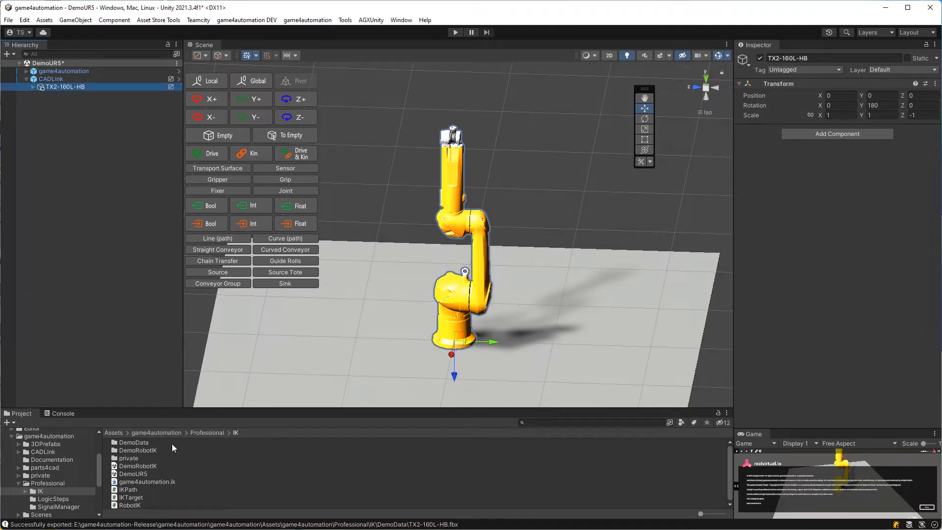
Delete the CADLink object and place the exported TX2-160L-HB model from the DemoData folder in the scene instead
double_click(134, 444)
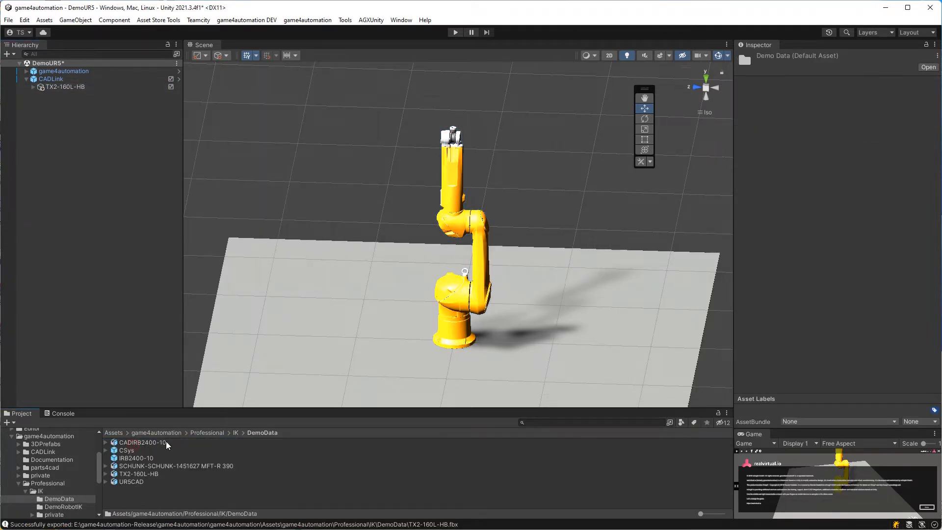
left_click(136, 474)
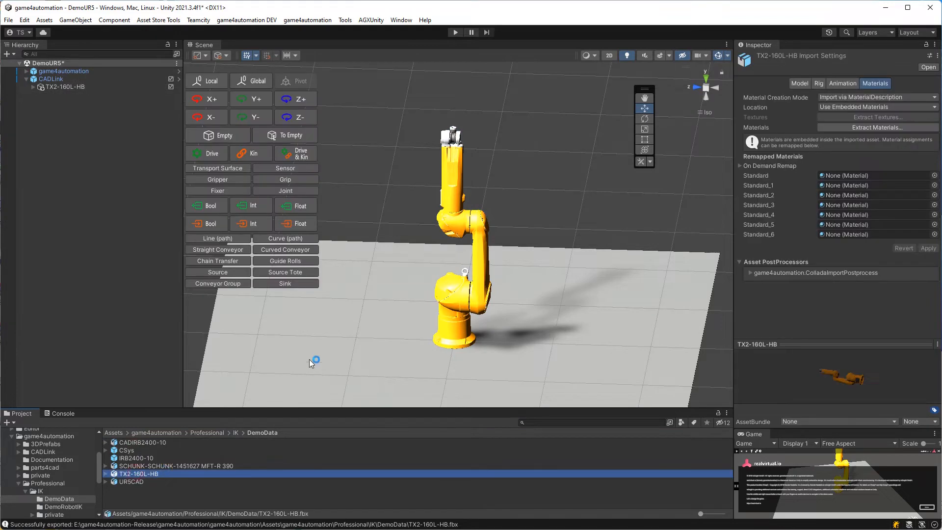
left_click_drag(72, 92, 51, 78)
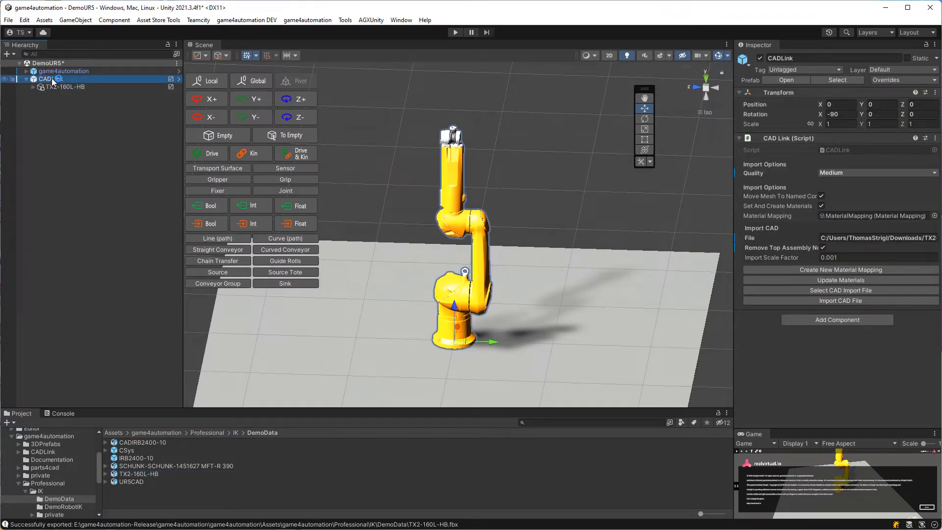
key("Delete")
left_click_drag(147, 474, 469, 335)
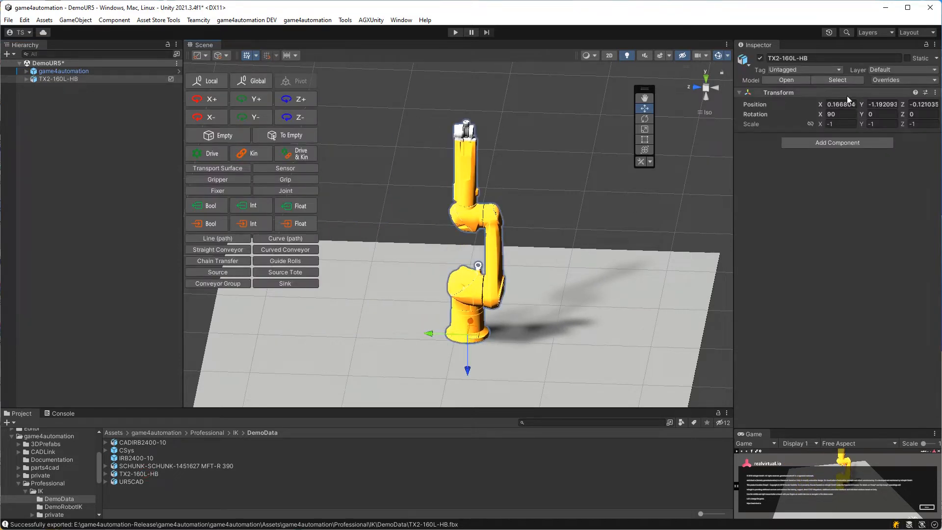
Set the TX2-160L-HB robot's position to X 0, Y 0, Z 0
left_click(849, 104)
type("0")
key("Tab")
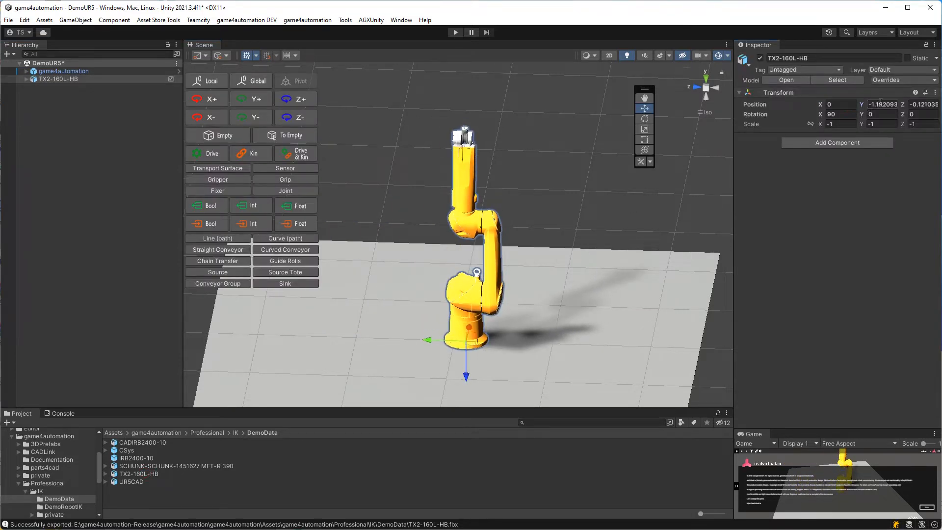
type("0")
key("Tab")
type("0")
Add the CSys coordinate system from DemoData to the scene and set its X and Z positions to 0
left_click_drag(661, 207, 432, 182, "alt")
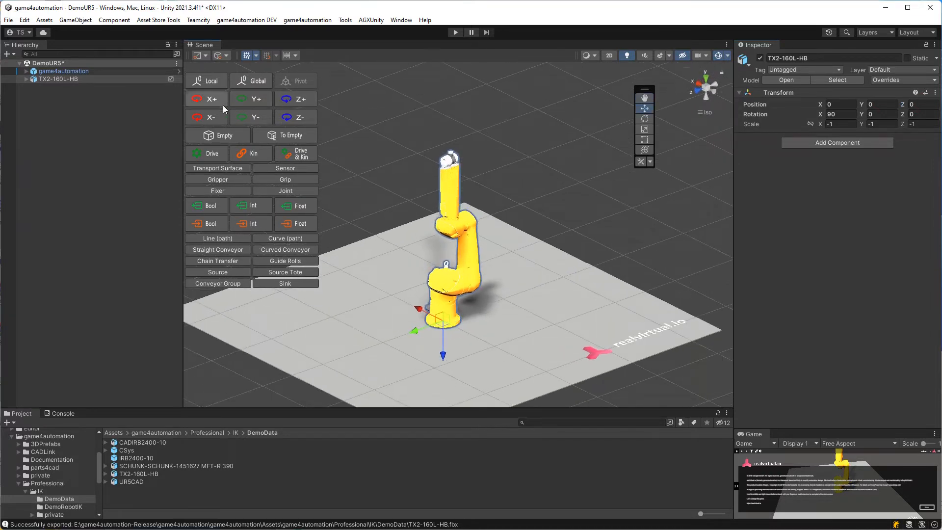
left_click_drag(125, 453, 479, 339)
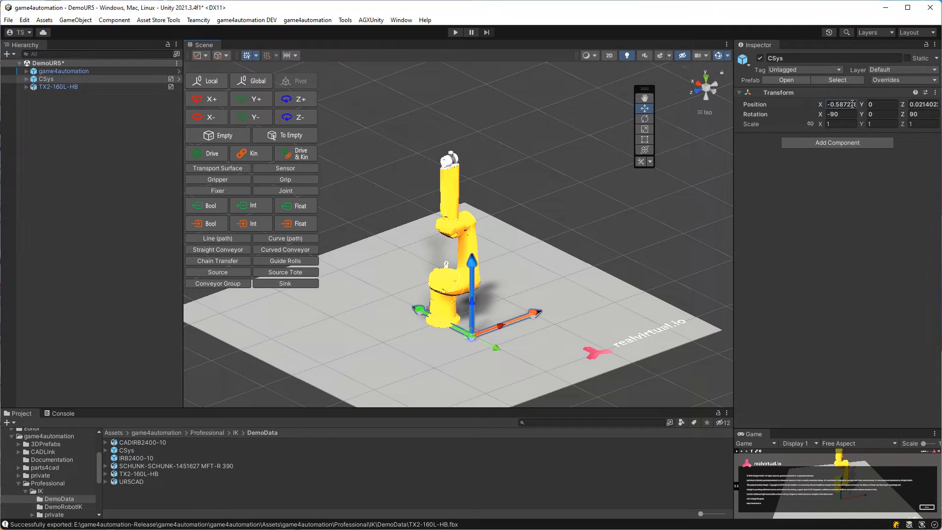
type("0")
left_click(917, 104)
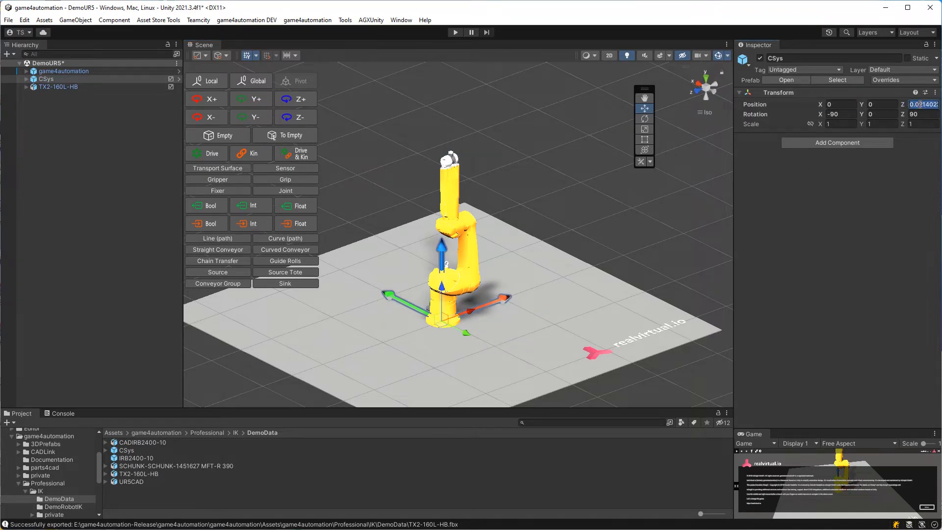
type("0")
left_click_drag(624, 202, 428, 242, "alt")
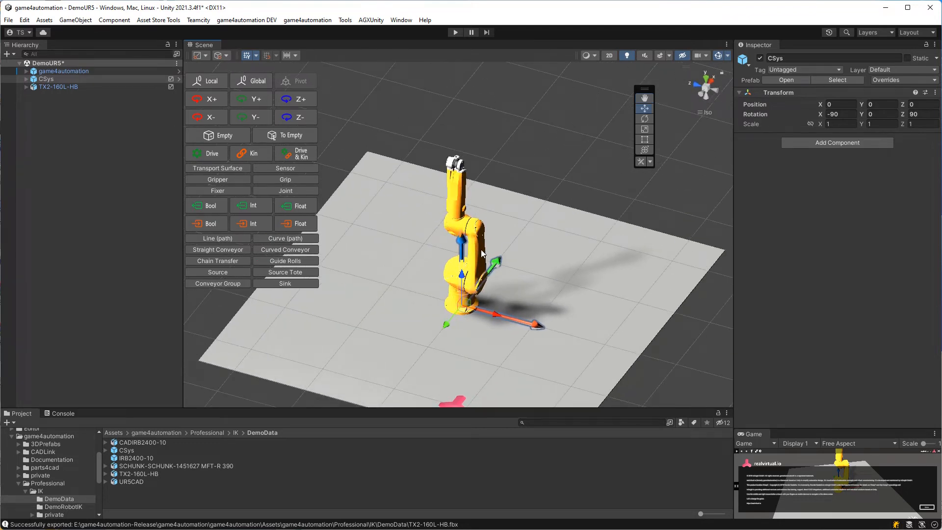
mouse_move(509, 251)
left_mouse_down("alt")
mouse_move(546, 225)
mouse_move(510, 237)
left_mouse_up("alt")
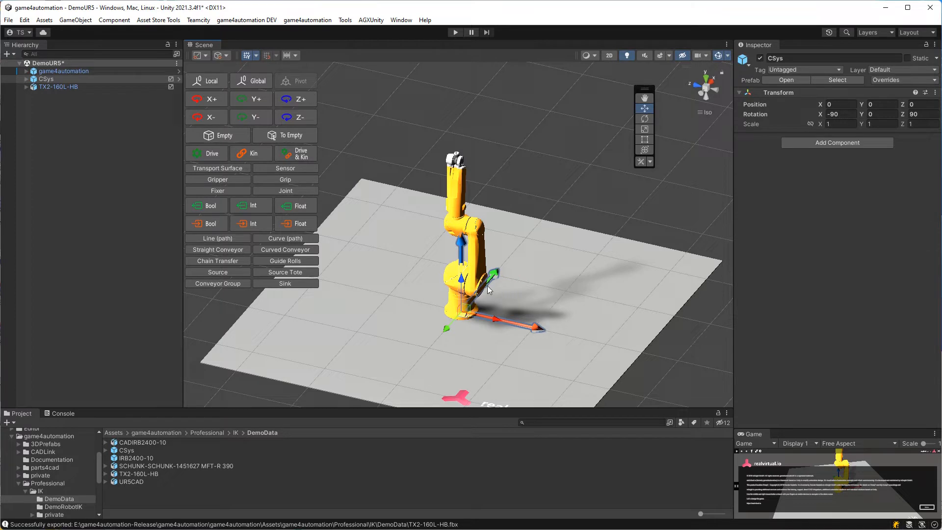
Rotate the TX2-160L-HB robot to 90 degrees about Z to align it with the coordinate system
left_click(54, 87)
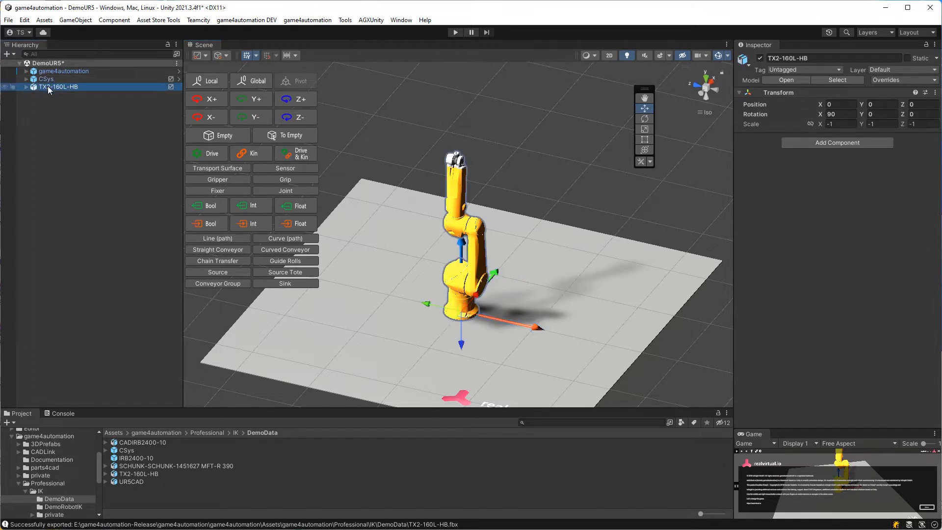
left_click(294, 99)
left_click_drag(498, 154, 569, 182, "alt")
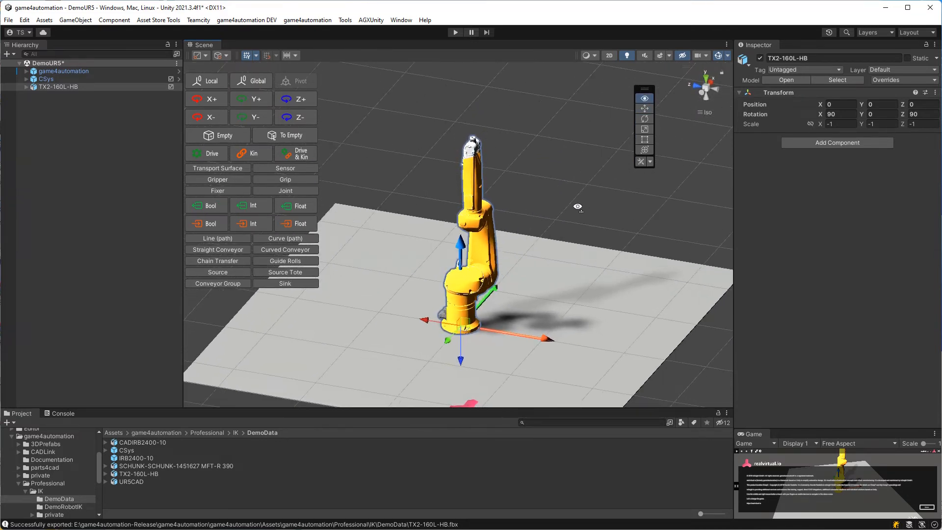
Examine the robot's orientation against the CSys axes from several sides and list the parts inside TX2-160L-HB
left_click(58, 79)
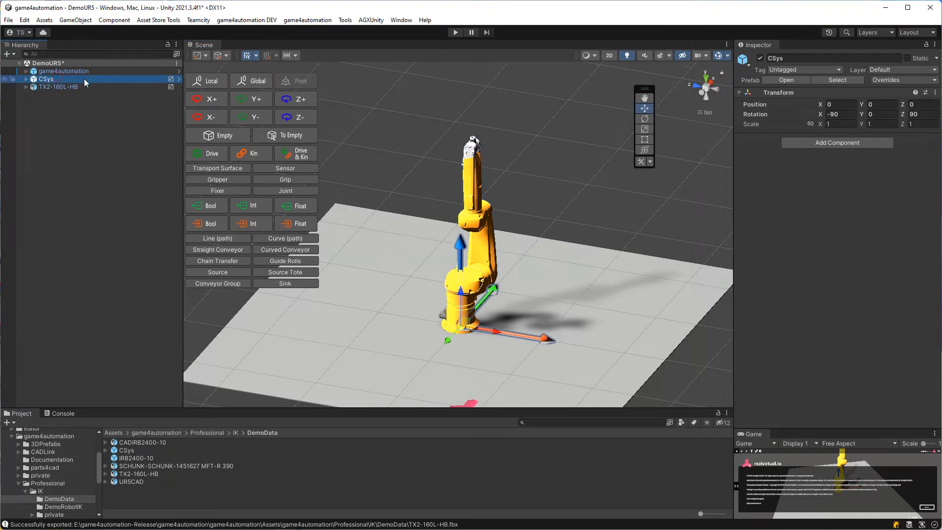
left_click_drag(221, 127, 415, 228, "alt")
scroll(456, 251, "up", 2)
right_click_drag(457, 250, 404, 233)
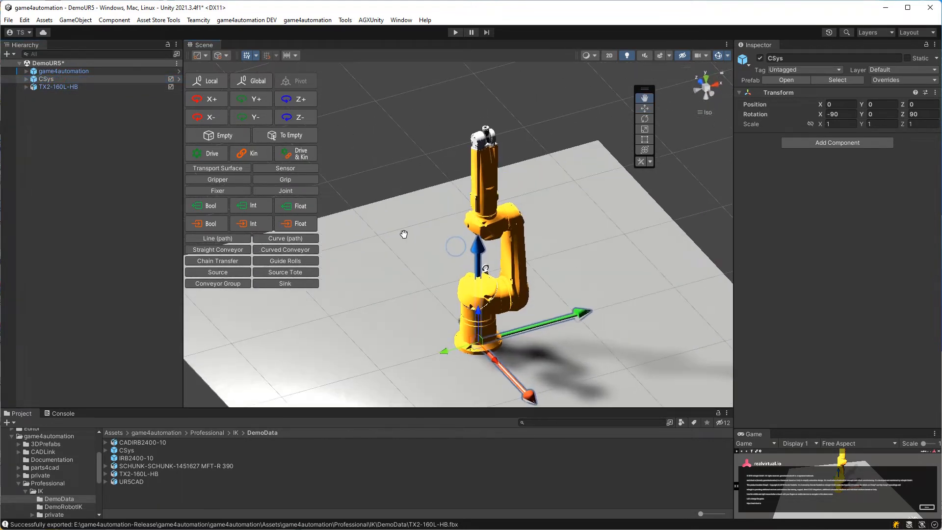
middle_click_drag(404, 233, 381, 139)
right_click_drag(382, 147, 491, 186)
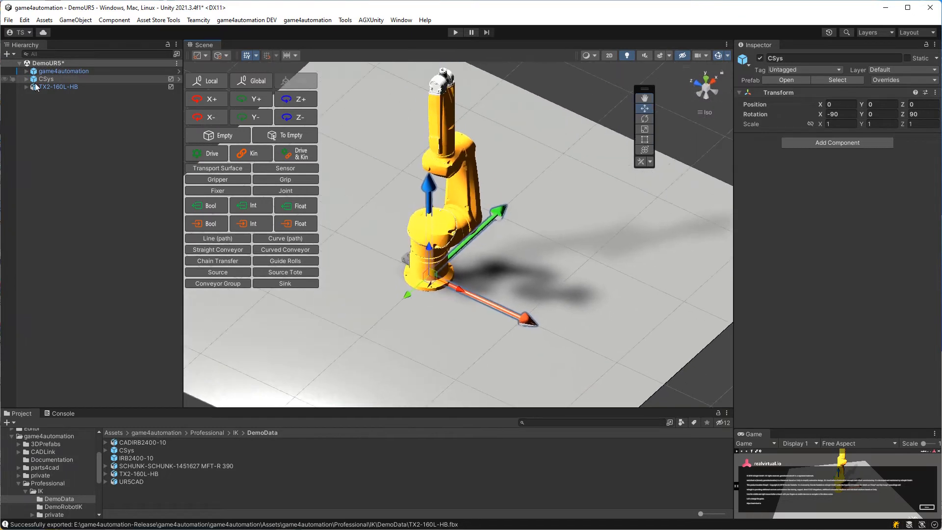
left_click(25, 88)
left_click(26, 87)
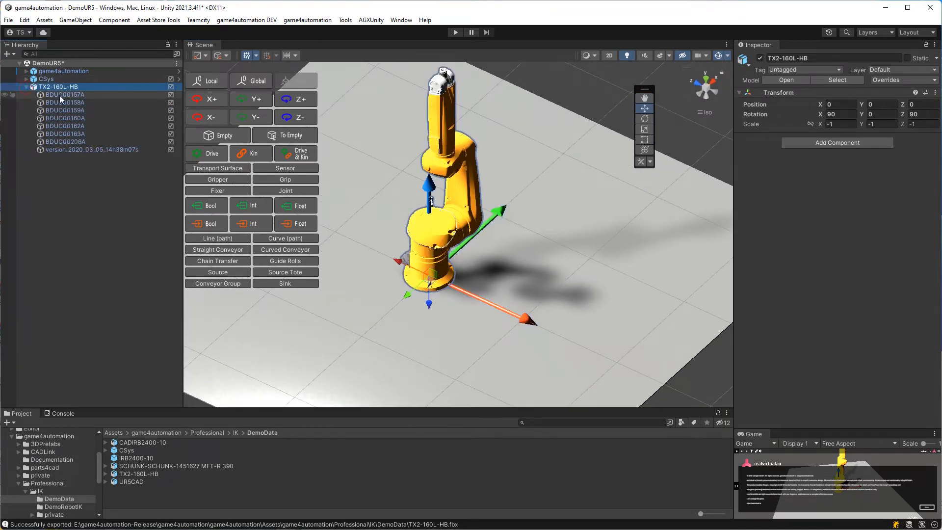
Examine which robot link each BDUC part inside TX2-160L-HB represents, working from the base up to the wrist
left_click(59, 102)
left_click(59, 118)
left_click(60, 126)
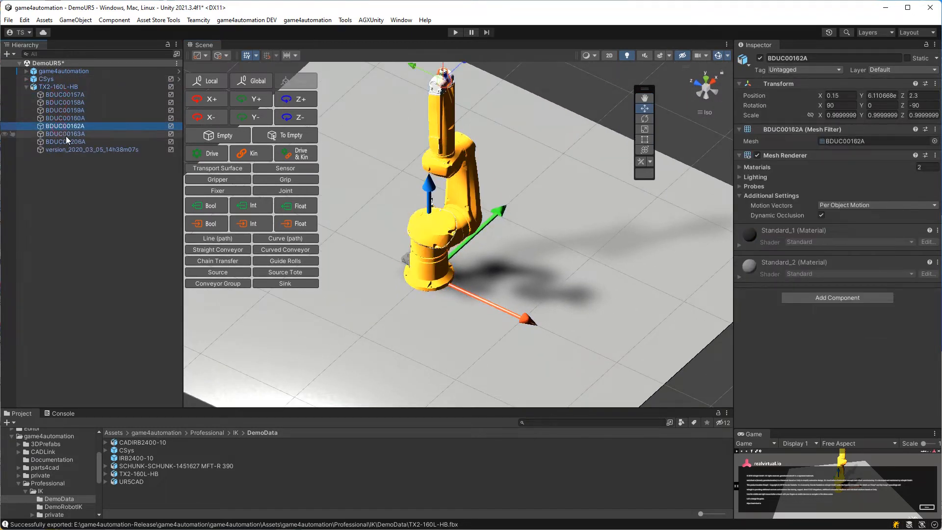
left_click(66, 142)
left_click(66, 150)
left_click(78, 94)
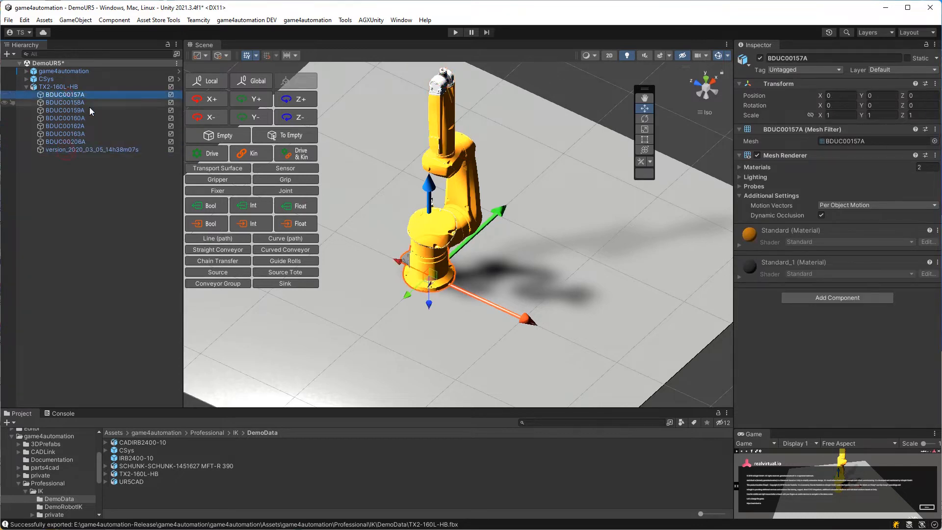
left_click(75, 102)
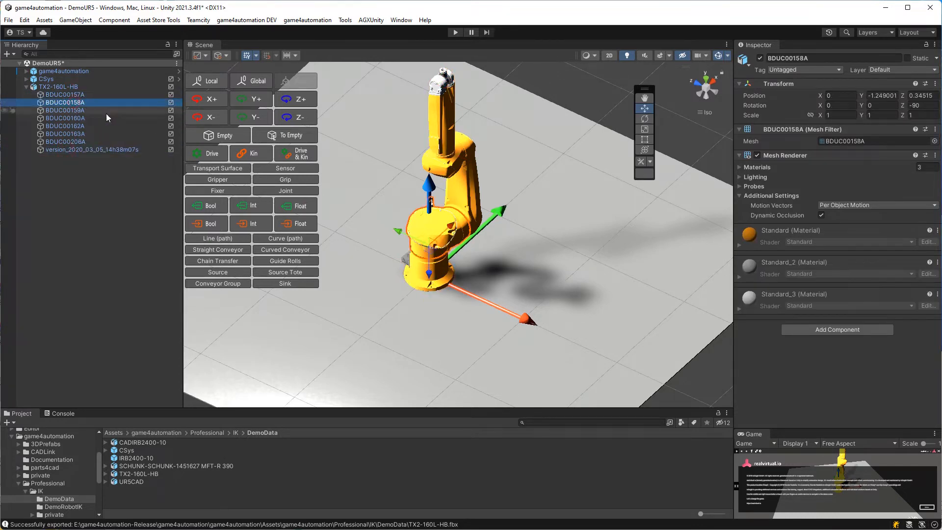
left_click_drag(390, 135, 249, 40, "alt")
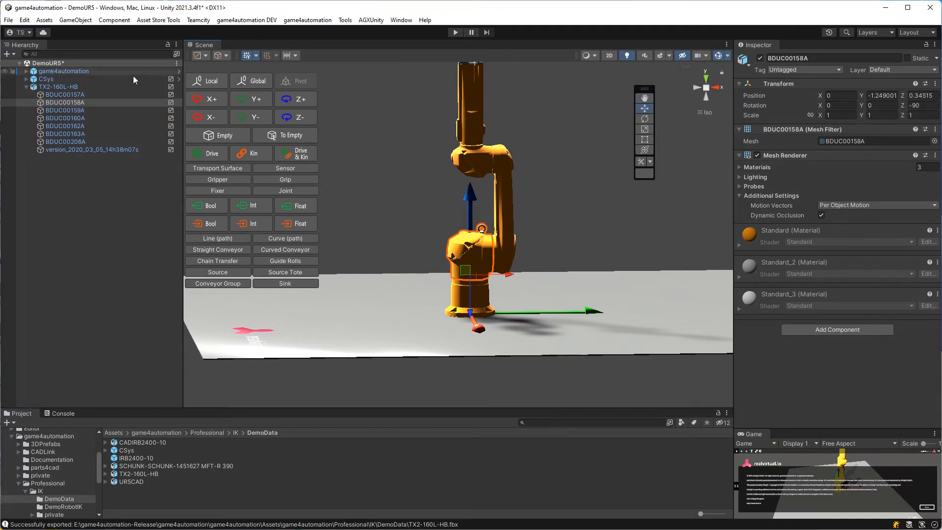
left_click(70, 110)
left_click(296, 154)
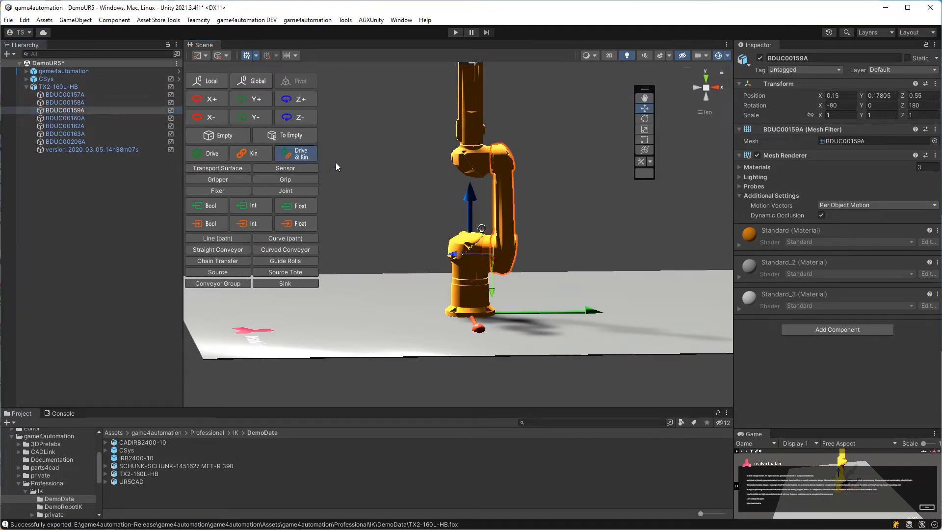
left_click(62, 119)
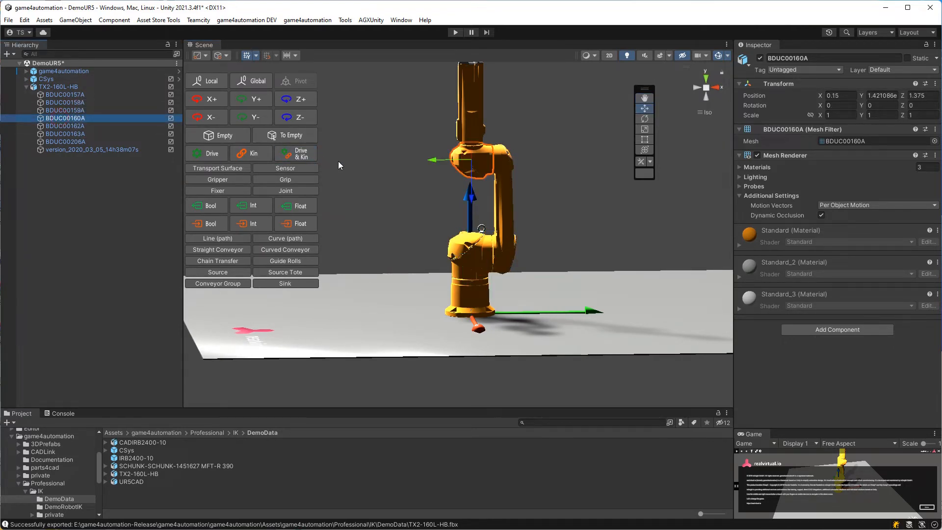
left_click_drag(434, 157, 569, 178, "alt")
left_click(76, 127)
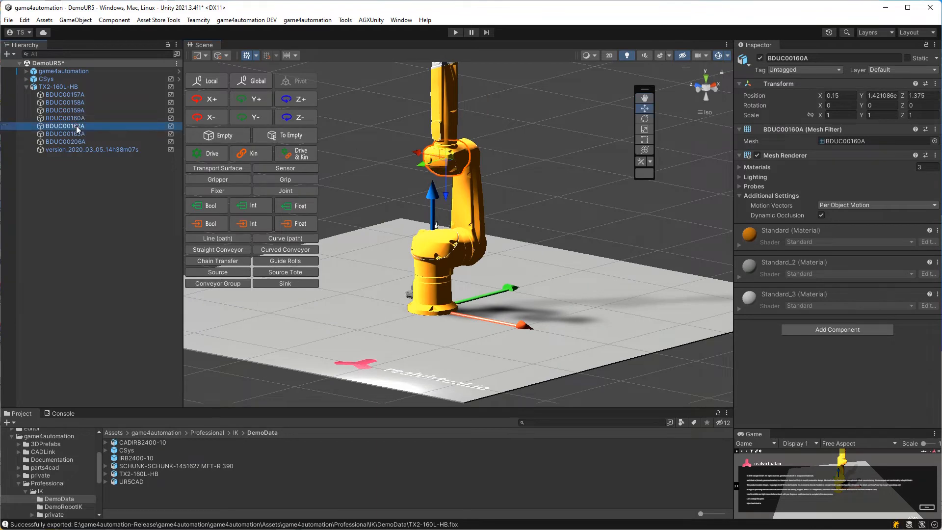
right_click_drag(545, 172, 445, 152)
middle_click_drag(446, 153, 441, 235)
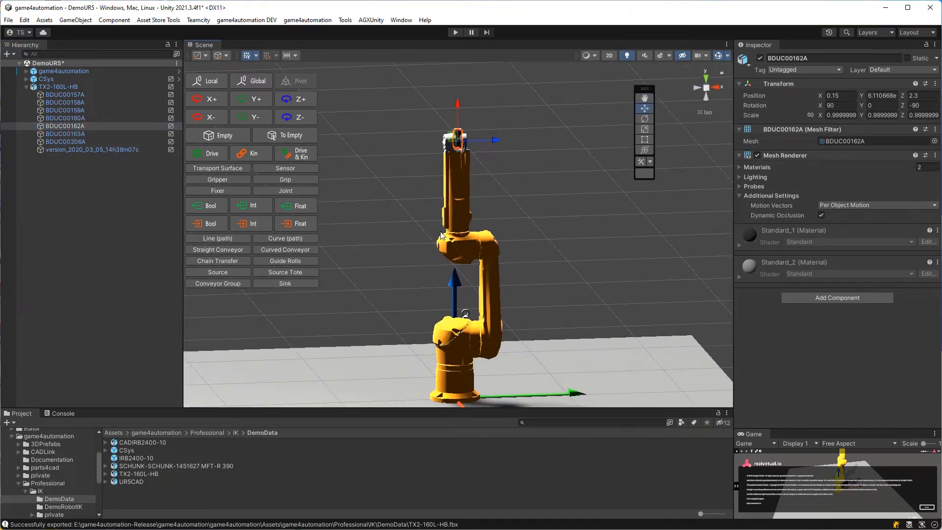
left_click_drag(441, 235, 474, 231, "alt")
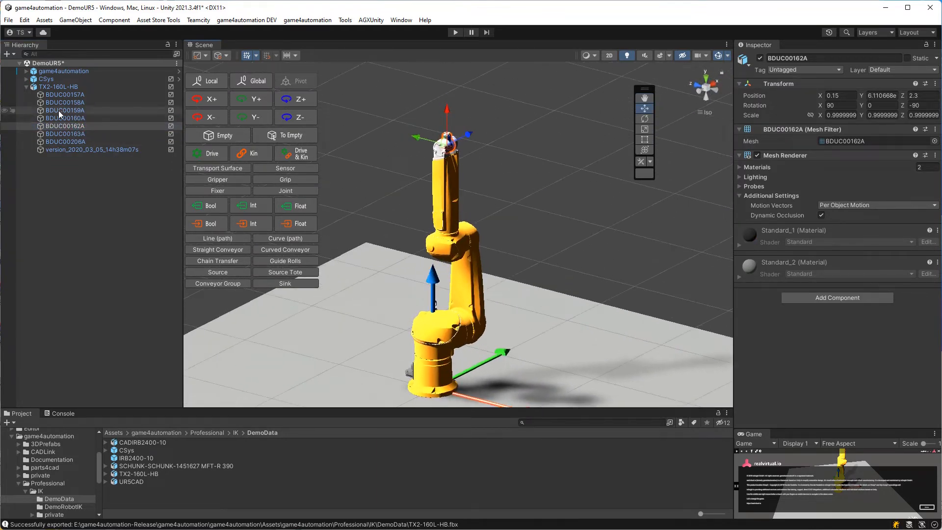
left_click(62, 133)
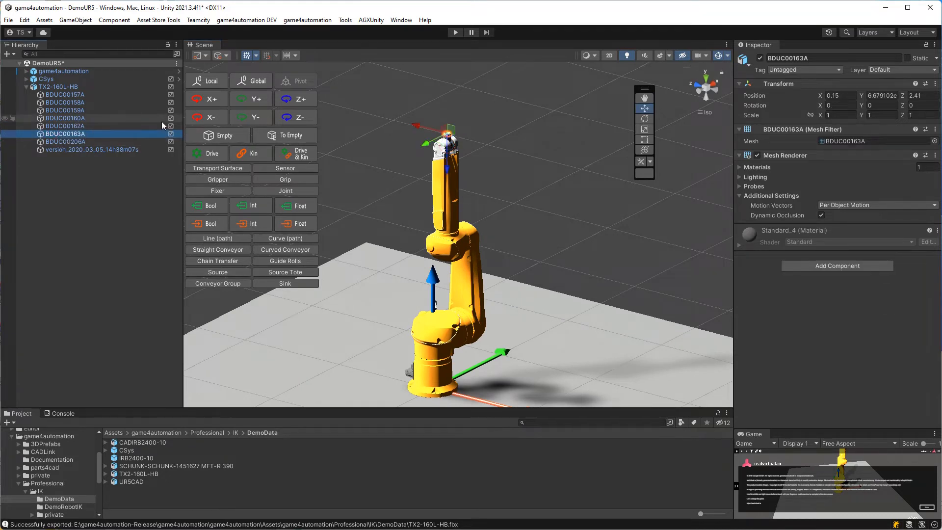
left_click(54, 86)
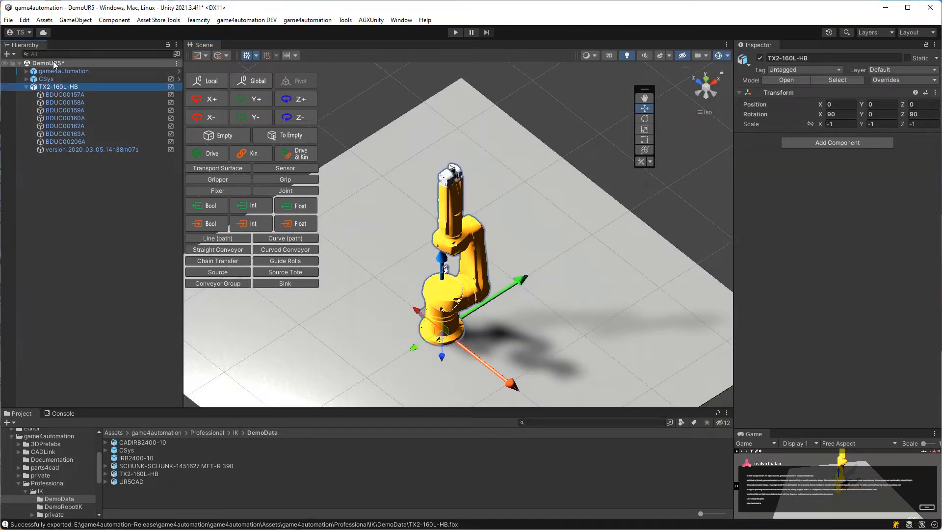
Create an empty game object at the root of the DemoUR5 scene and name it Stauebli-TX2-160L-HB
left_click(50, 63)
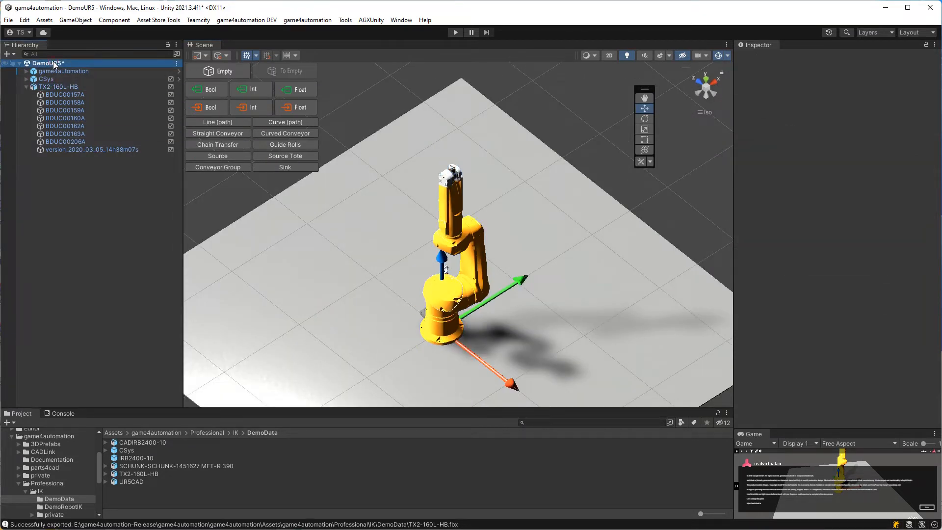
left_click(223, 70)
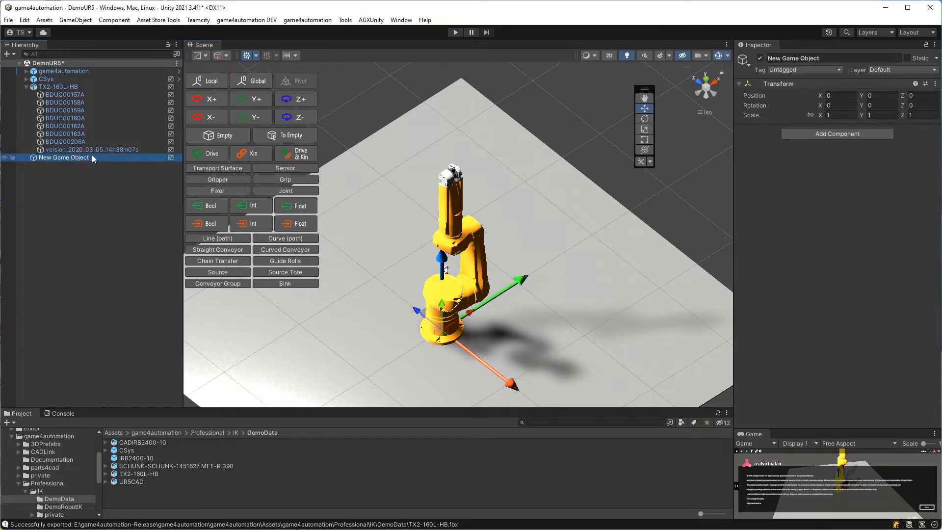
left_click(89, 157)
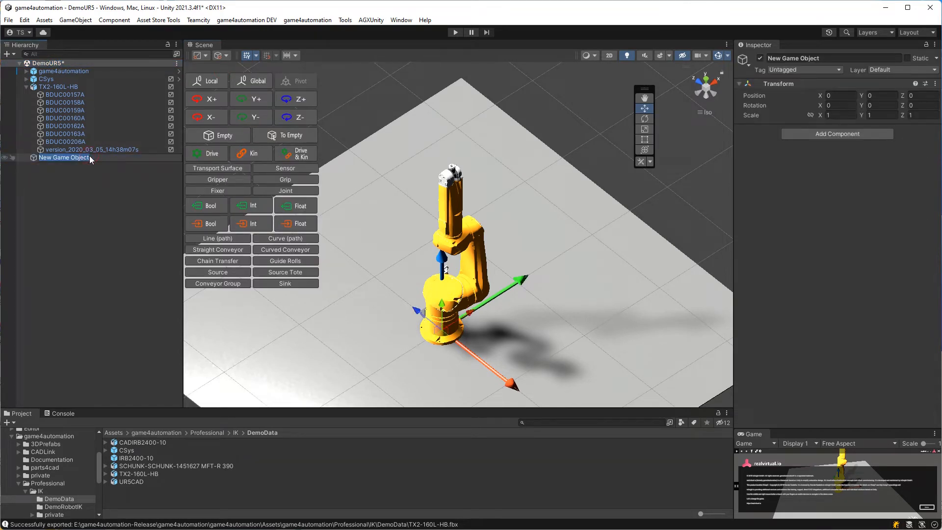
type("TX2-160L-HB")
key("Home")
type("Stauebli-")
key("Return")
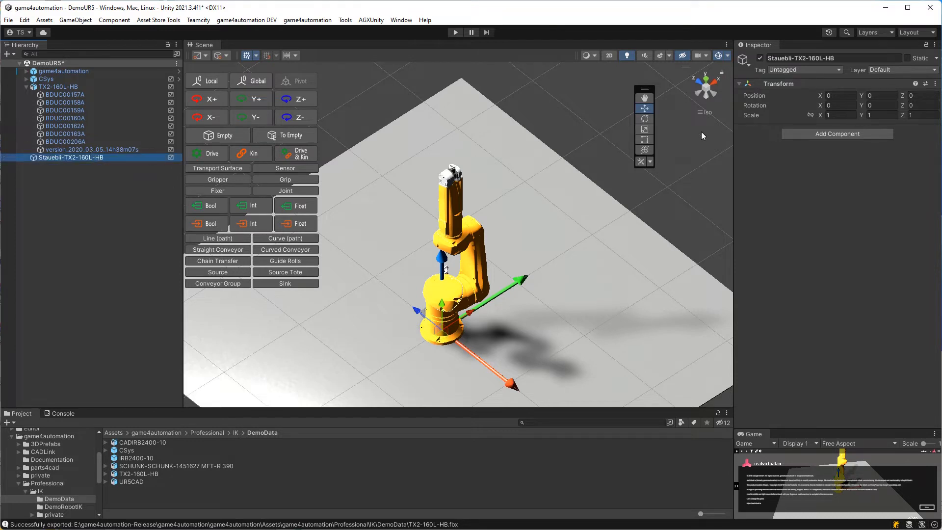
Rotate the Stauebli-TX2-160L-HB object to -90 degrees about X and 90 degrees about Z to match the CSys axes
middle_click_drag(389, 120, 372, 67)
right_click_drag(457, 155, 437, 114)
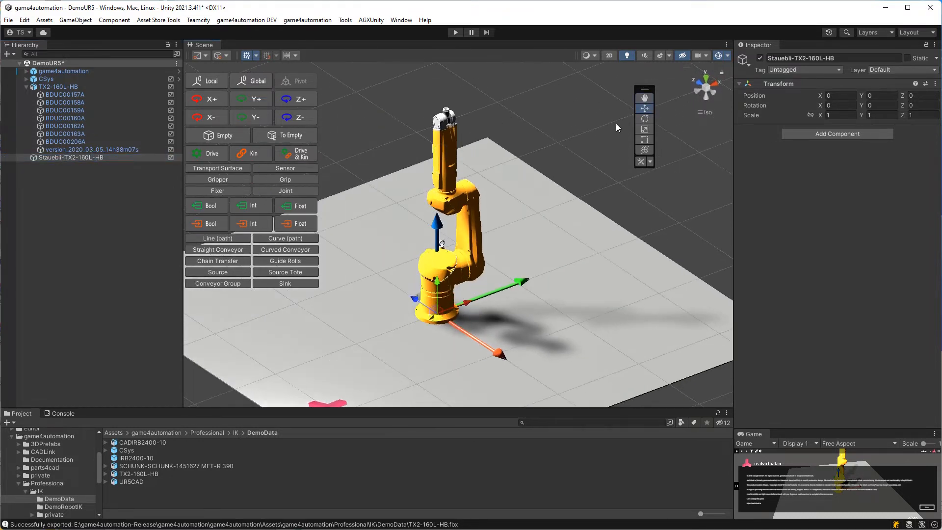
left_click(201, 101)
left_click(202, 99)
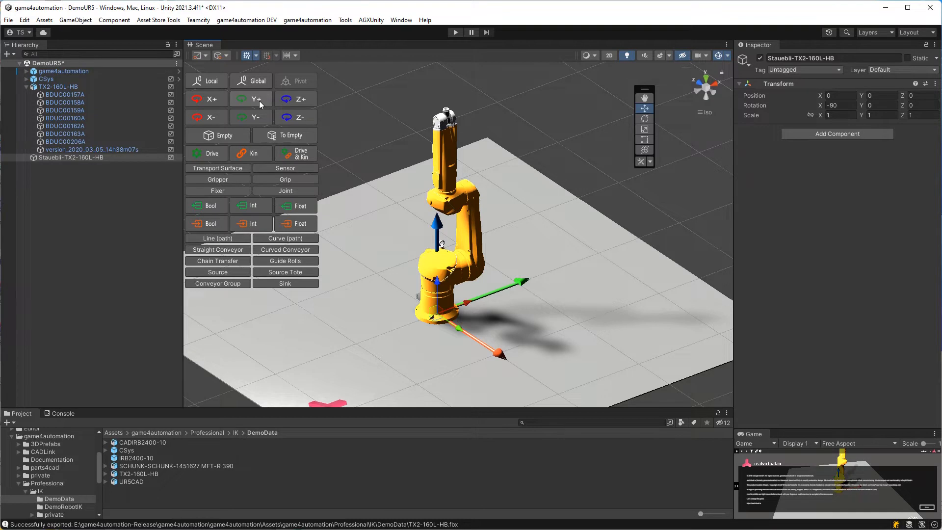
left_click(287, 99)
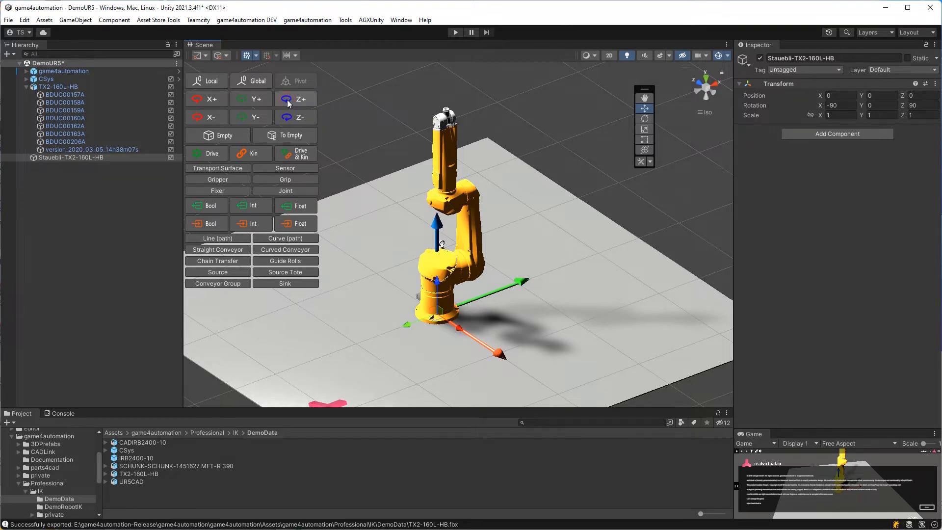
right_click_drag(513, 236, 546, 242)
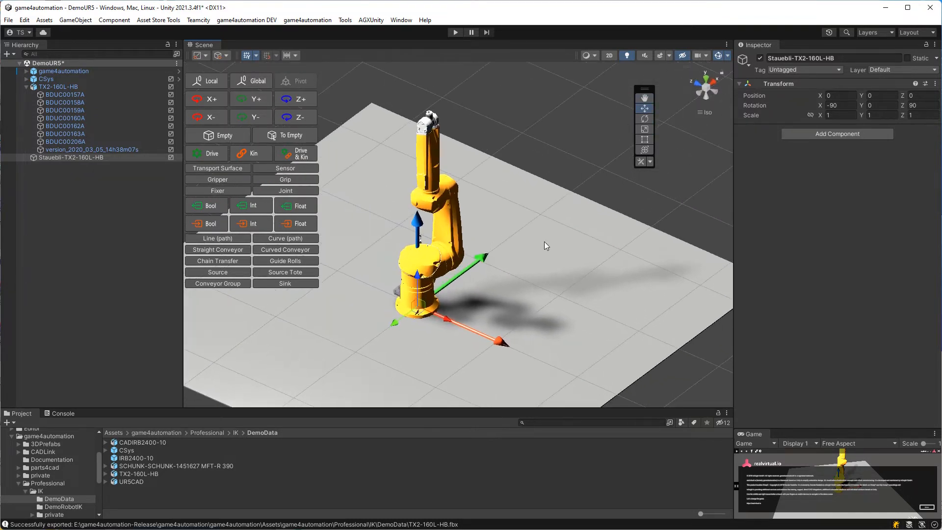
middle_click_drag(544, 242, 547, 220)
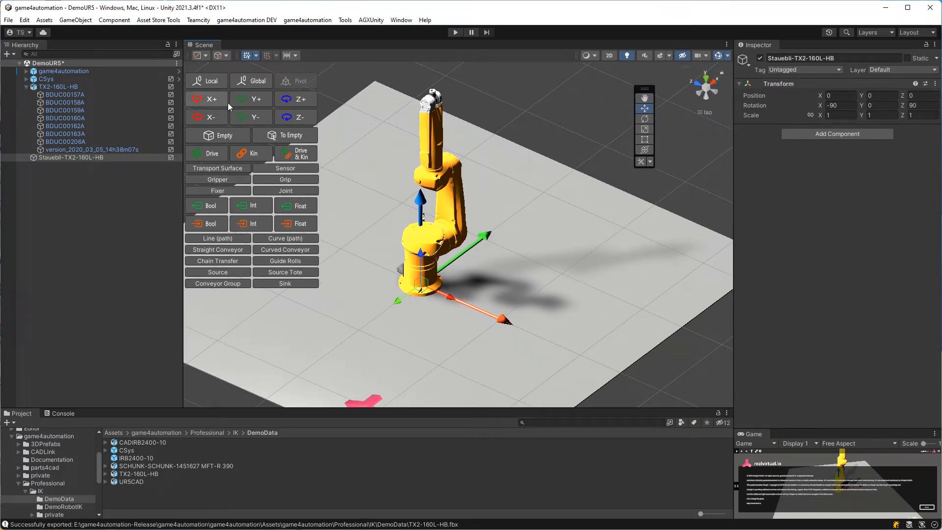
Add an empty child object under Stauebli-TX2-160L-HB and name it Axis1
left_click(218, 138)
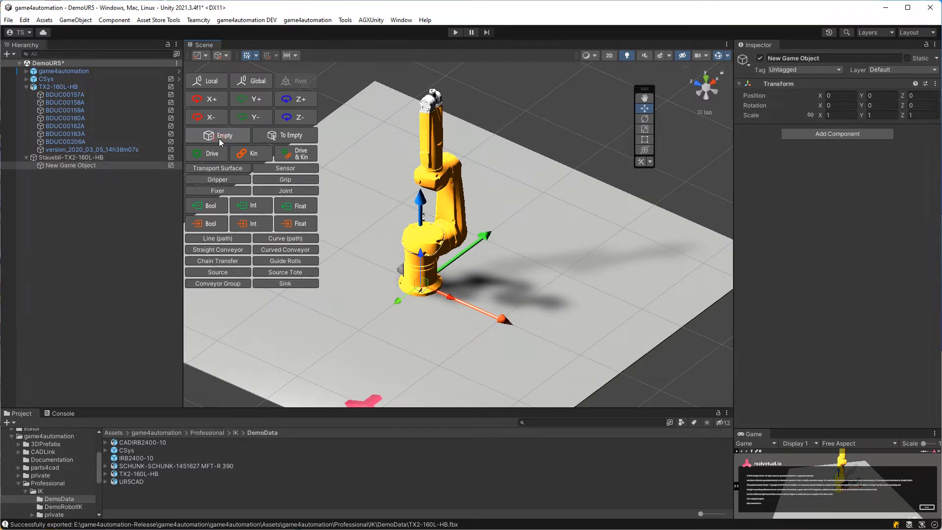
left_click(55, 166)
left_click(55, 166)
type("Axis")
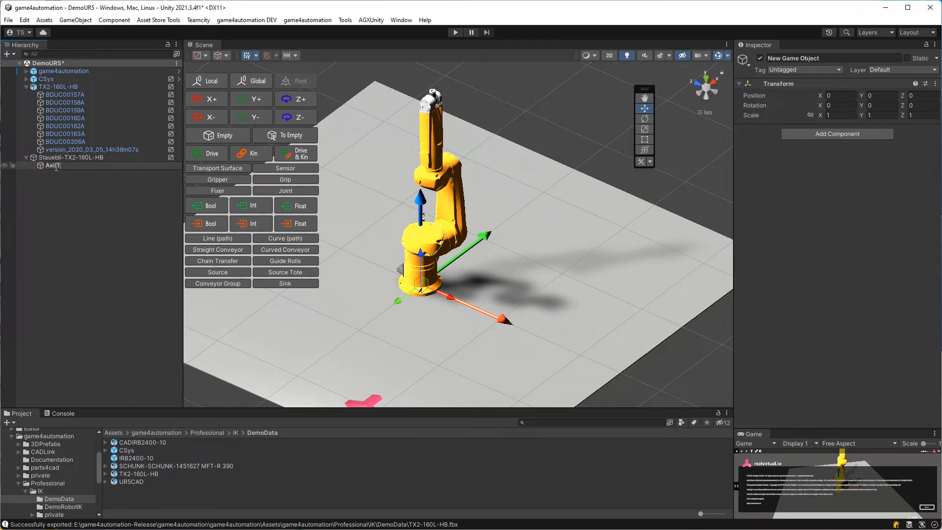
key("Return")
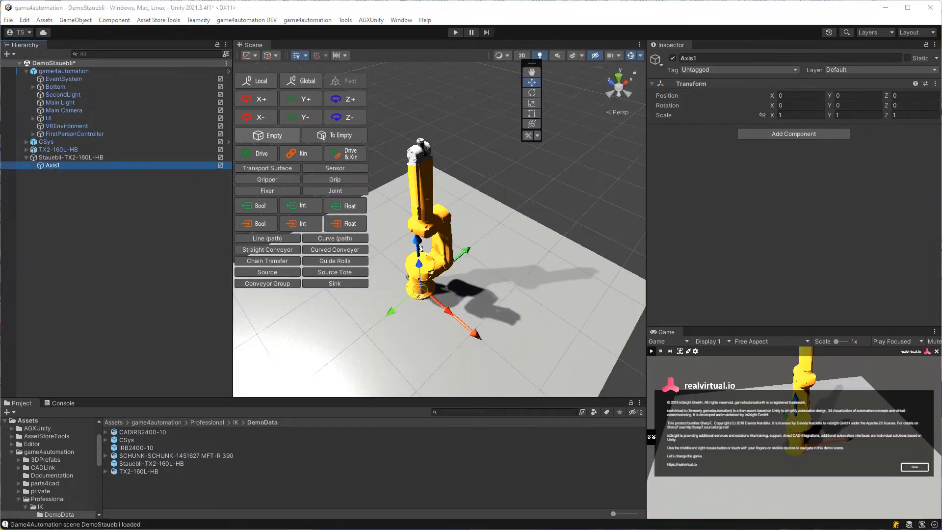
Create a chain of four empty game objects beneath Axis1, each nested inside the previous one
left_click(275, 137)
left_click(275, 136)
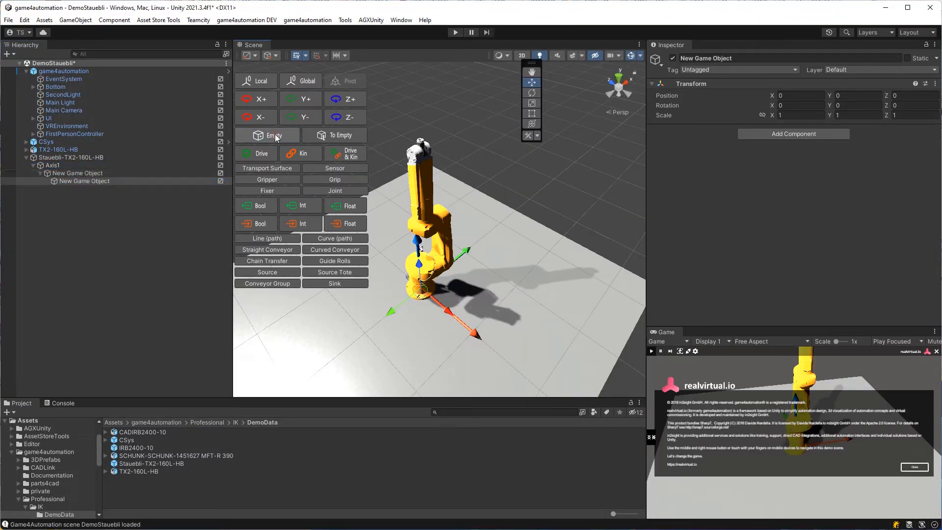
left_click(274, 136)
left_click(275, 136)
Rename the first two nested objects beneath Axis1 as Axis2 and Axis3
left_click(65, 173)
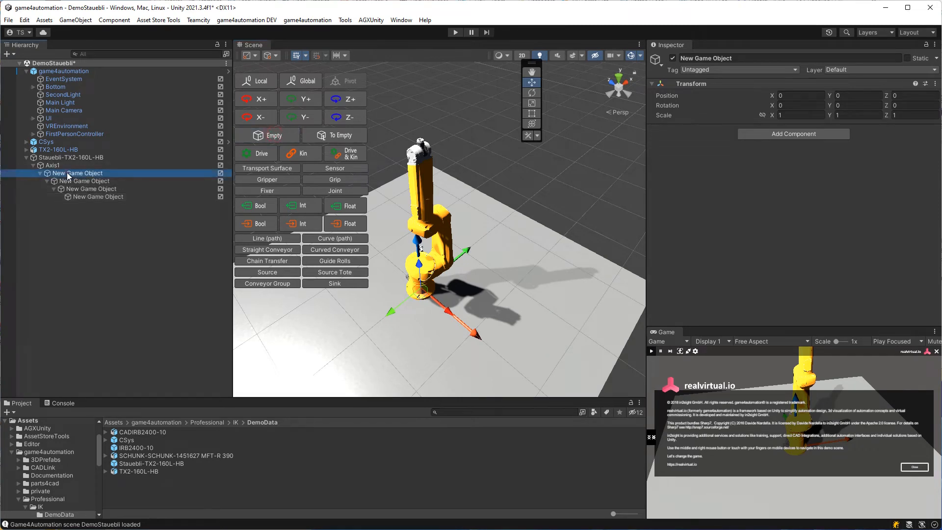
left_click(66, 173)
type("Axis2")
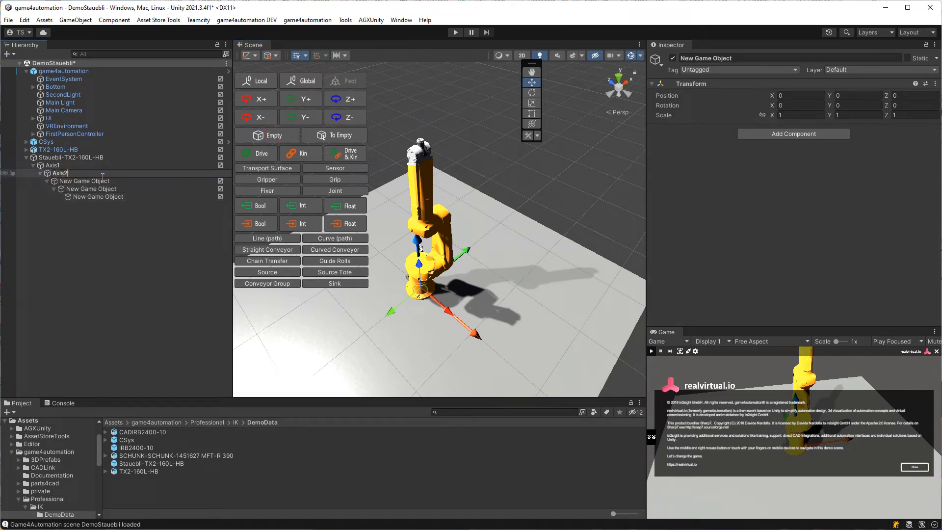
key("Return")
left_click(110, 179)
left_click(105, 182)
type("A")
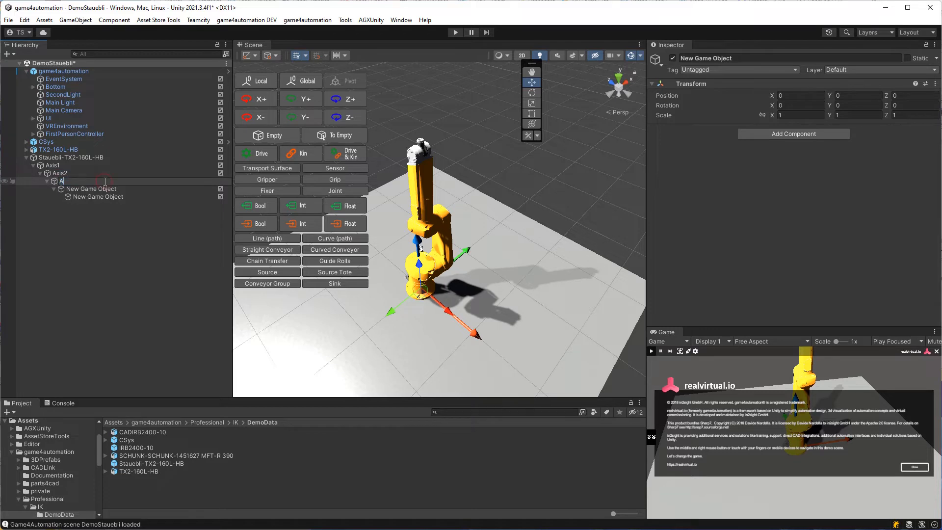
type("xis3")
key("Return")
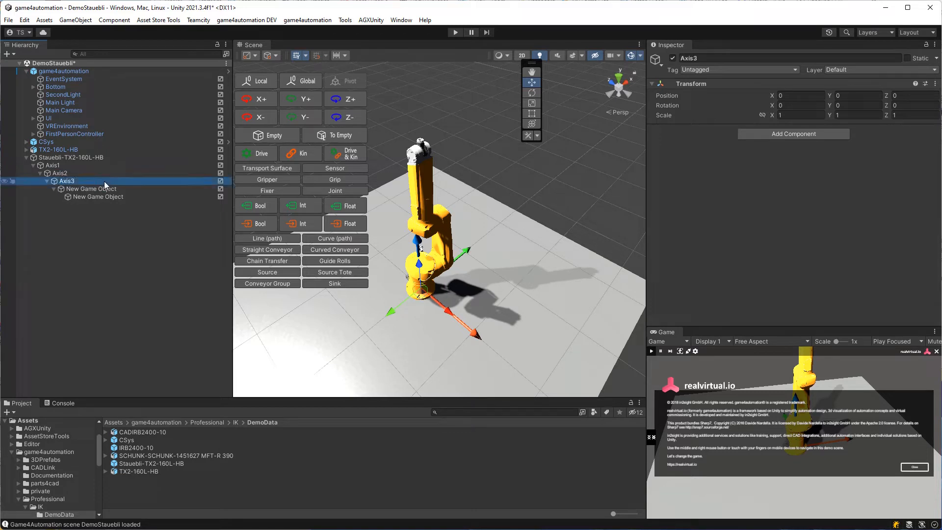
Rename the two remaining nested objects beneath Axis3 as Axis4 and Axis5
left_click(102, 190)
left_click(102, 189)
type("Axi")
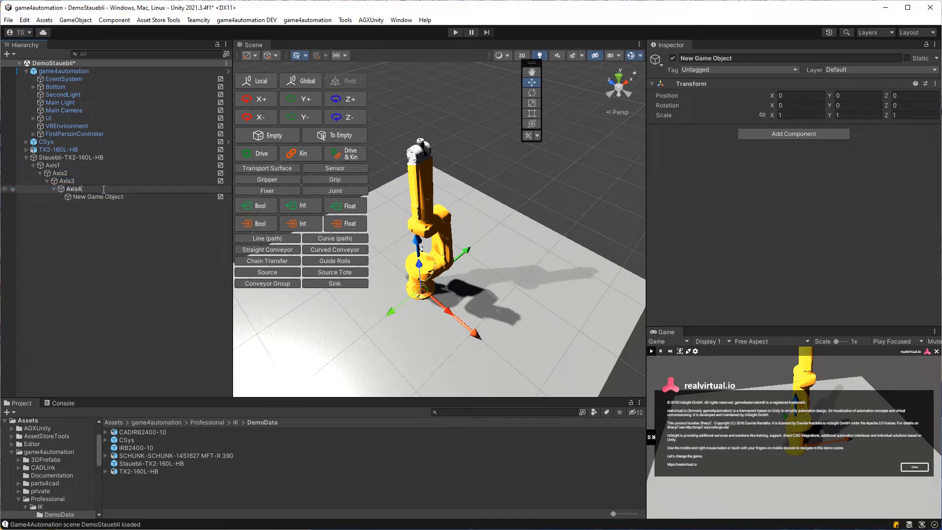
type("s4")
key("Return")
left_click(94, 196)
left_click(94, 196)
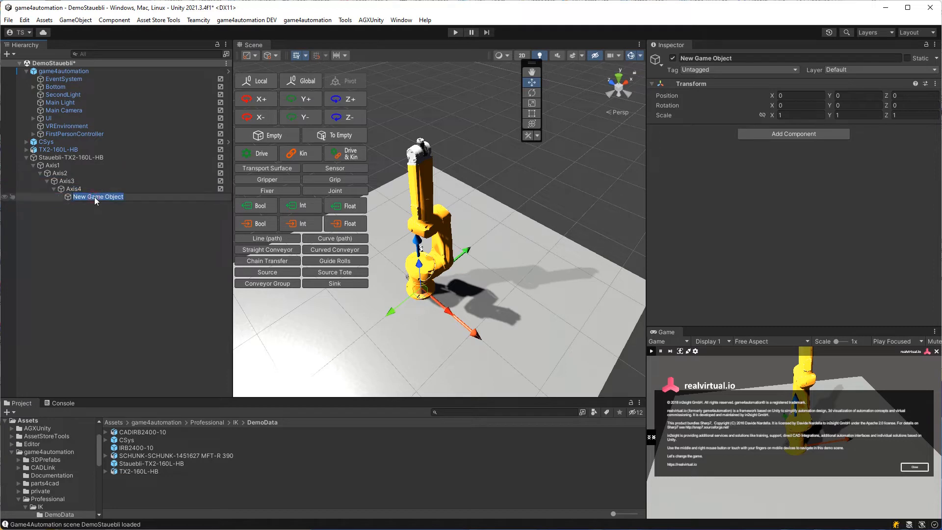
type("Axis5")
key("Return")
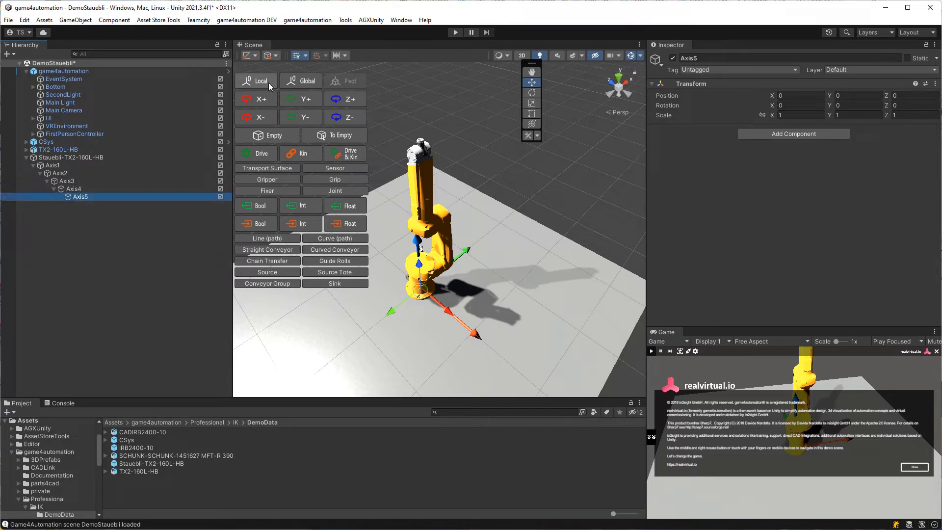
Add an empty child object under Axis5 and name it Axis6
left_click(269, 136)
left_click(93, 206)
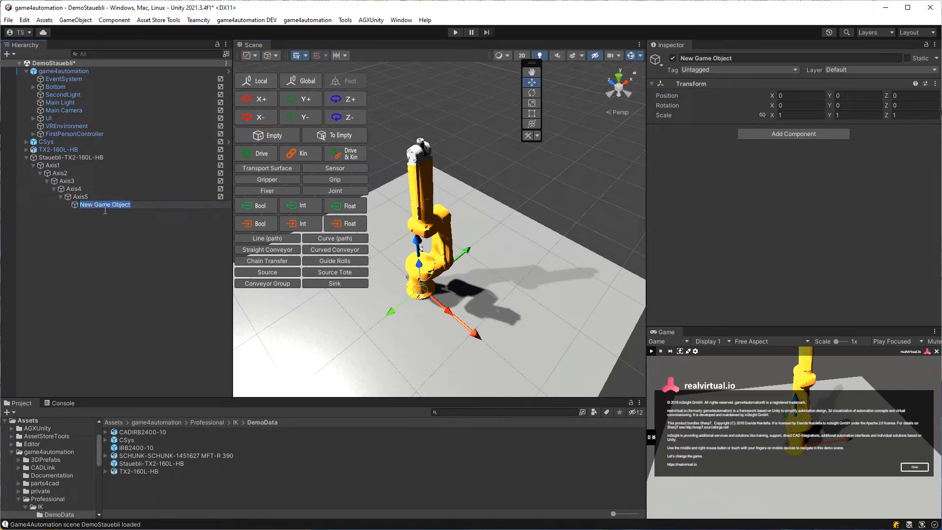
type("Axis6")
key("Return")
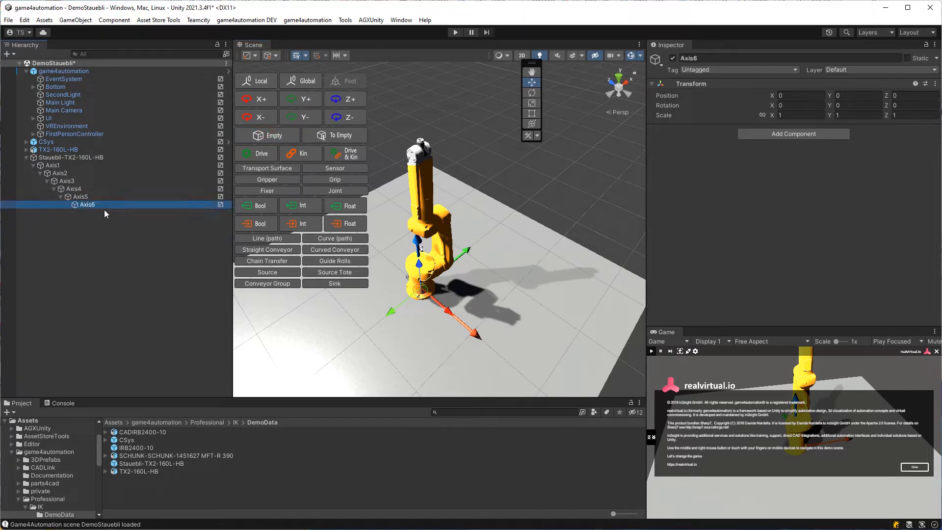
Add a Drive component to all six axis objects, Axis1 through Axis6, at once
left_click(73, 166)
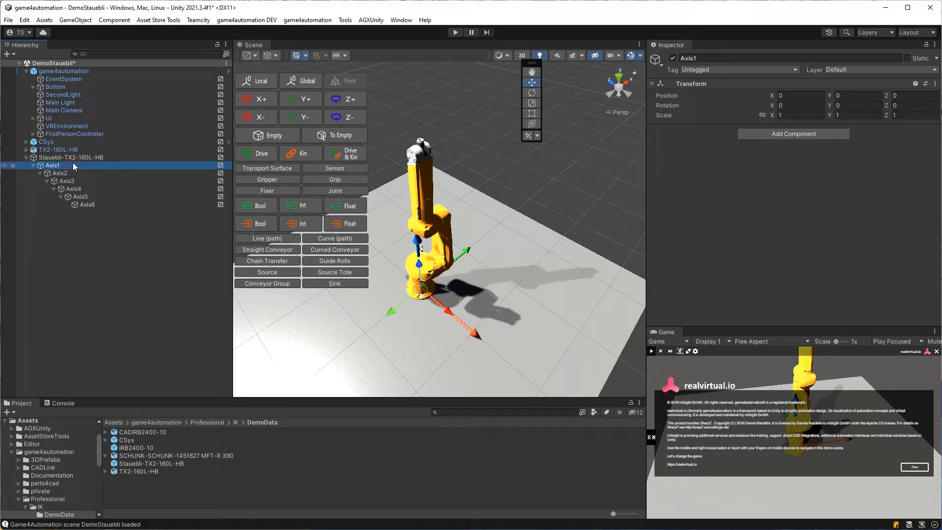
left_click(107, 204, "shift")
left_click(788, 134)
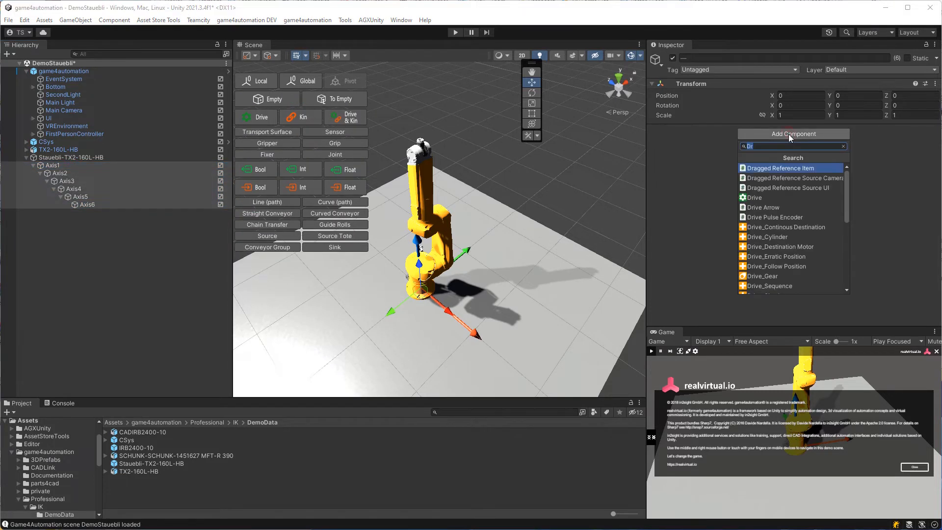
left_click(775, 197)
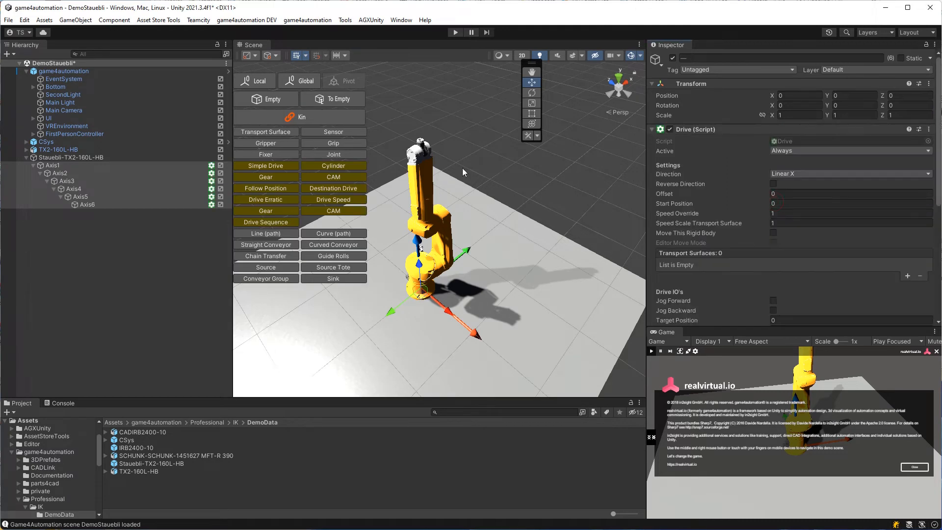
Review the Stauebli-TX2-160L-HB root with its Robot IK component and the Drive settings of the axis objects beneath it
left_click(99, 165)
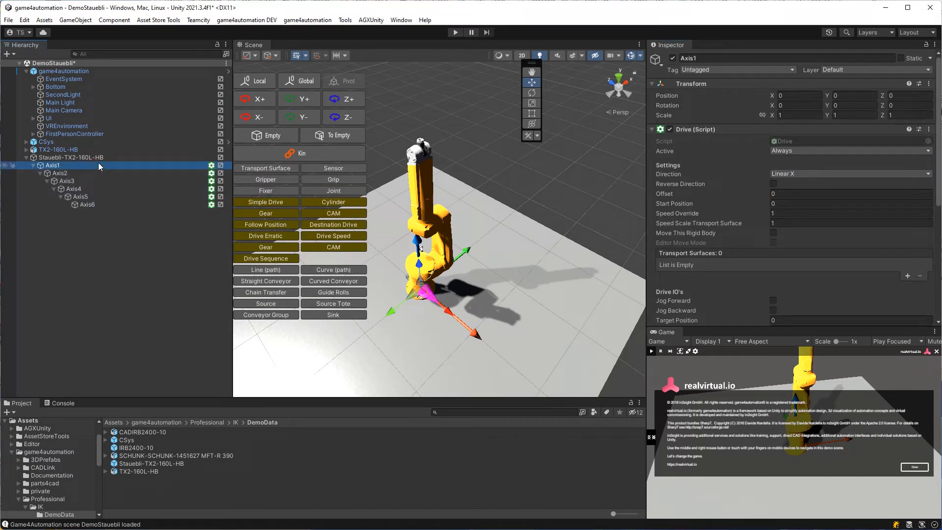
left_click(73, 157)
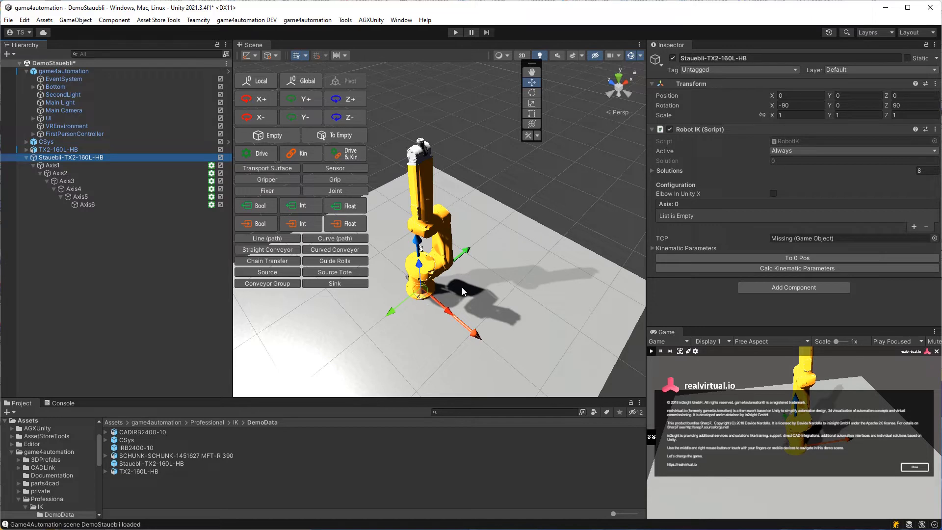
scroll(429, 320, "up", 3)
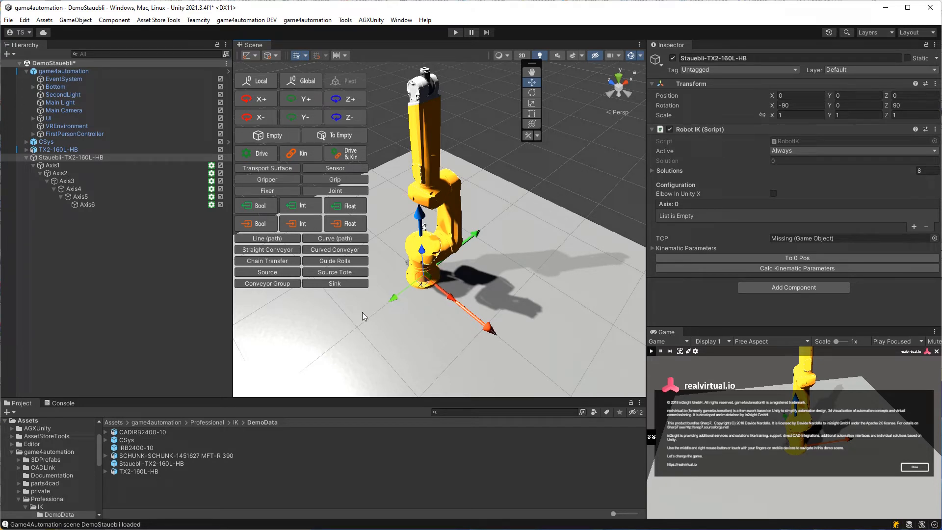
left_click(72, 172)
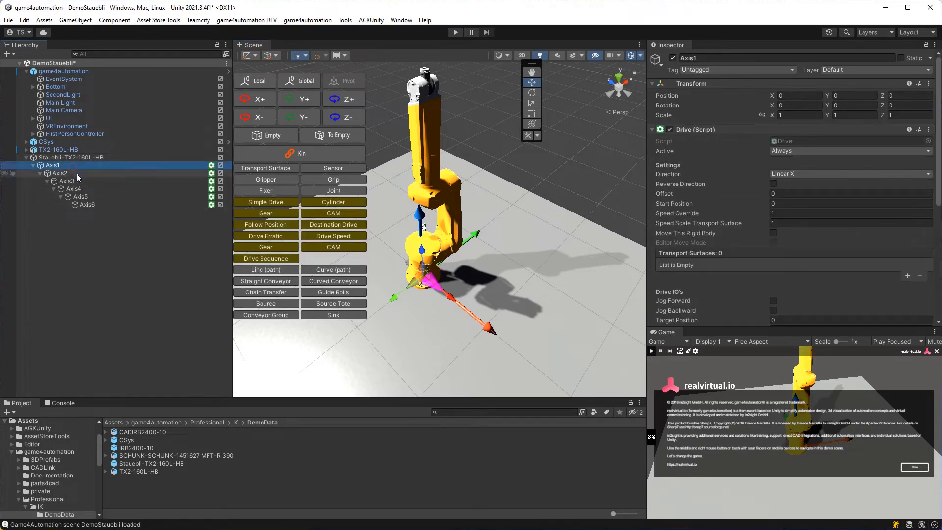
left_click(95, 204)
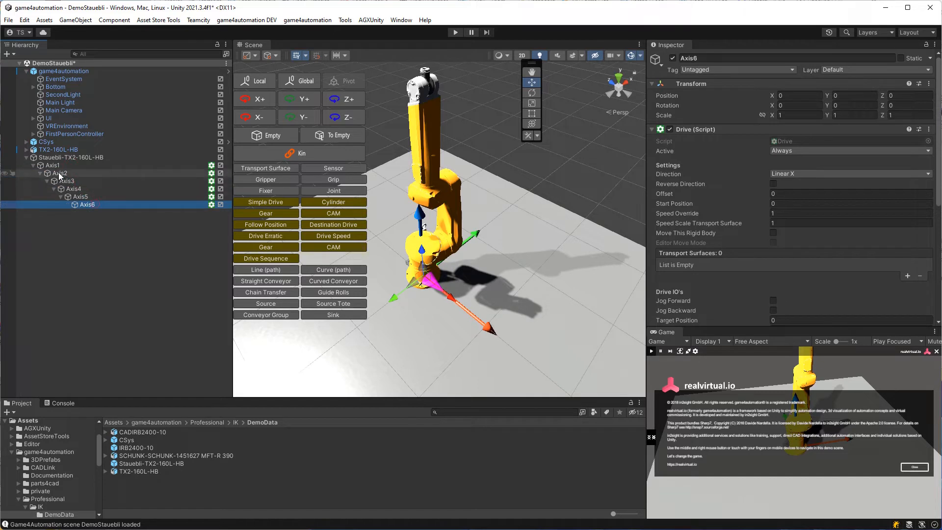
left_click(64, 167)
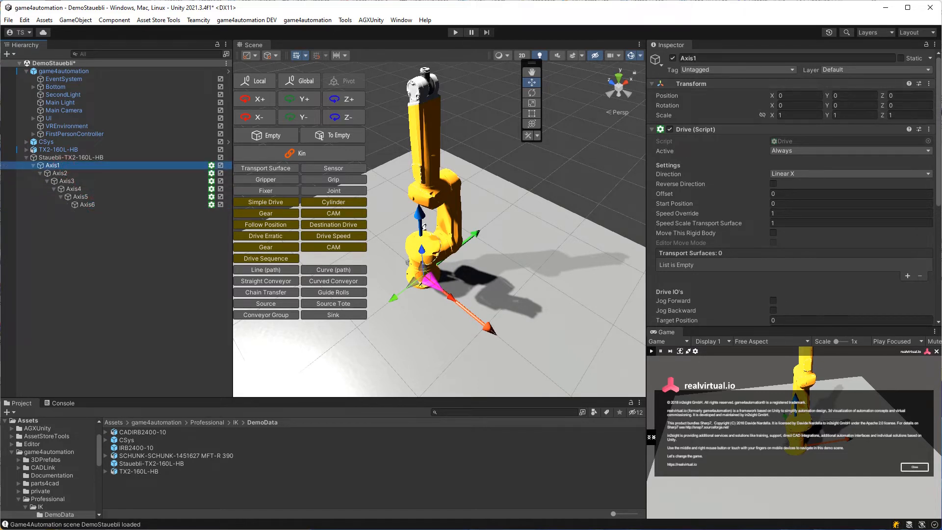
left_click(84, 172)
left_click(85, 179)
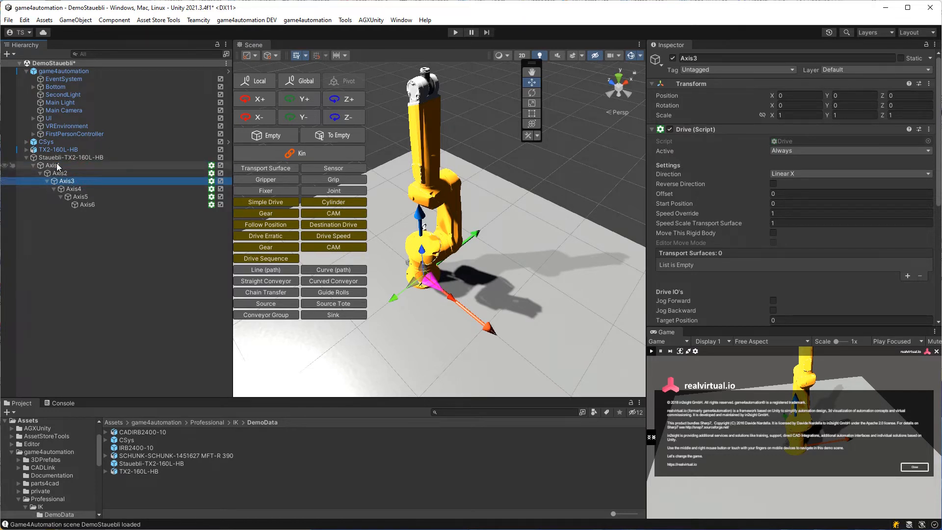
left_click(207, 164)
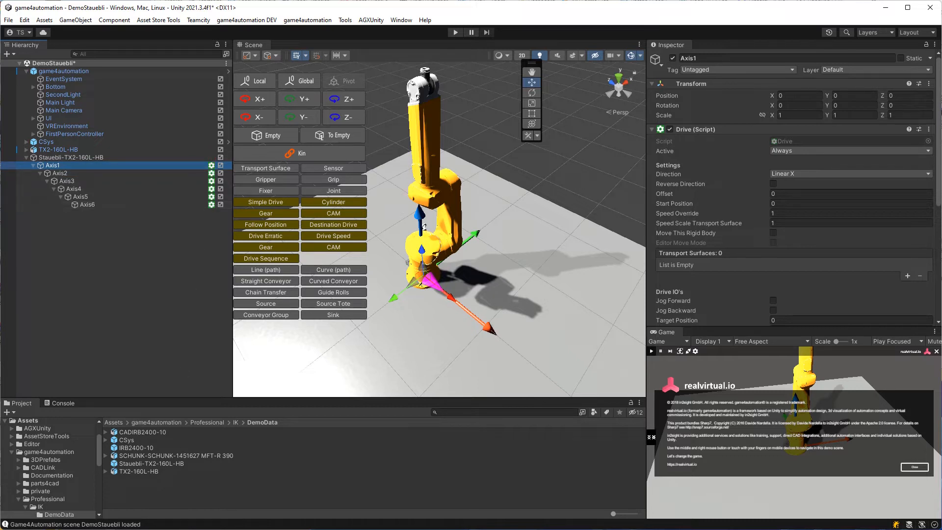
Expand the imported TX2-160L-HB model and highlight its mesh parts one by one to identify which robot segment each represents
left_click(27, 150)
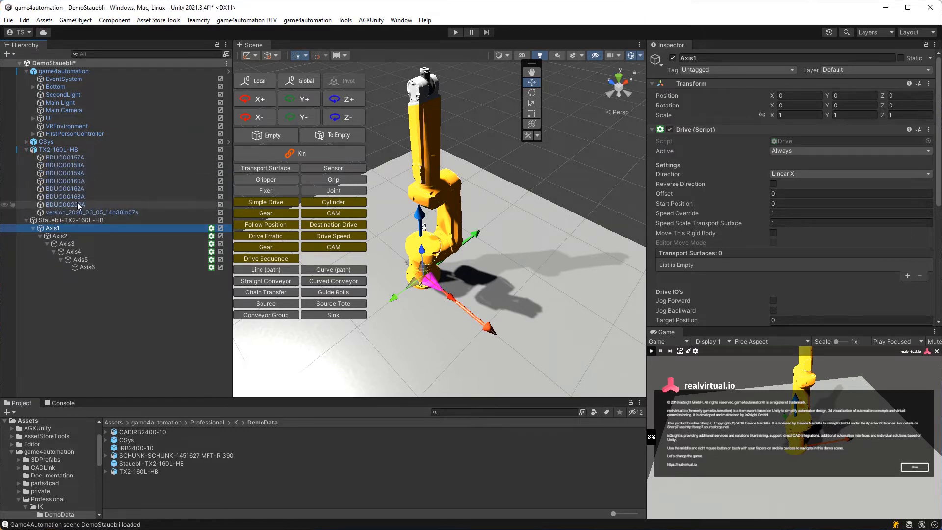
left_click(64, 149)
left_click(65, 158)
left_click(68, 173)
left_click(69, 181)
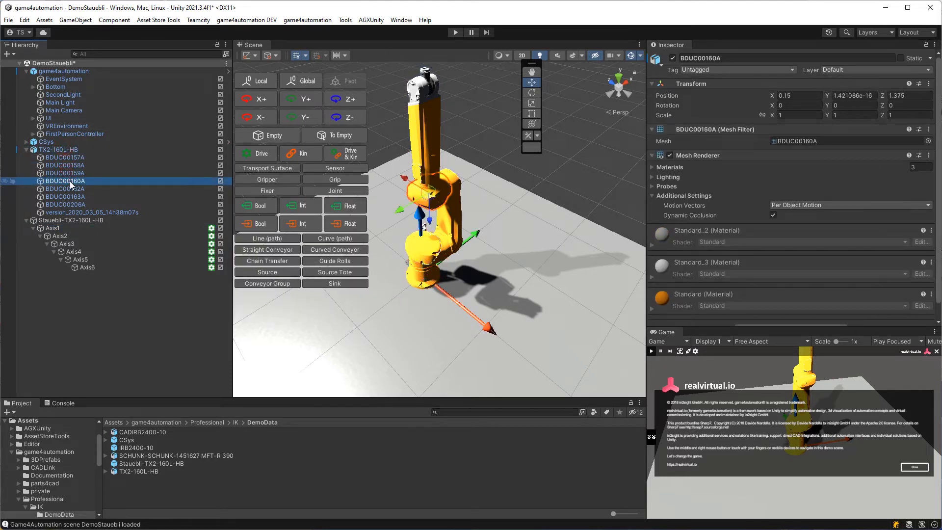
left_click(72, 165)
left_click(67, 149)
left_click(76, 173)
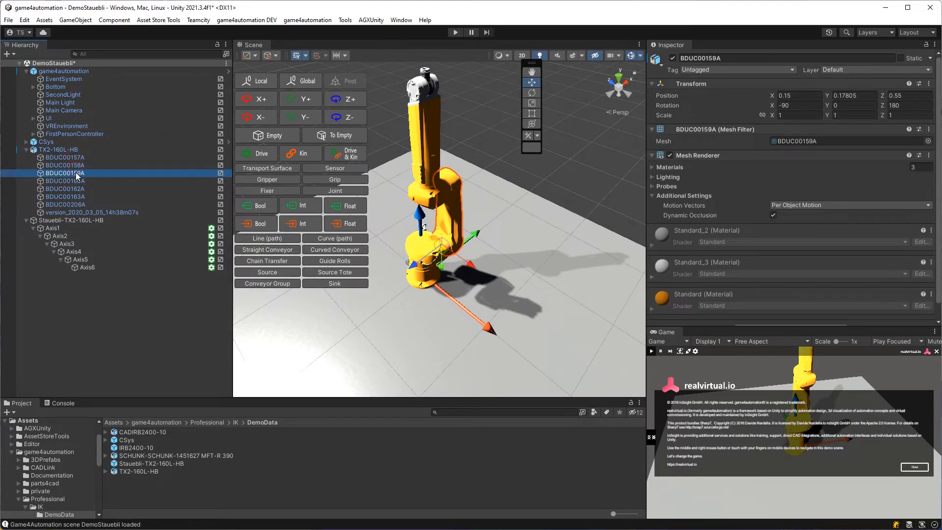
left_click(68, 189)
key("Down")
key("Down")
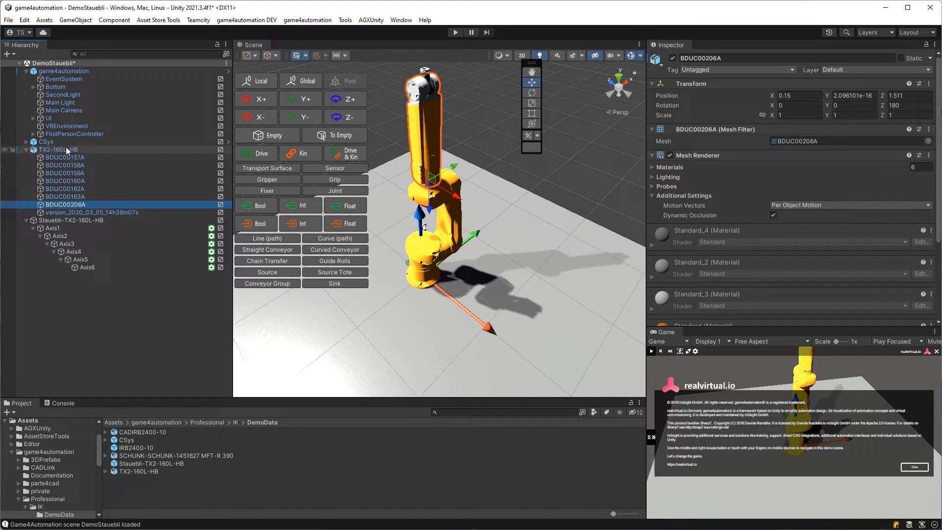
left_click(63, 157)
left_click(64, 165)
left_click(69, 173)
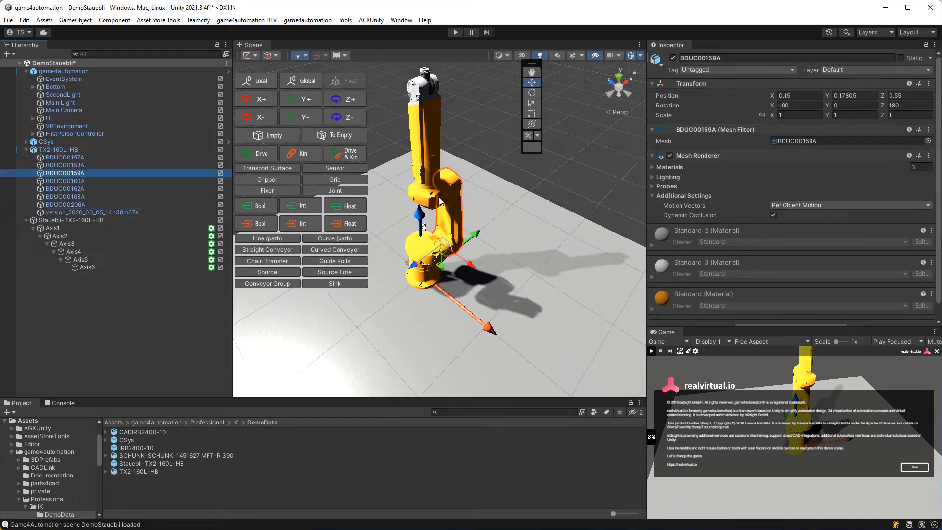
left_click(73, 181)
left_click(72, 188)
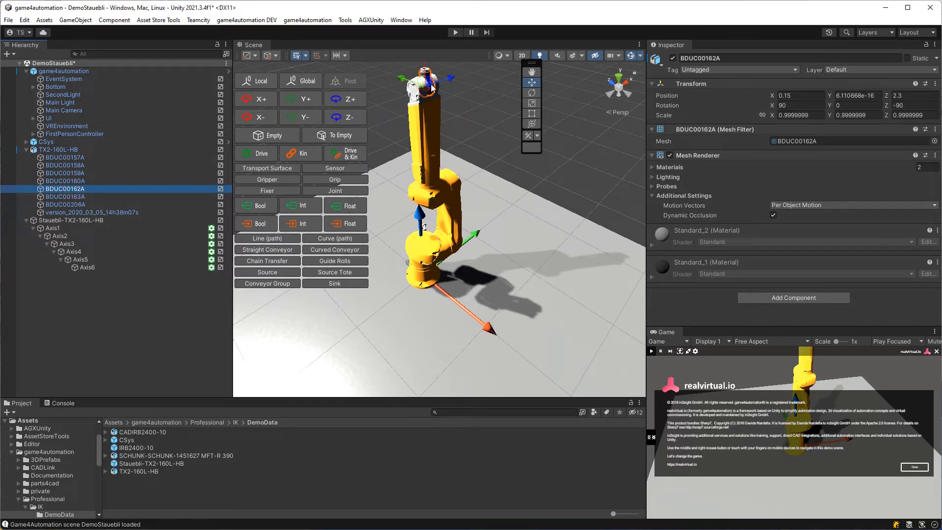
left_click(86, 198)
left_click(82, 204)
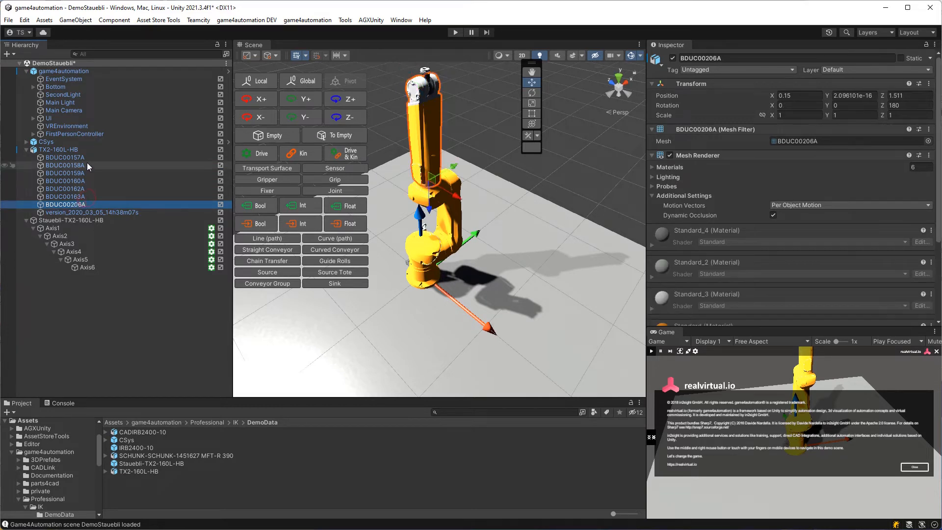
left_click(81, 158)
left_click(83, 165)
left_click(84, 173)
left_click(81, 181)
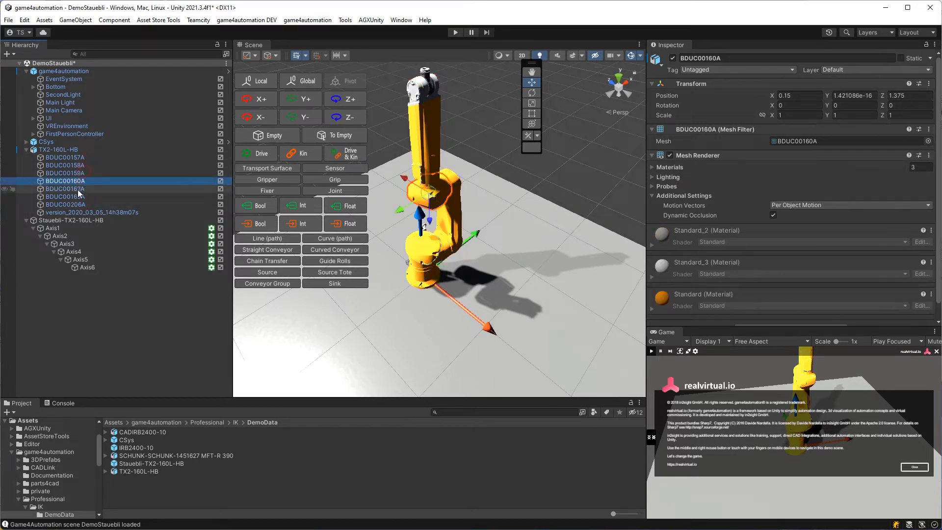
left_click(78, 190)
left_click(79, 197)
left_click(80, 205)
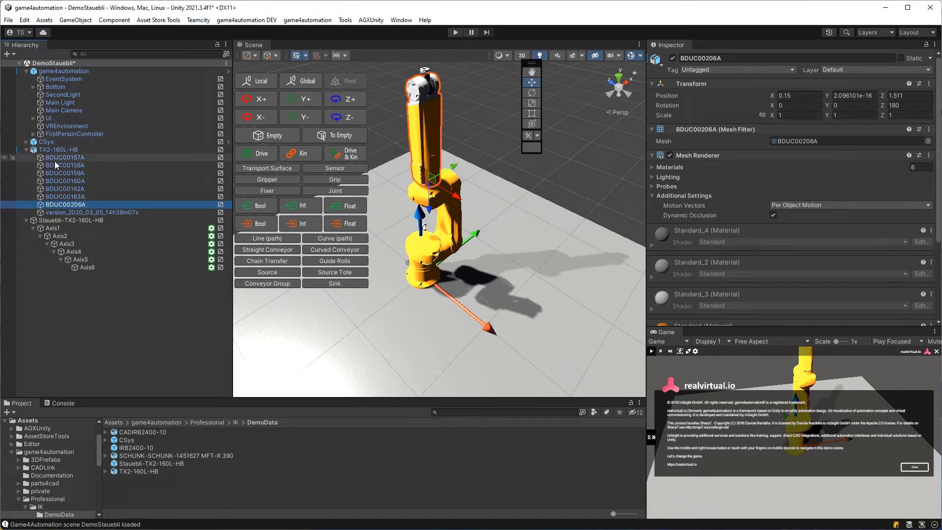
Go through the axis objects from Axis1 to Axis4 and check their positions relative to the robot's joints
left_click(57, 229)
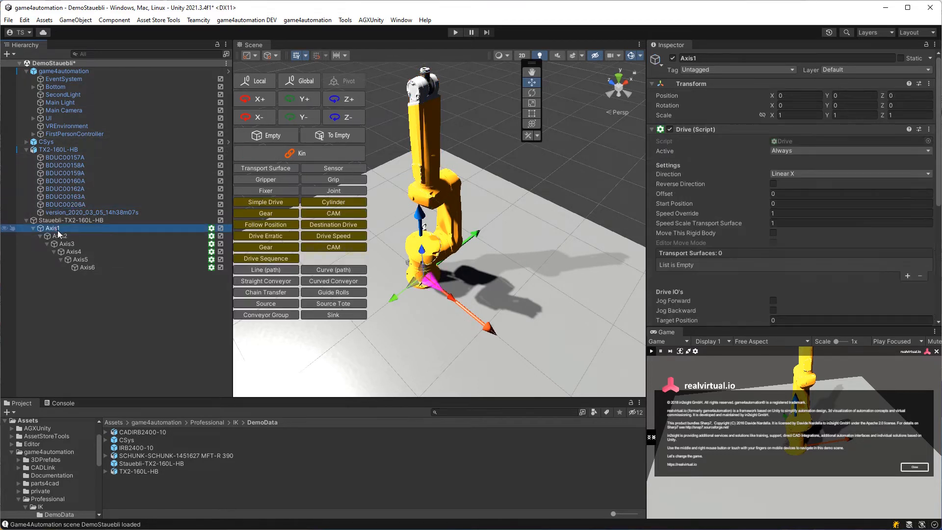
key("Down")
key("Down")
key("Down")
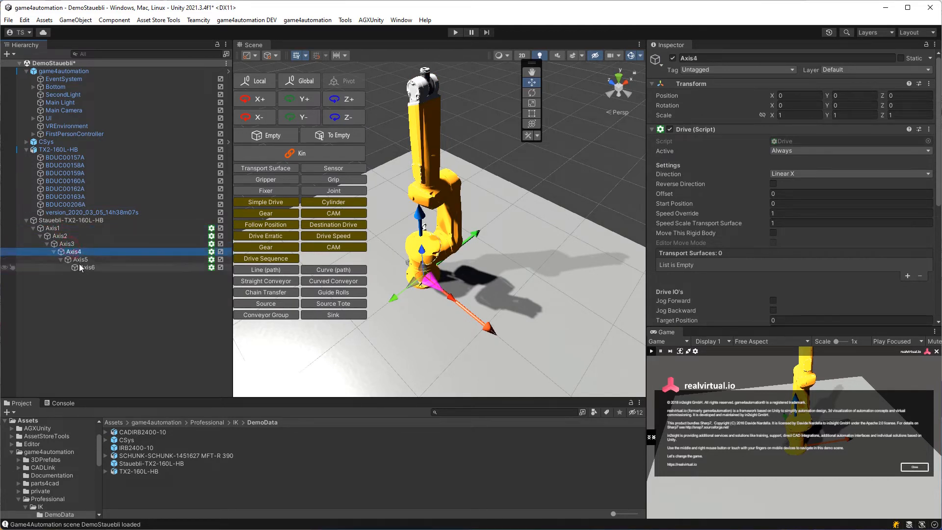
left_click(53, 228)
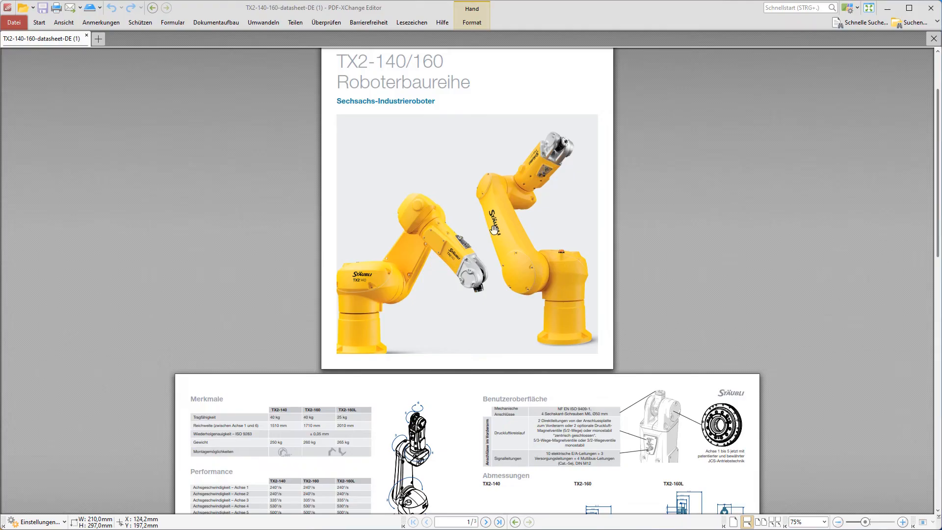
Switch to the TX2-140-160 datasheet in PDF-XChange Editor and find the robot dimension drawings on page 2
scroll(494, 229, "down", 3)
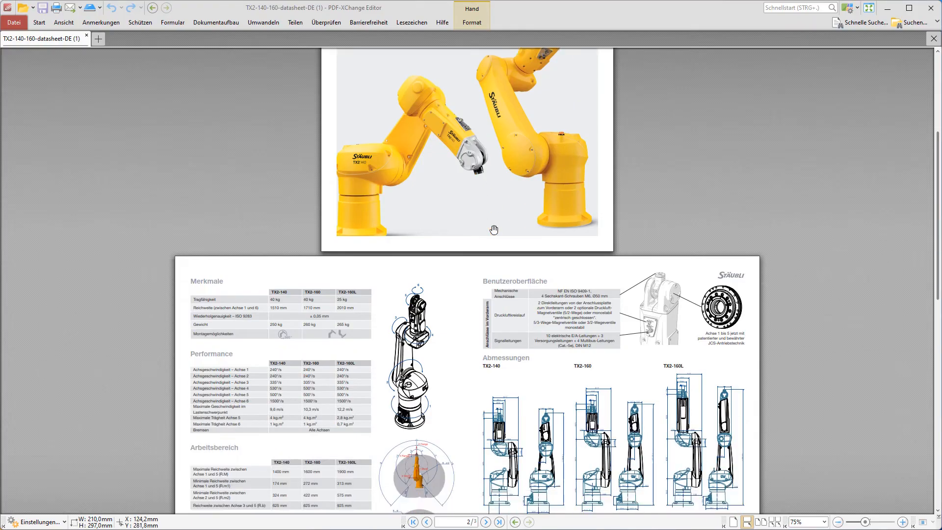
scroll(494, 230, "up", 3)
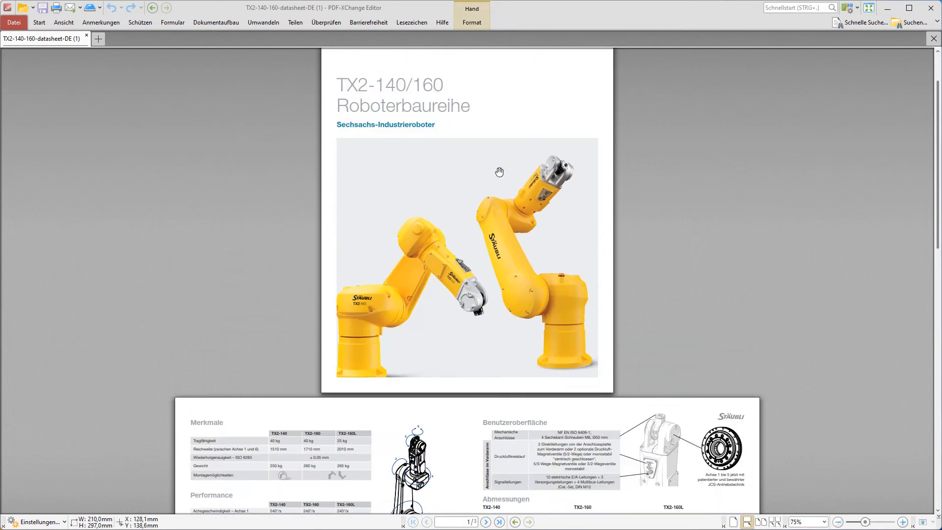
scroll(499, 172, "down", 6)
scroll(498, 181, "up", 7)
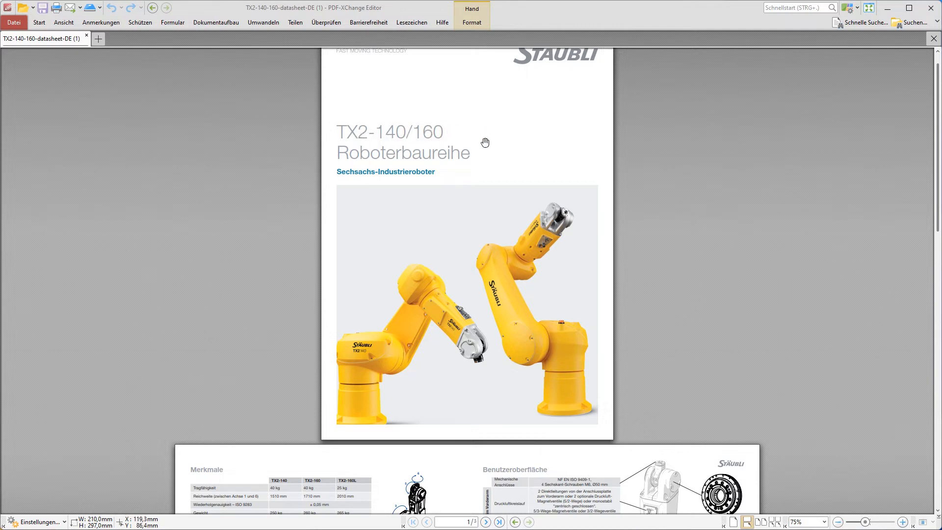
scroll(581, 287, "down", 3)
scroll(584, 290, "down", 3)
Examine the dimension drawings up close for the distances between the joints, especially those of the TX2-160L
scroll(618, 349, "up", 5, "ctrl")
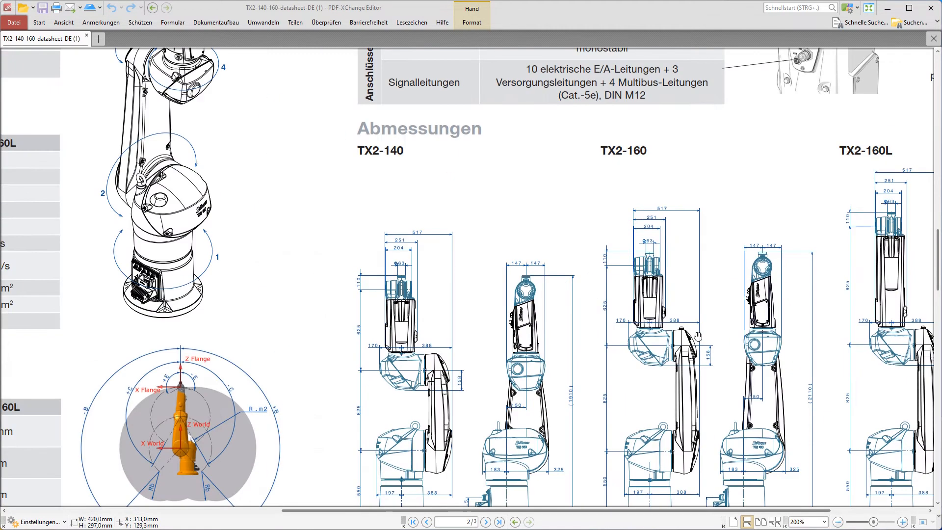
left_click_drag(602, 329, 497, 260)
scroll(644, 303, "up", 2, "ctrl")
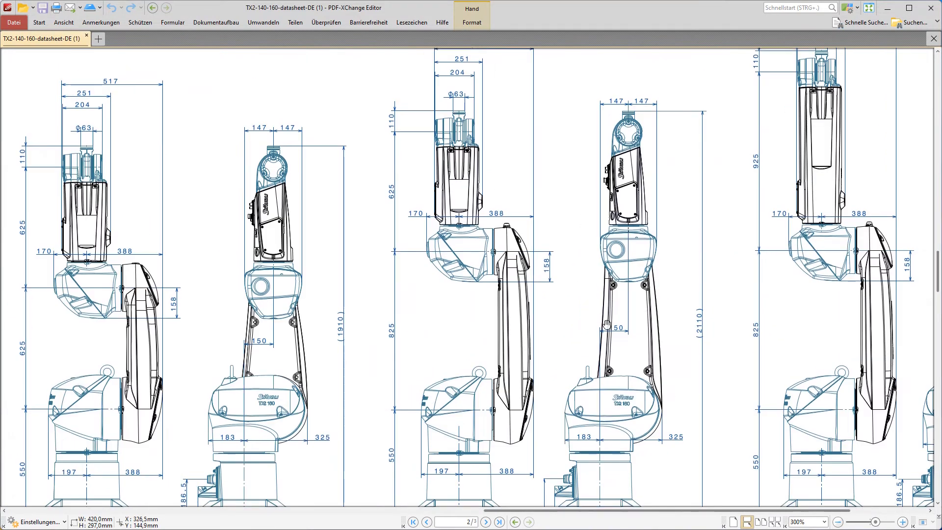
scroll(607, 324, "down", 1)
scroll(607, 324, "down", 1, "ctrl")
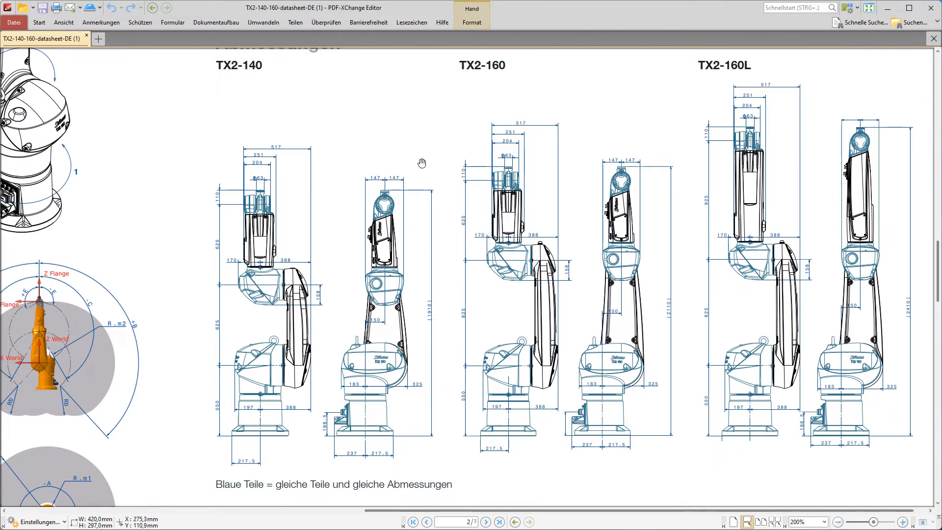
left_click_drag(479, 448, 457, 444)
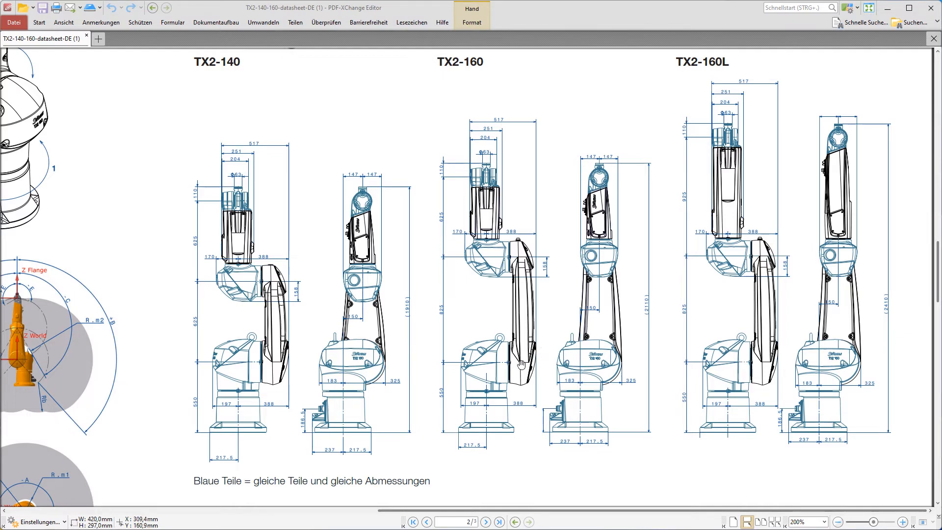
scroll(521, 365, "up", 2, "ctrl")
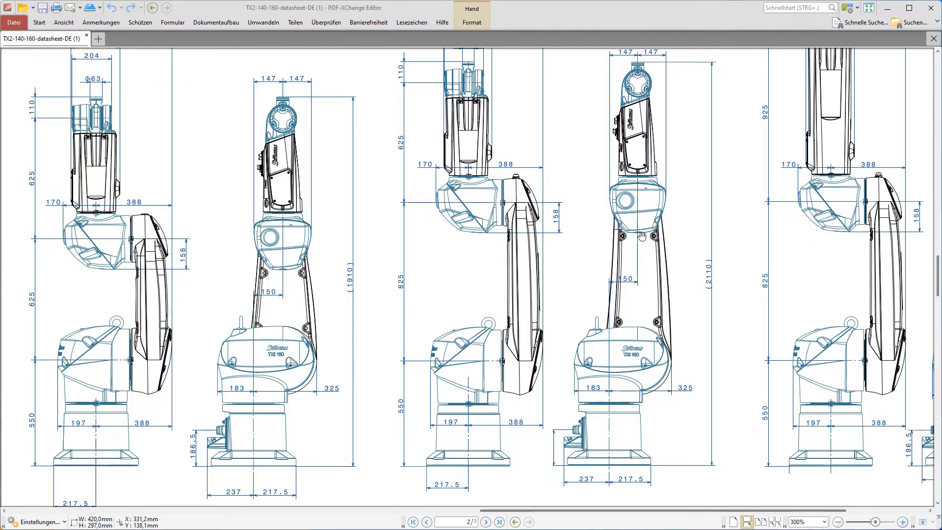
scroll(641, 351, "up", 1)
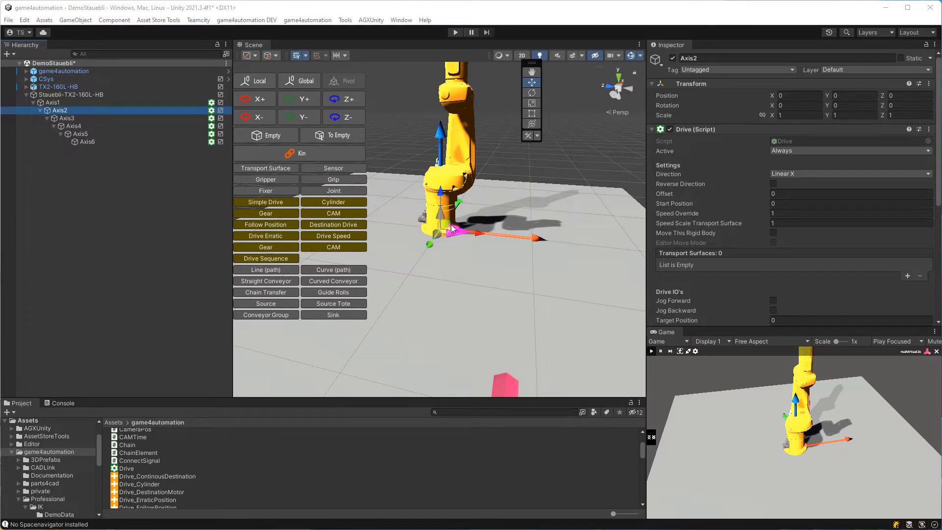
Switch back to Unity and set the Z position of Axis2 to 0.550
left_click_drag(53, 103, 96, 119)
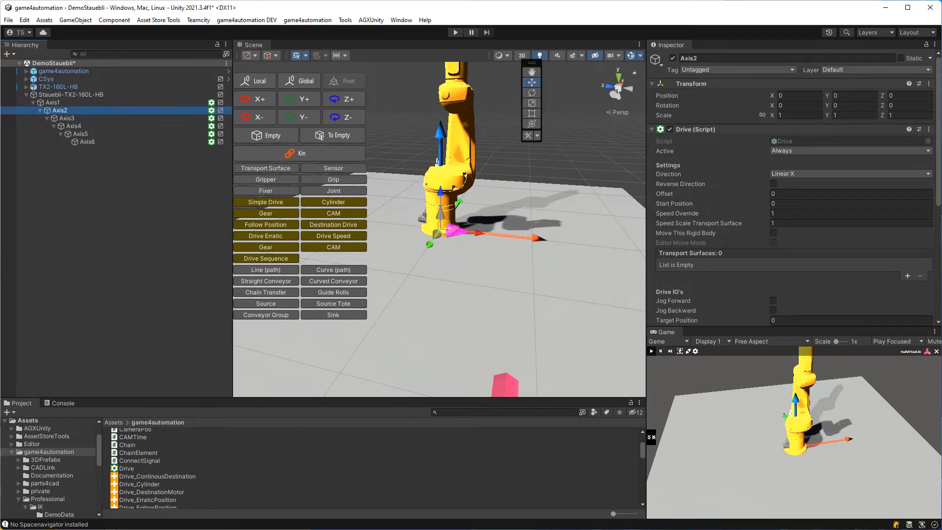
left_click(912, 98)
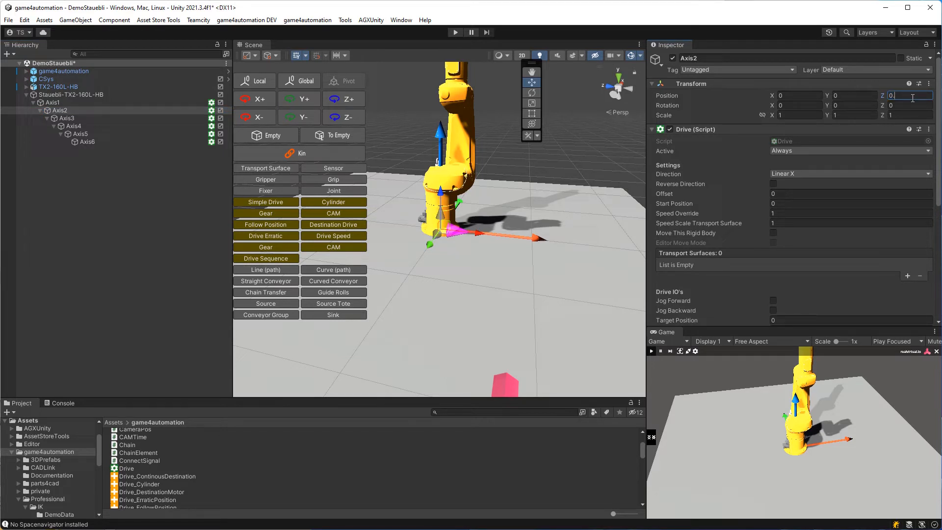
type(".55")
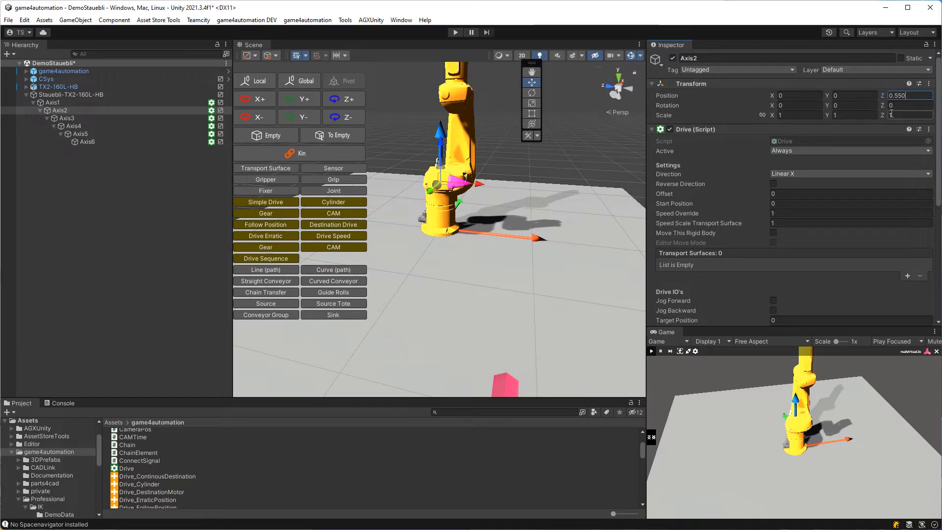
Set the X position of Axis2 to 0.150, leaving its Y position at 0
scroll(425, 205, "up", 4)
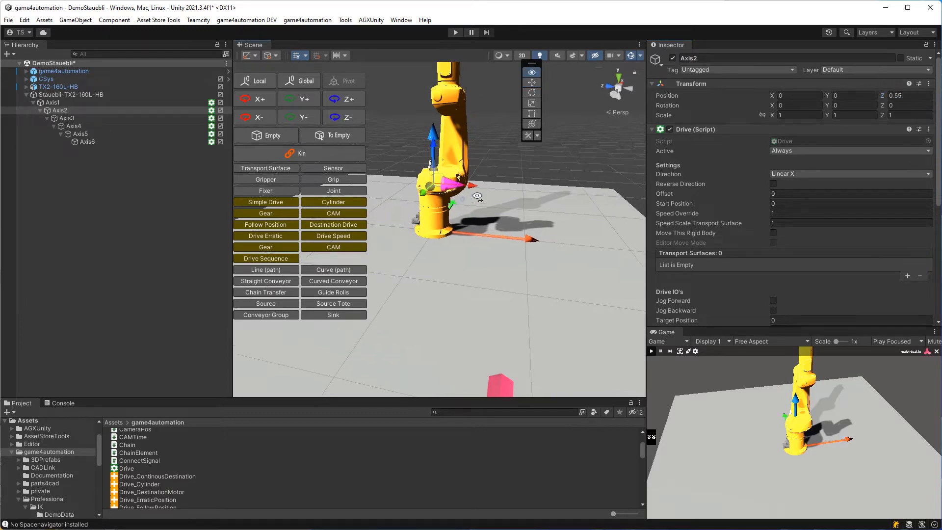
scroll(452, 177, "up", 3)
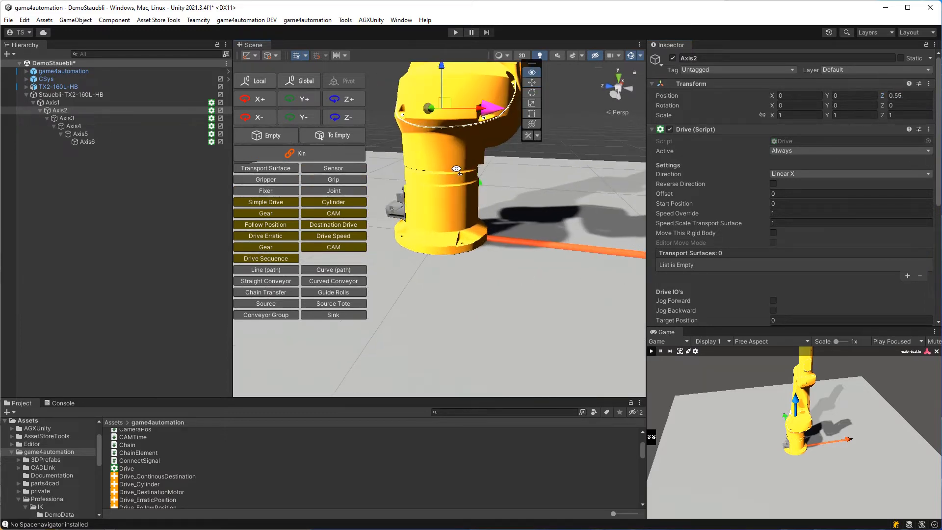
middle_click_drag(452, 178, 474, 211)
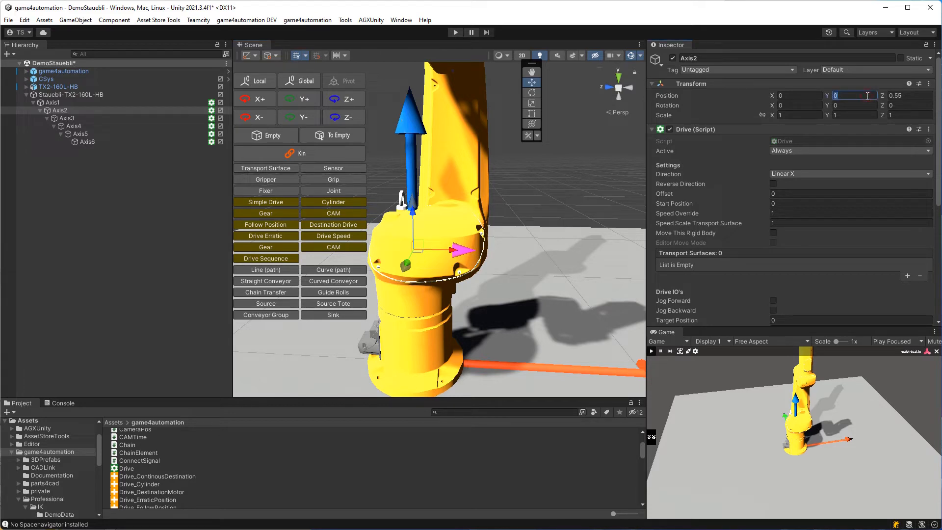
type("0.15")
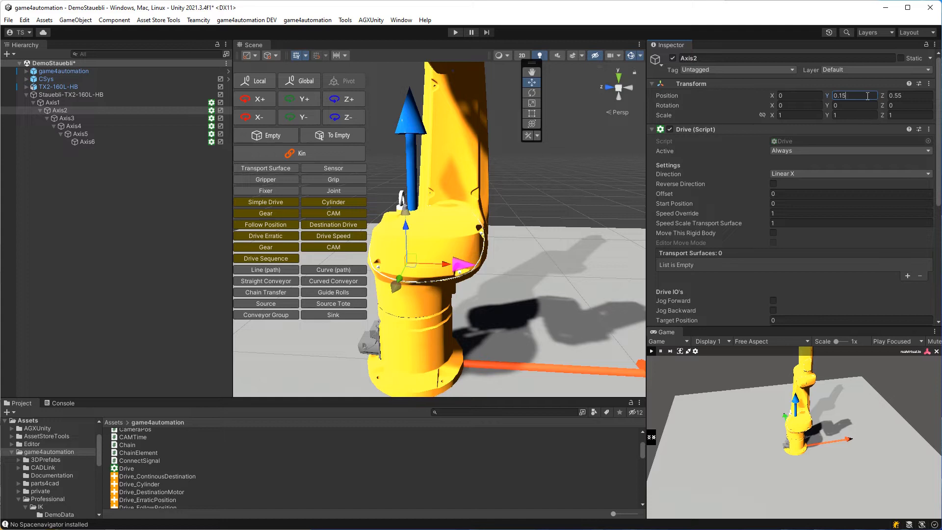
key("BackSpace")
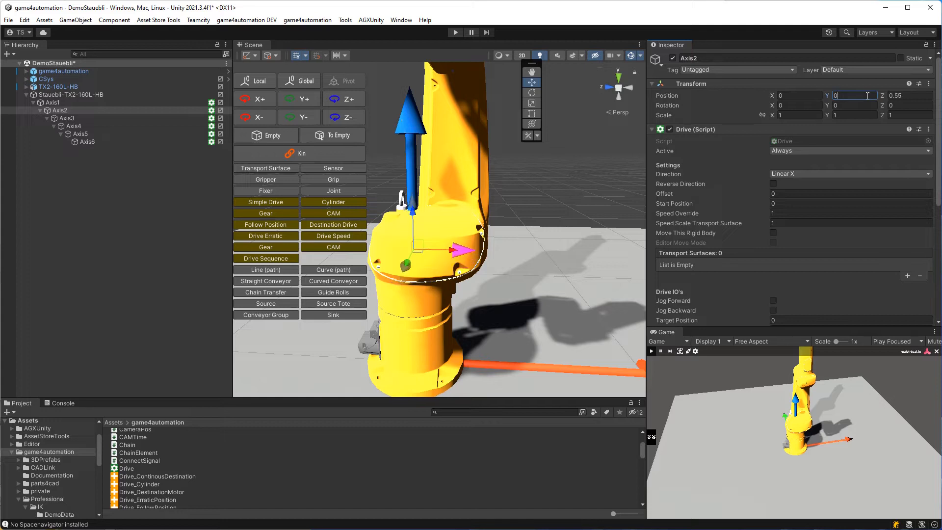
left_click(820, 96)
type("0.15")
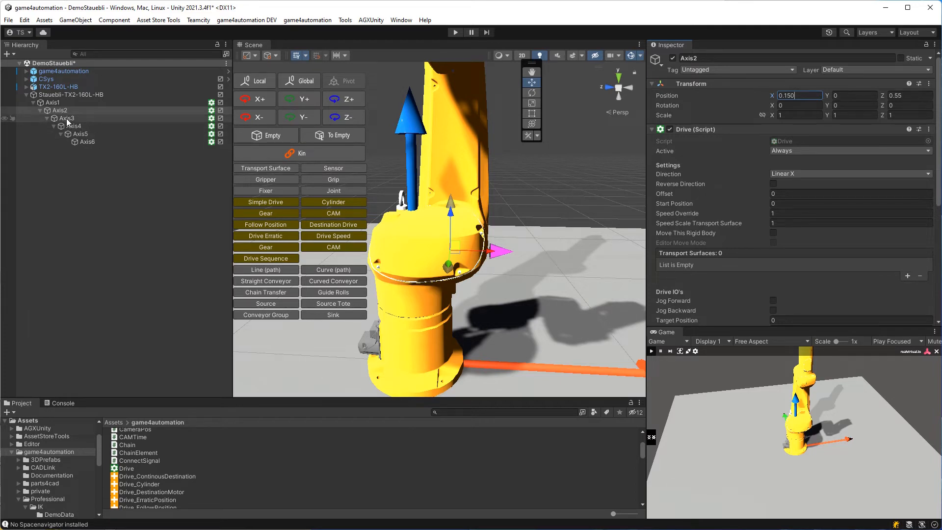
Set the Z position of Axis3 to 0.825
left_click(67, 118)
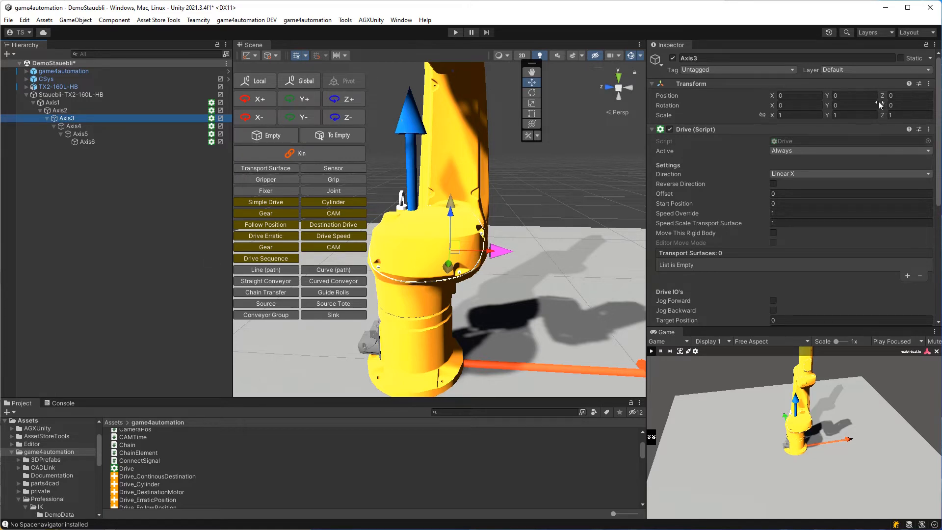
left_click(893, 95)
left_click(899, 96)
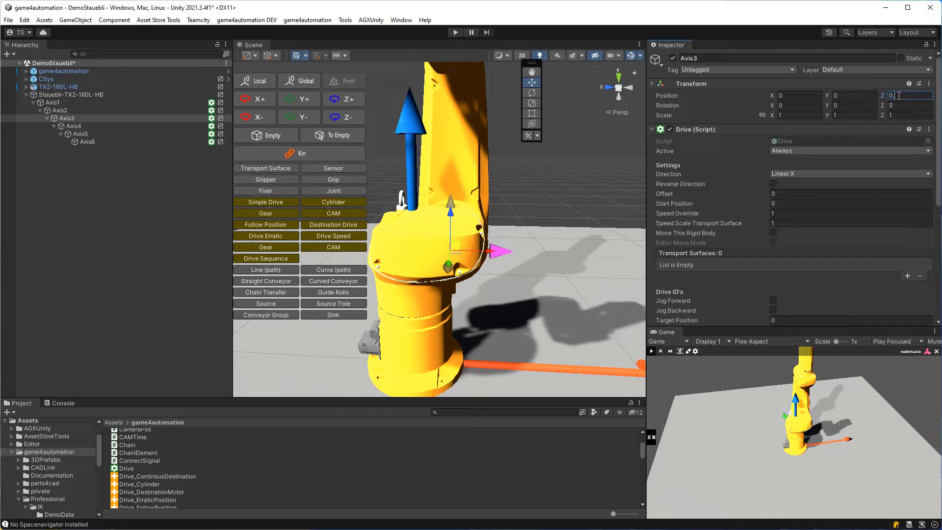
type("0.825")
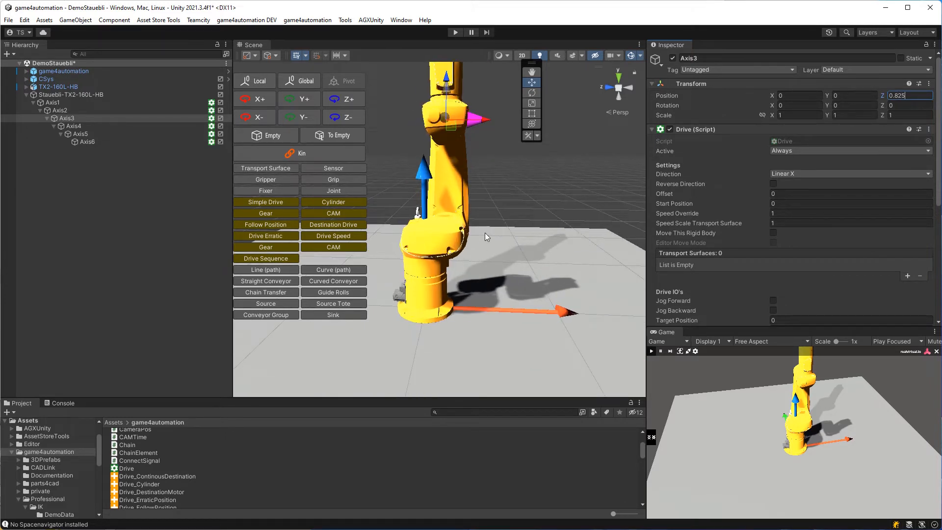
key("Return")
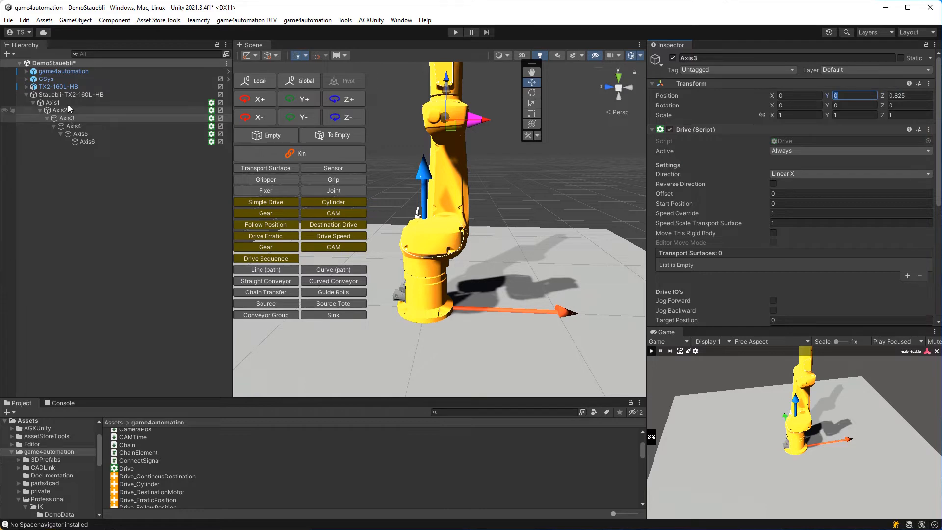
Set the Z position of Axis5 to 0.925, leaving Axis4 at the same origin as Axis3
scroll(519, 208, "down", 3)
key("Down")
key("f")
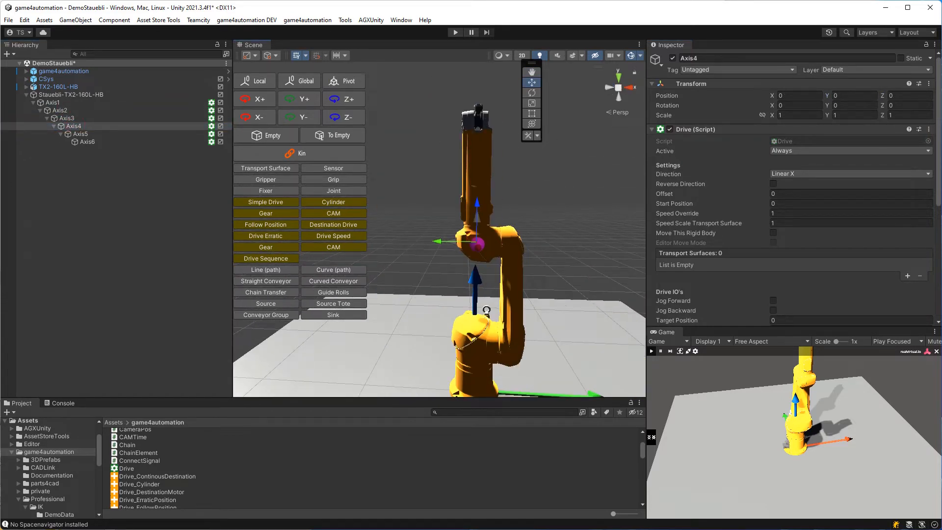
key("Down")
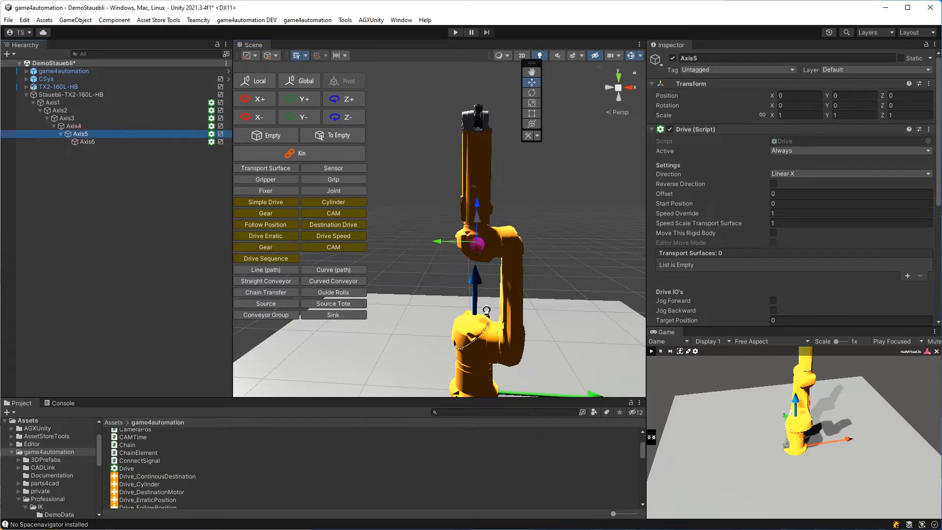
key("f")
left_click(907, 95)
type("0.625")
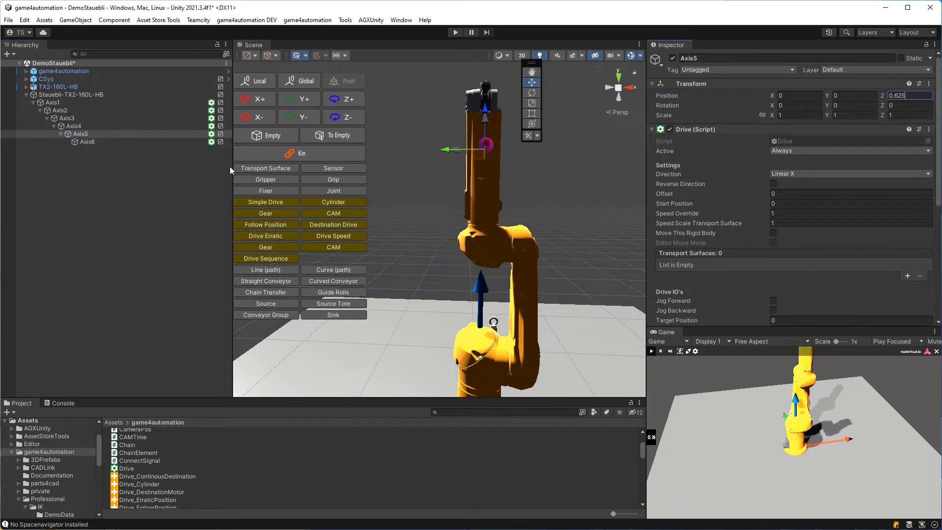
key("Return")
key("f")
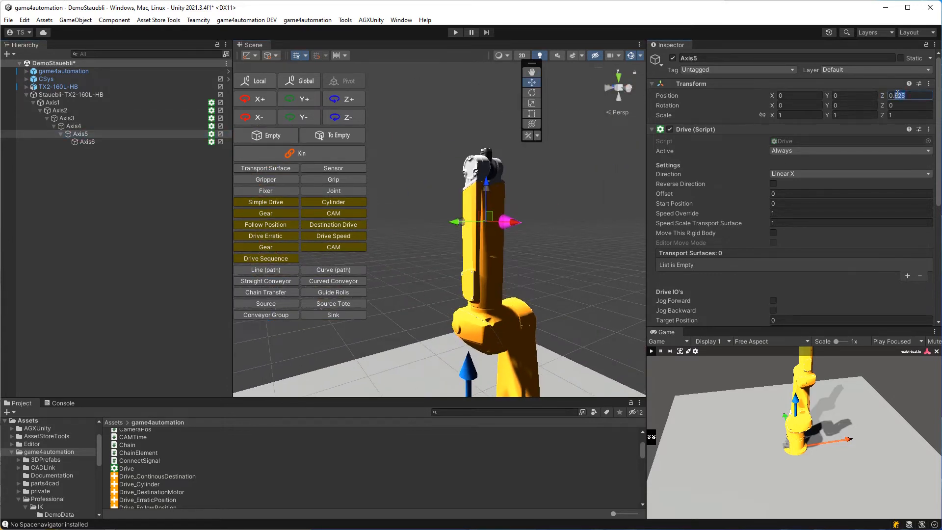
scroll(520, 239, "up", 3)
left_click(428, 205)
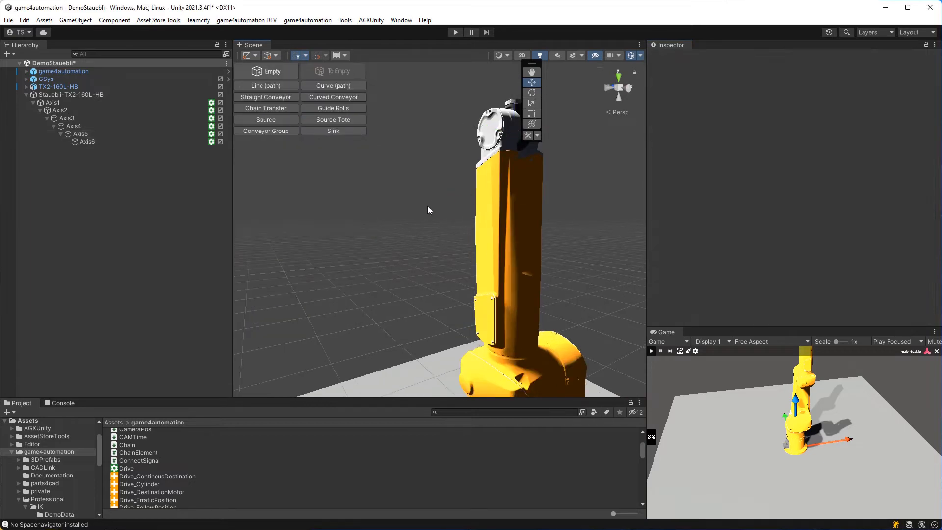
key("ctrl+z")
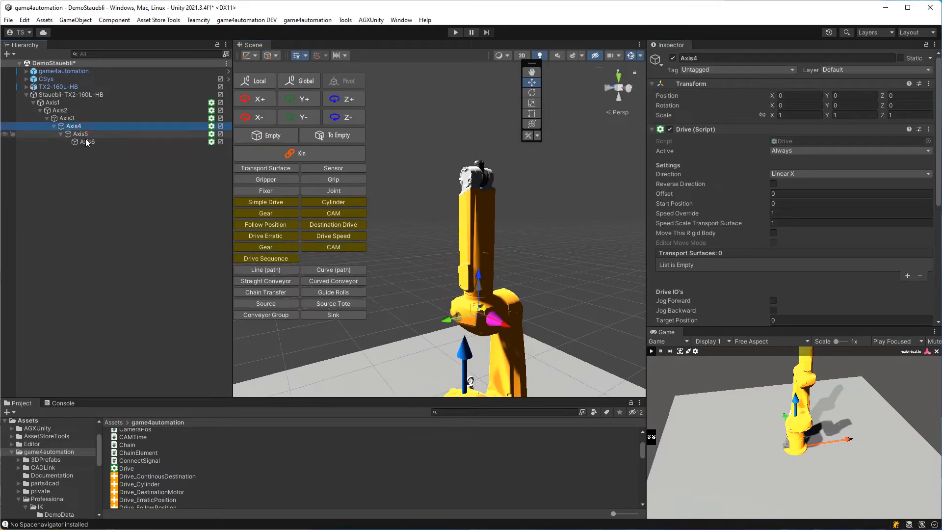
Set the Z position of Axis6 to 0.11
left_click(87, 142)
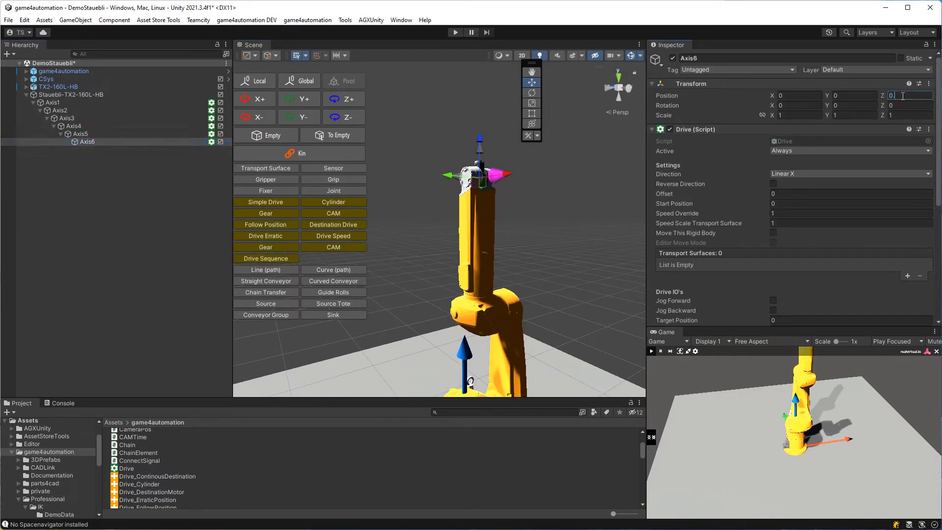
left_click_drag(543, 214, 496, 221, "alt")
Check the placement of Axis3, Axis5 and Axis6 against the robot's joints, also in a straight view from its left side
left_click(81, 134)
left_click(67, 118)
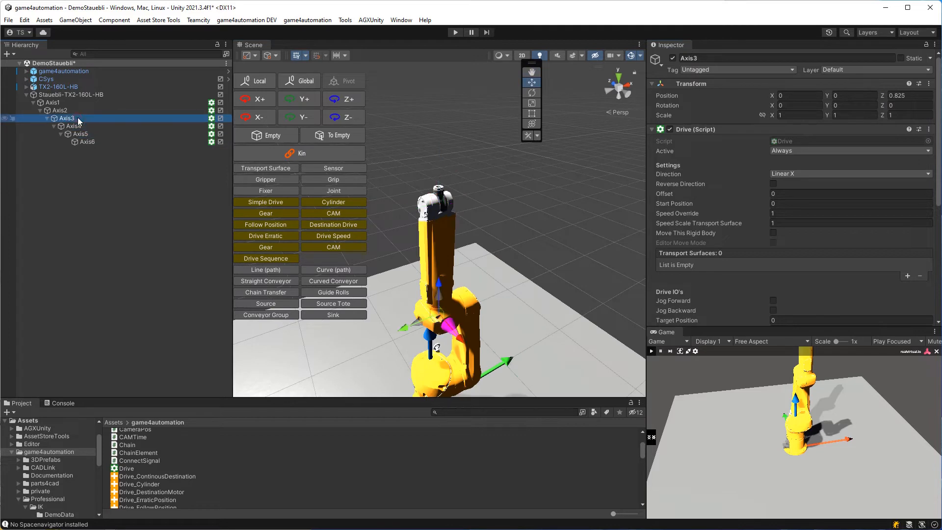
left_click_drag(519, 254, 463, 270, "alt")
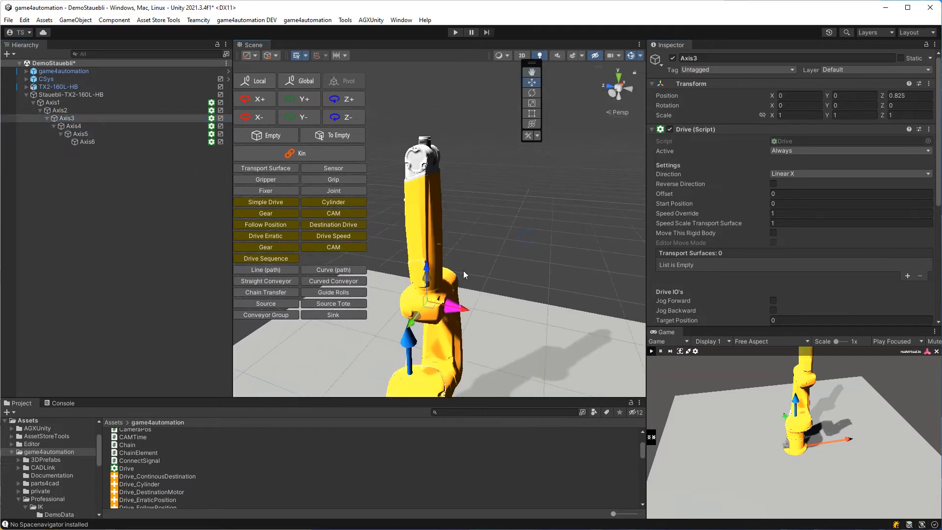
left_click(491, 220)
left_click(81, 134)
left_click(610, 87)
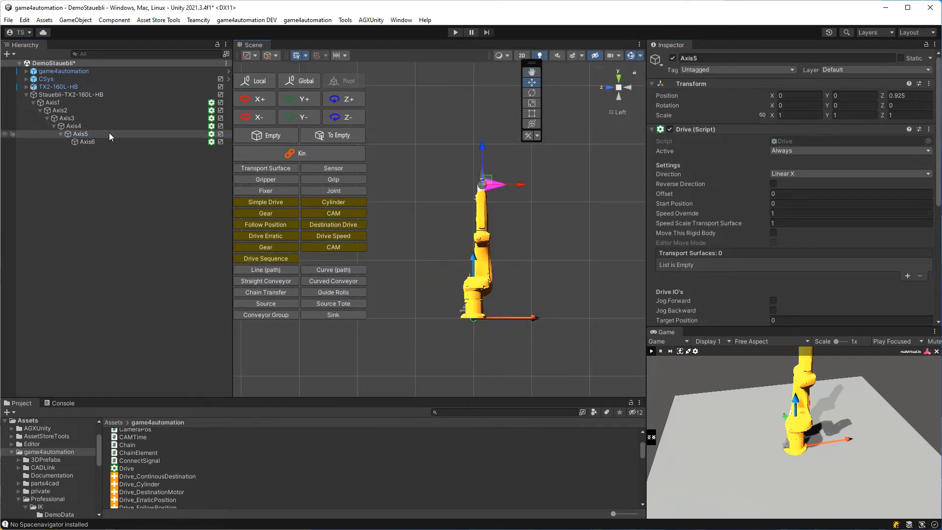
left_click(483, 298)
key("f")
left_click(485, 158)
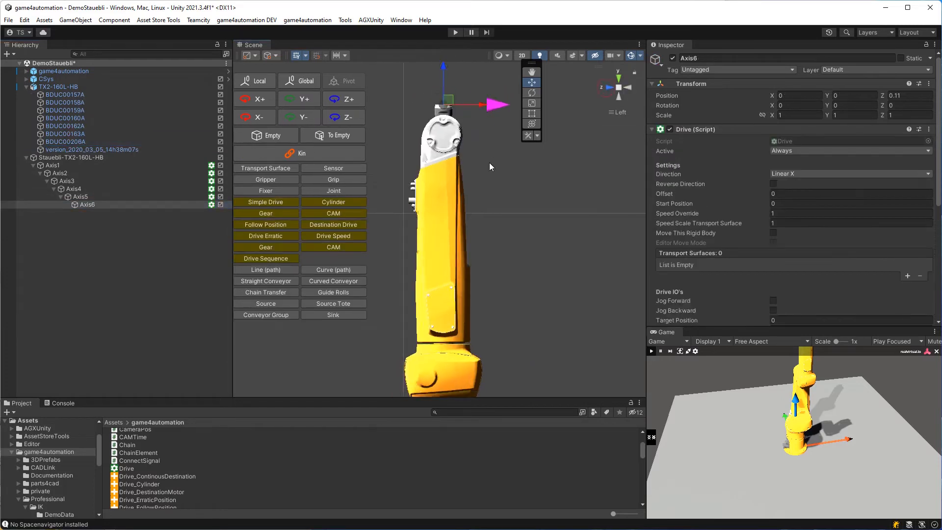
double_click(65, 181)
middle_click_drag(457, 231, 453, 92)
Go through the axis objects from Axis2 to Axis6 to review their positions along the whole robot
left_click(59, 172)
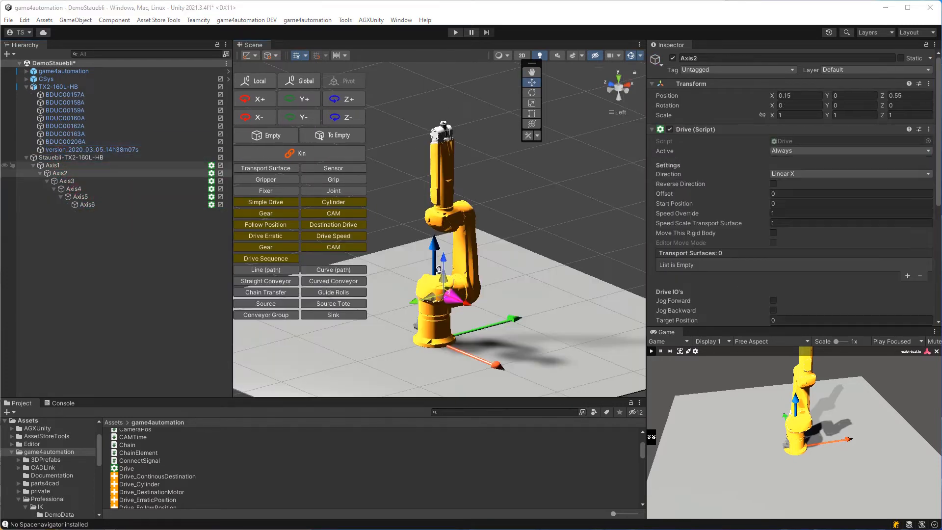
left_click(94, 181)
left_click(99, 190)
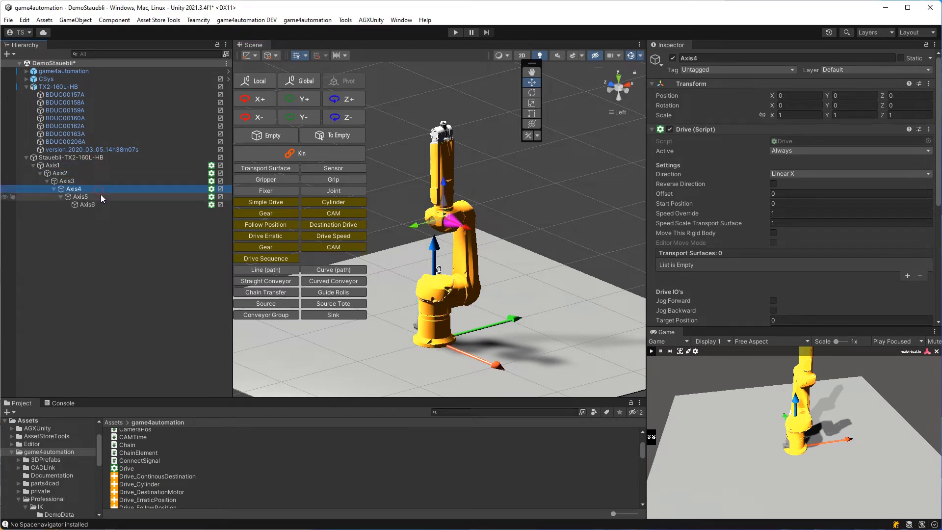
left_click(102, 196)
left_click(105, 204)
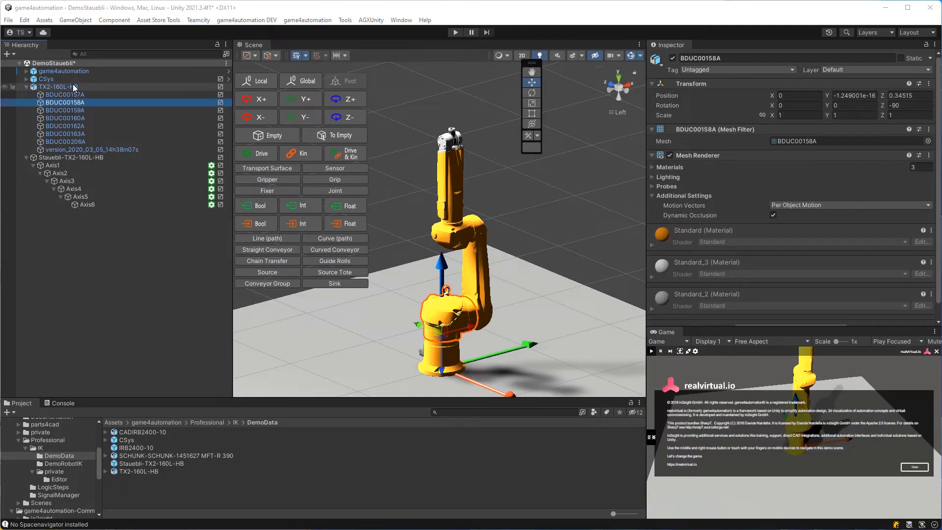
Unpack the imported TX2-160L-HB prefab completely so that its mesh parts can be moved out of it
left_click(73, 86)
left_click(72, 94)
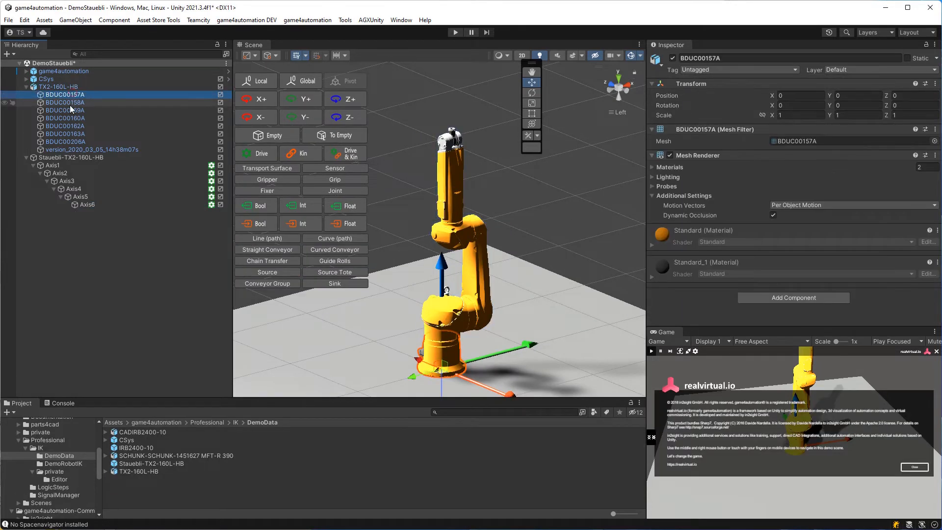
left_click(69, 103)
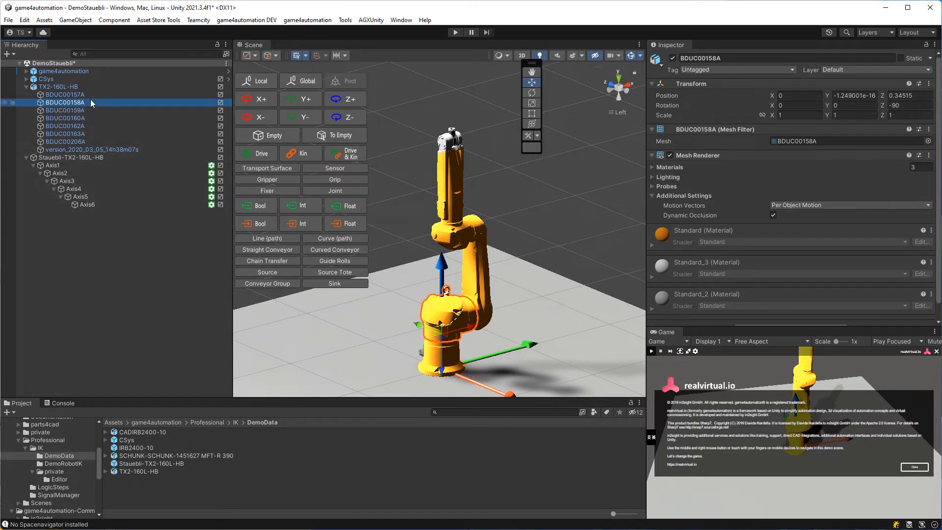
left_click(66, 87)
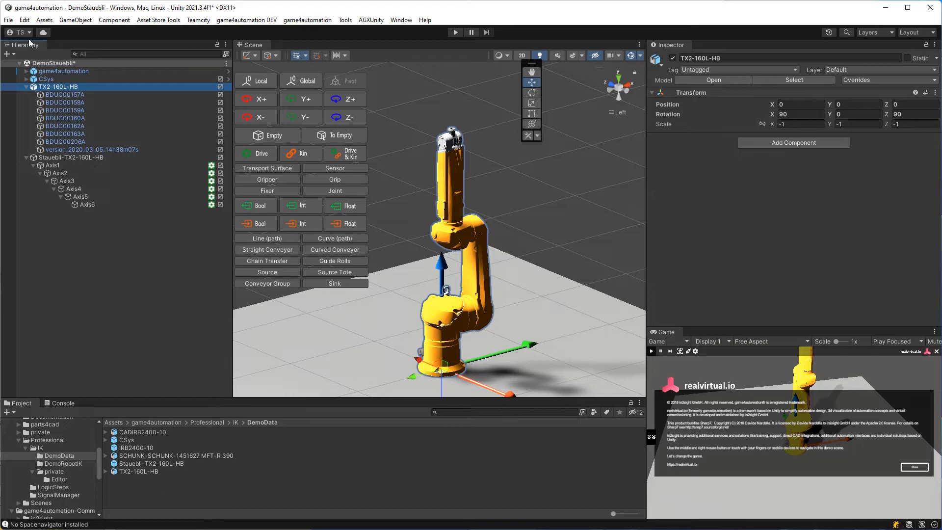
right_click(63, 90)
mouse_move(143, 214)
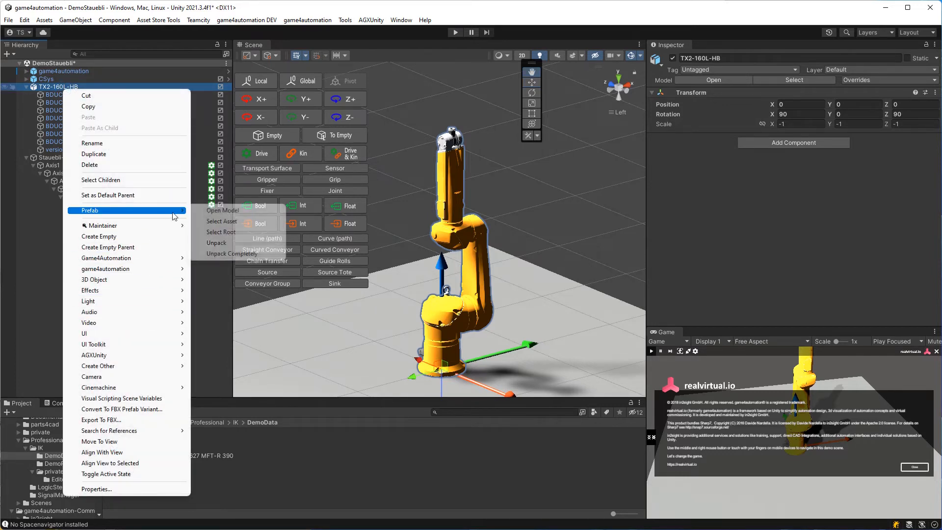
left_click(226, 257)
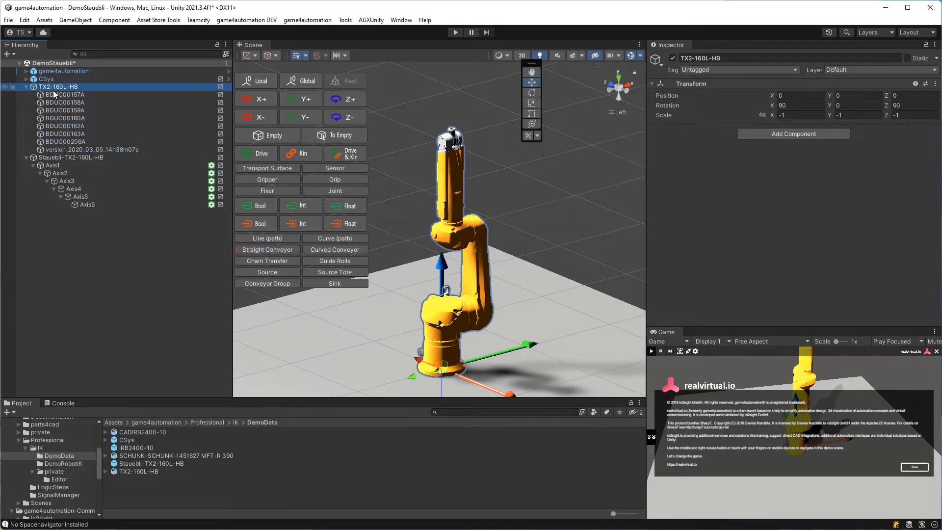
Move the mesh part BDUC00163A under Axis6 and BDUC00162A under Axis5
left_click(60, 110)
left_click_drag(63, 93, 86, 205)
left_click(74, 134)
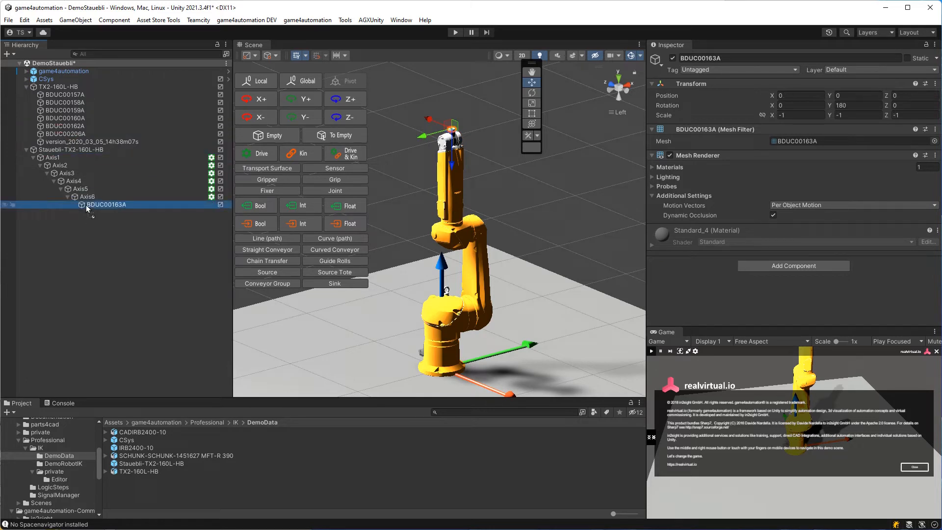
left_click(78, 133)
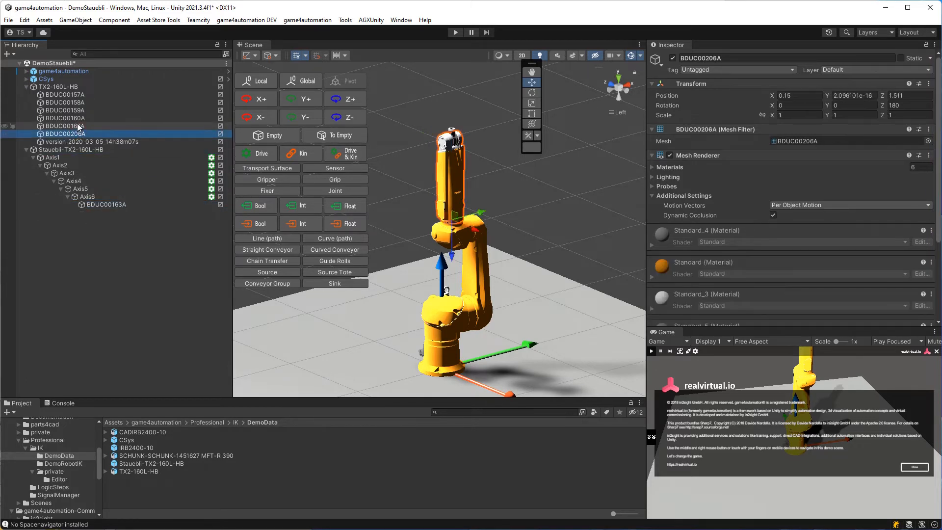
left_click(79, 127)
left_click_drag(79, 127, 87, 195)
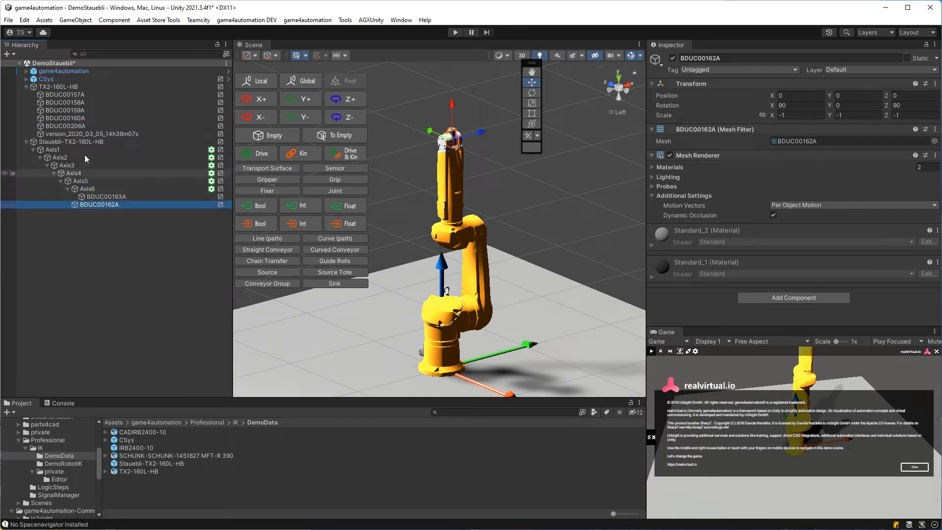
Move the mesh part BDUC00206A under Axis4 and BDUC00160A under Axis3
left_click(74, 127)
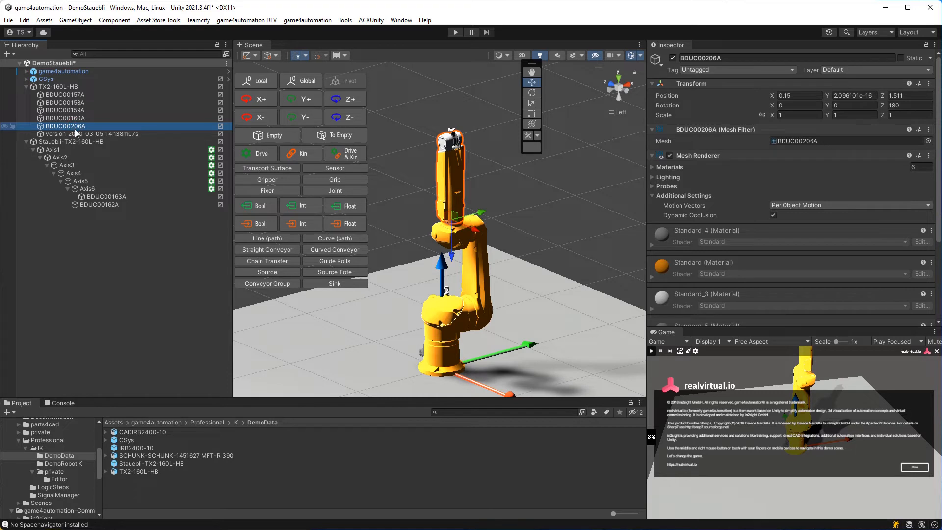
mouse_move(70, 126)
left_mouse_down()
mouse_move(92, 179)
mouse_move(85, 175)
left_mouse_up()
left_click(77, 119)
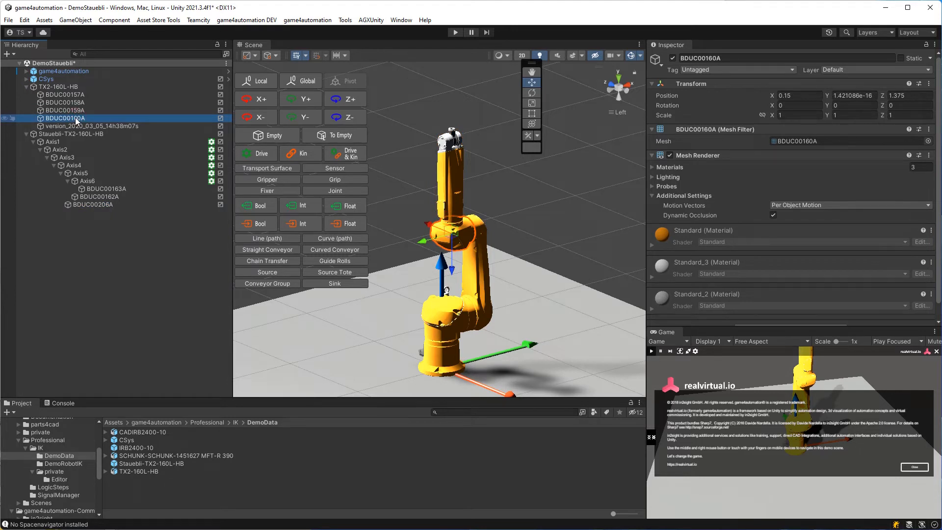
mouse_move(77, 121)
left_mouse_down()
mouse_move(78, 173)
mouse_move(74, 163)
left_mouse_up()
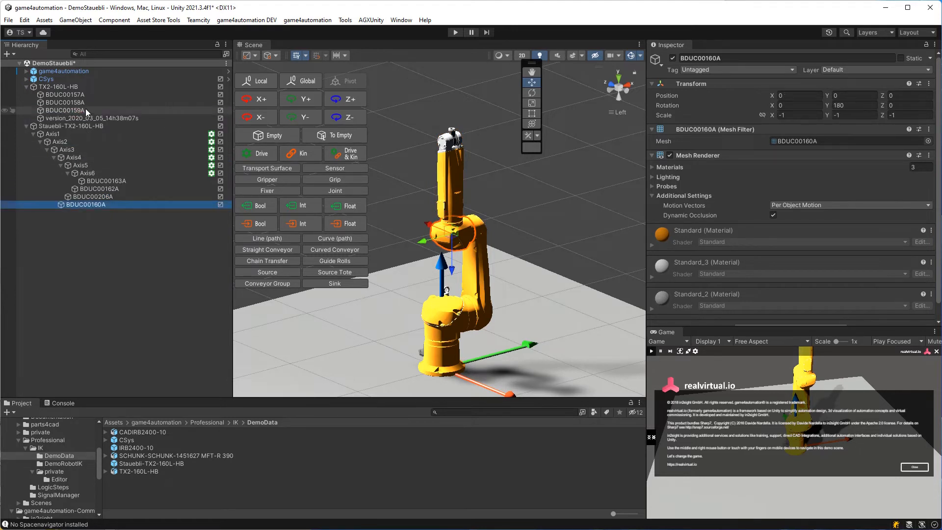
Move mesh part BDUC00159A under Axis2, BDUC00158A under Axis1 and BDUC00157A under the Stauebli-TX2-160L-HB root object
left_click(85, 110)
left_click_drag(85, 110, 72, 149)
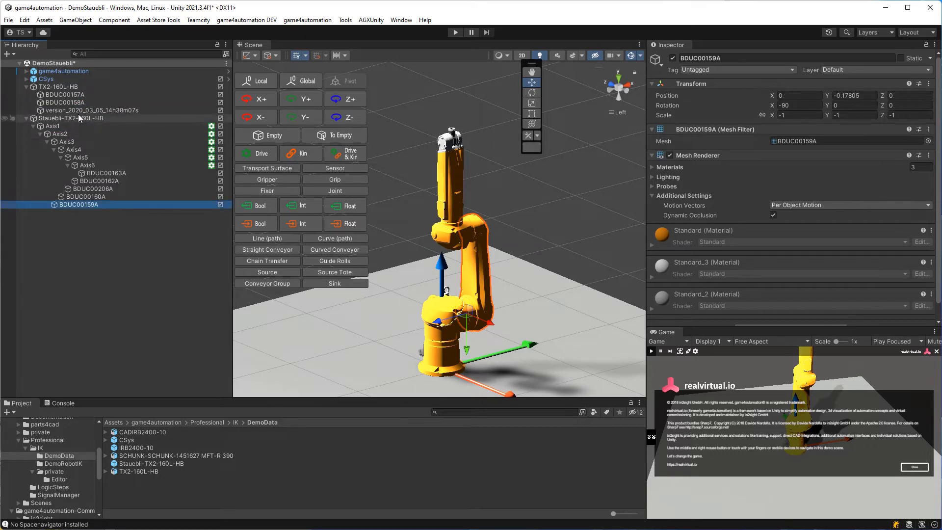
left_click(81, 103)
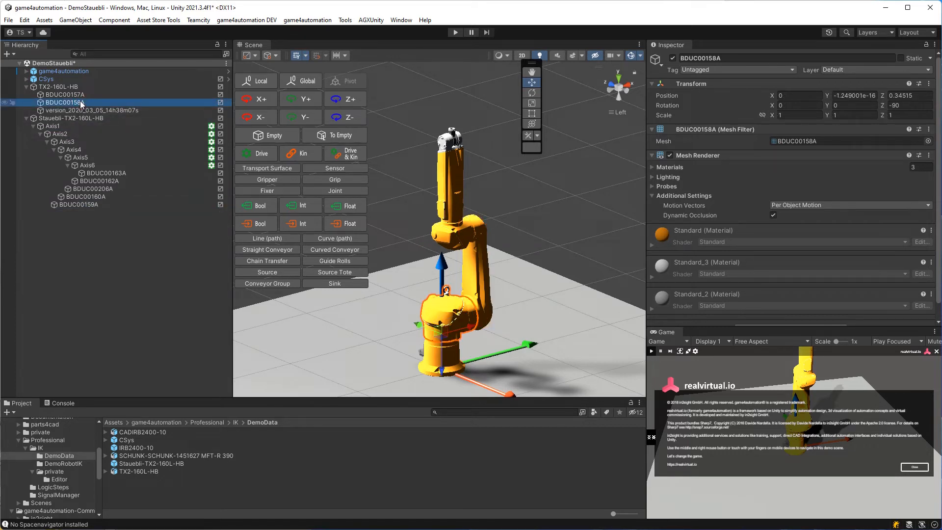
mouse_move(80, 103)
left_mouse_down()
mouse_move(82, 129)
mouse_move(61, 128)
mouse_move(71, 110)
left_mouse_up()
left_click(72, 95)
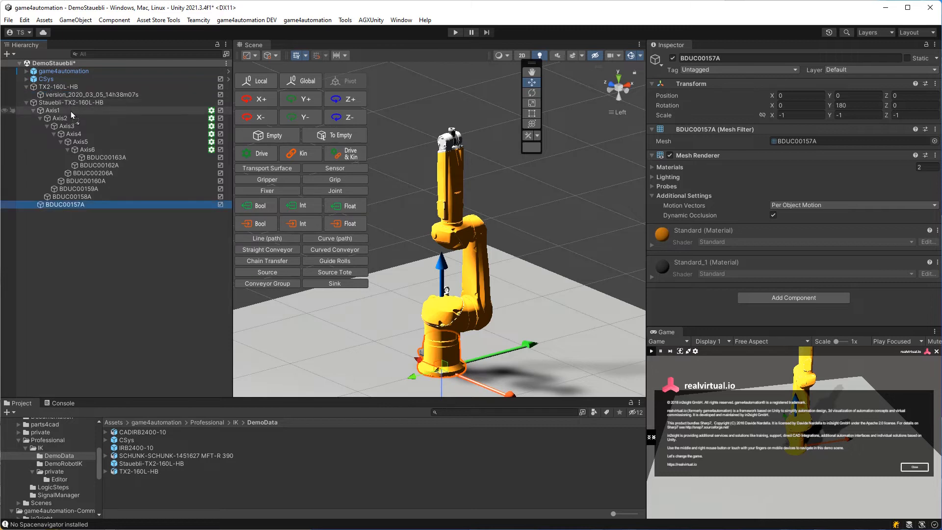
Hide and show Axis4, Axis3, Axis2 and Axis1 one after another to check which mesh parts belong to each
left_click(220, 133)
left_click(220, 134)
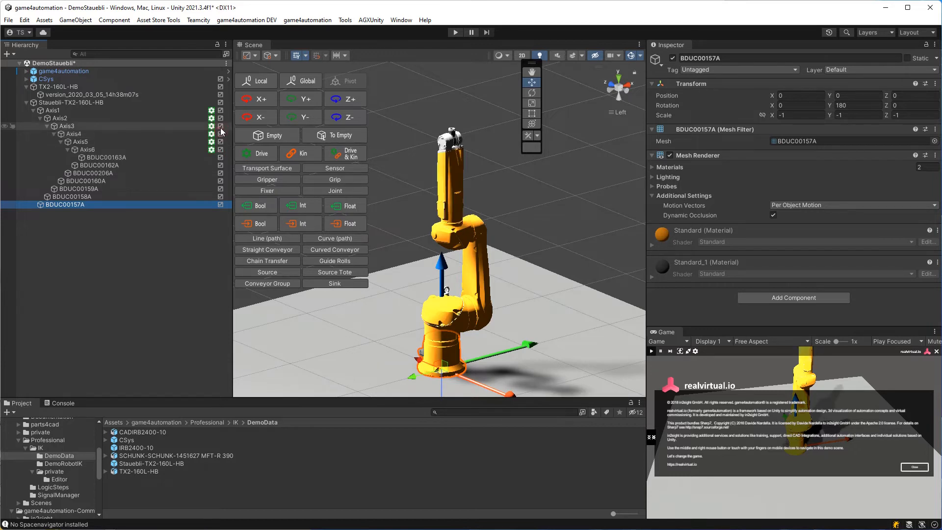
left_click(221, 126)
left_click(221, 126)
left_click(220, 118)
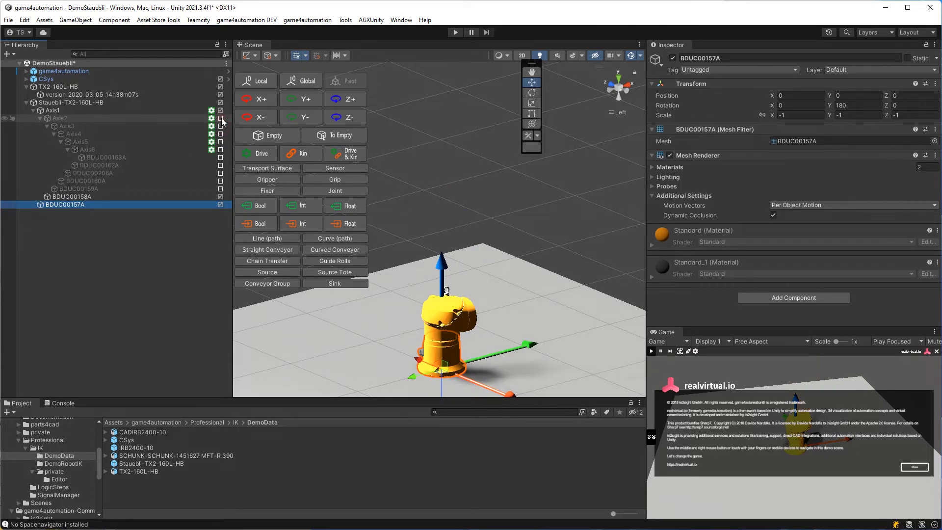
left_click(221, 118)
left_click(221, 110)
left_click(221, 110)
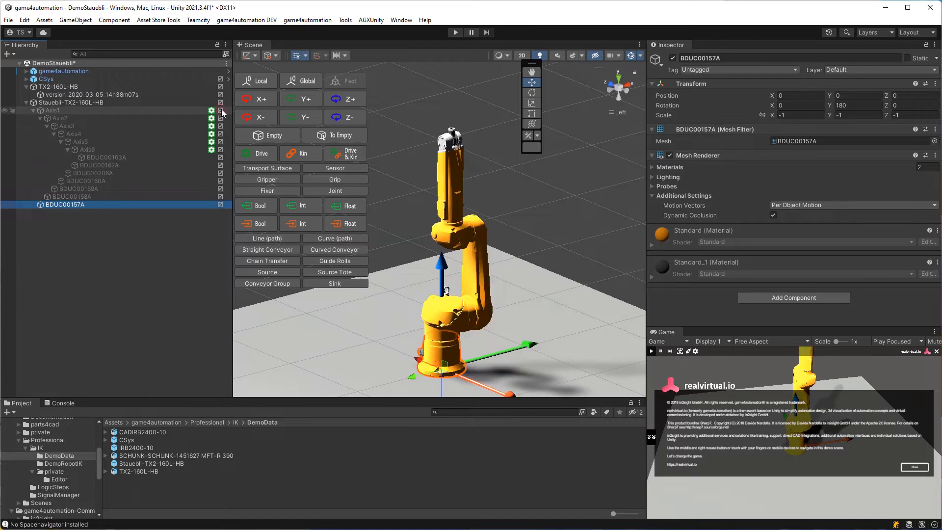
Go through the axis objects from Axis1 to Axis6 twice to check their pivots and assigned parts on the robot
left_click(68, 110)
left_click(69, 104)
left_click(73, 113)
left_click(77, 124)
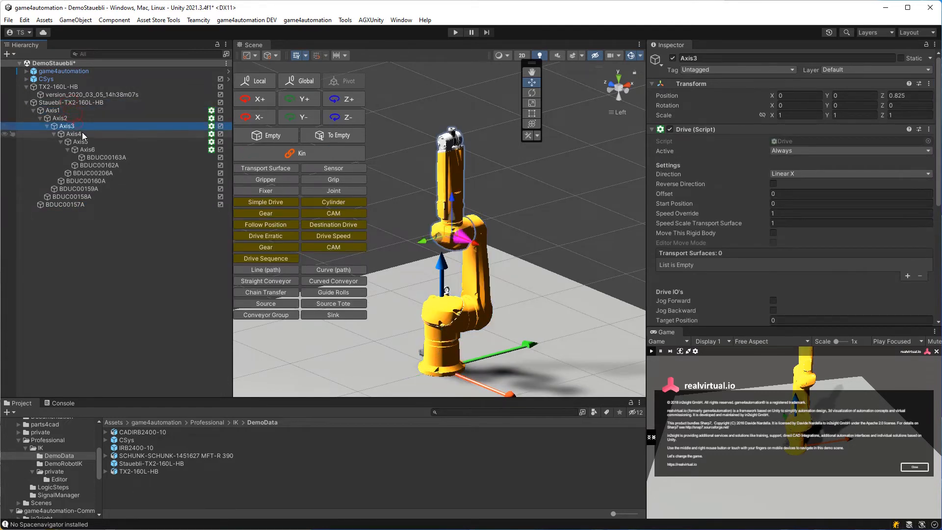
left_click(82, 132)
left_click(88, 142)
left_click(94, 149)
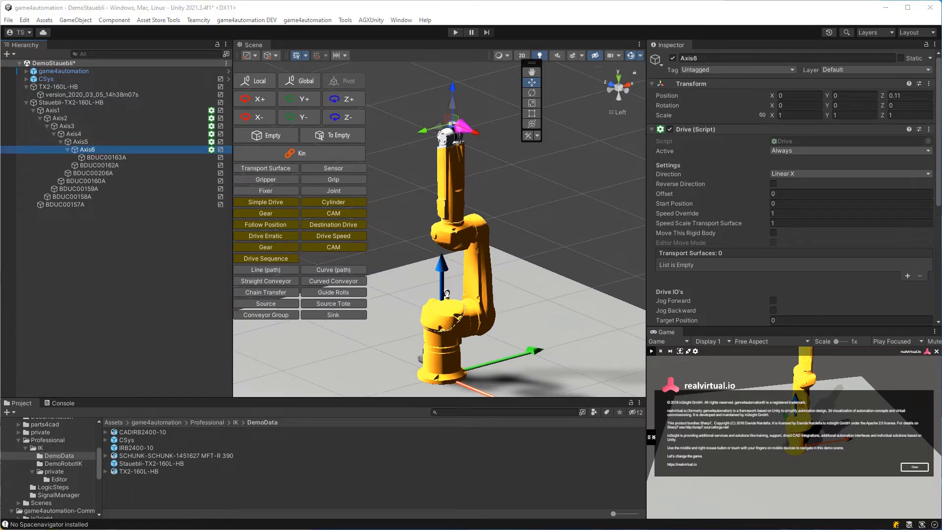
left_click(72, 108)
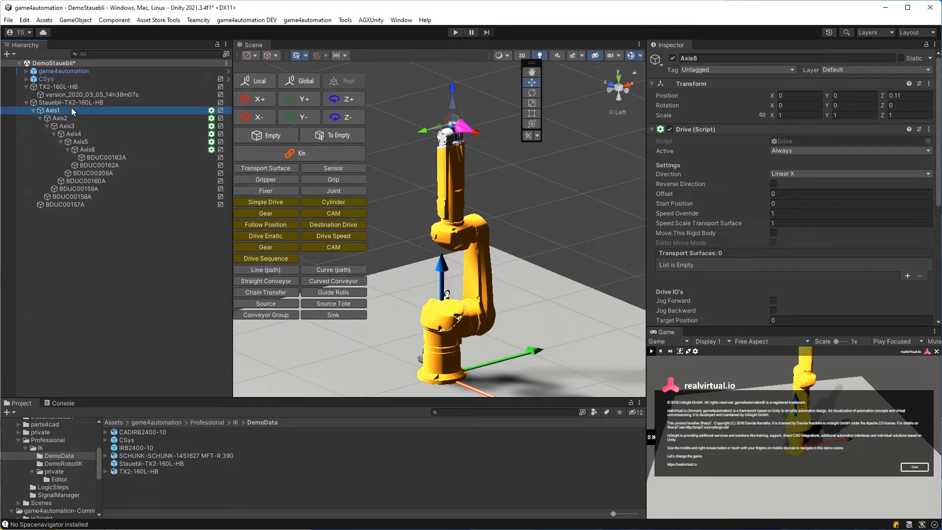
left_click(78, 118)
left_click(86, 126)
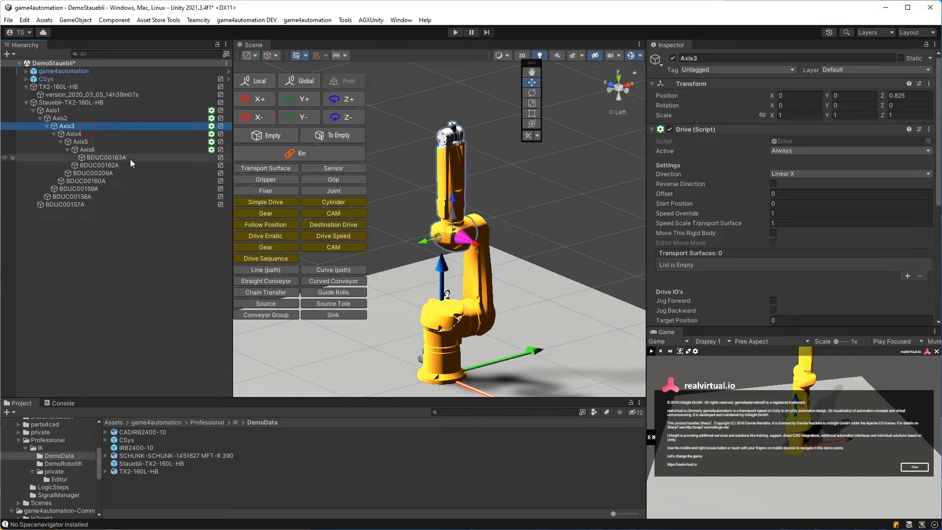
left_click(101, 136)
left_click(102, 141)
left_click(105, 148)
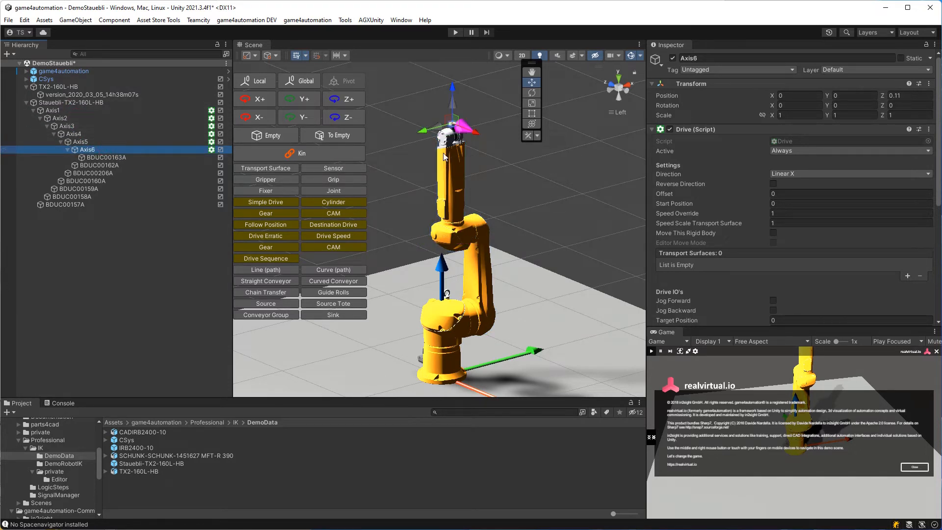
scroll(486, 191, "down", 1)
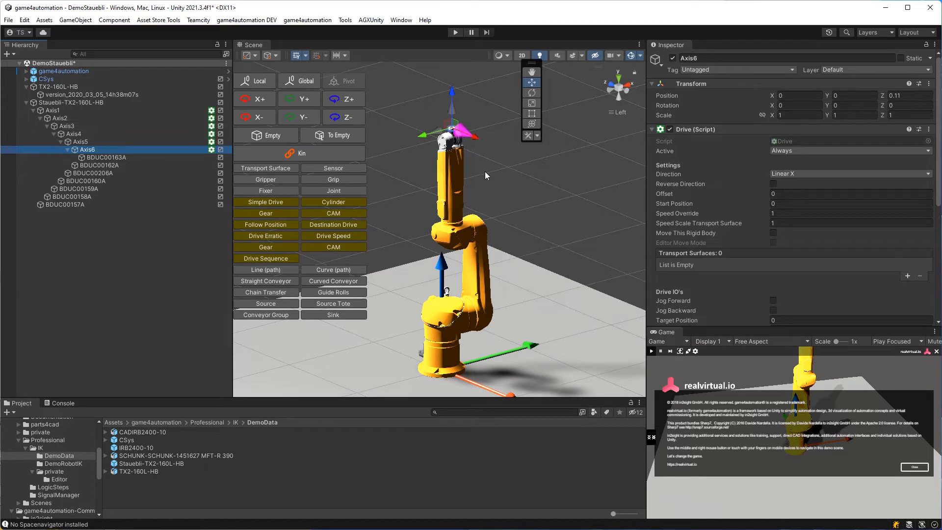
Set the Drive direction of Axis1 to Rotation Z, trying Reverse Direction and turning it off again
left_click(72, 112)
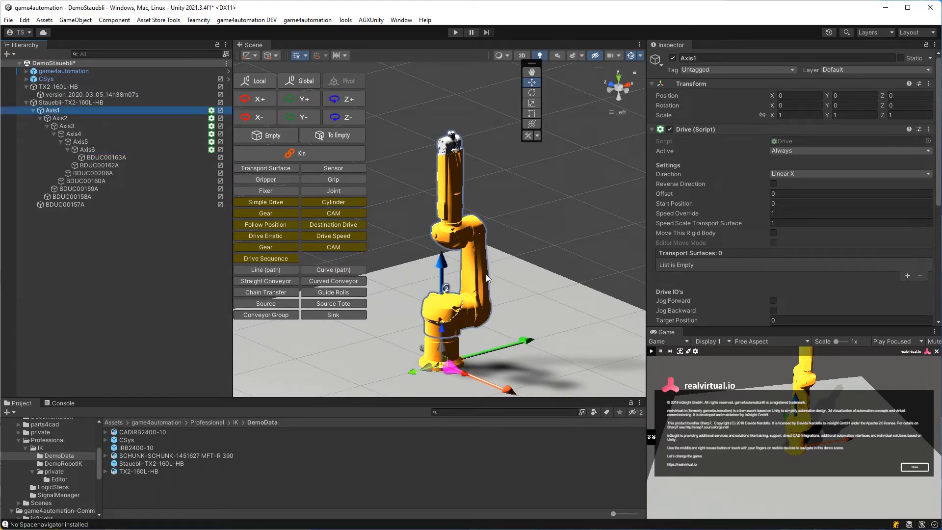
middle_click_drag(486, 273, 485, 239)
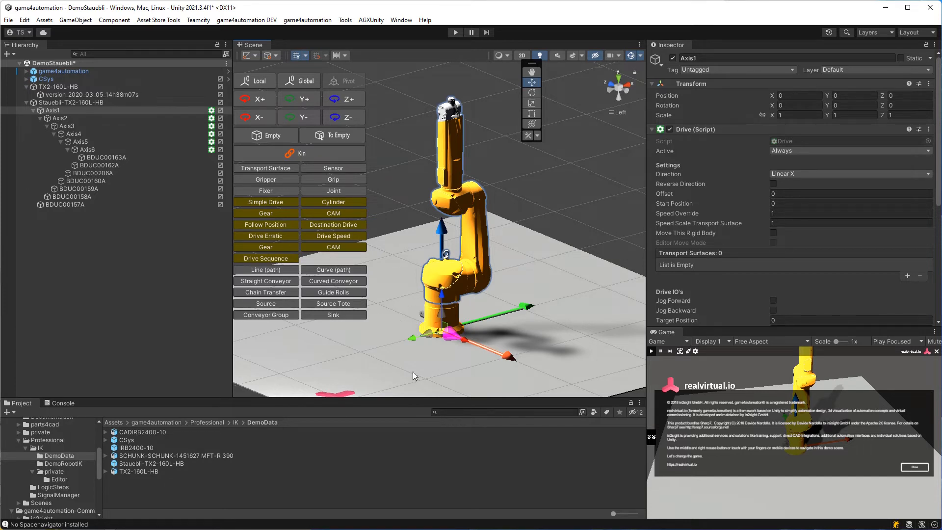
left_click(843, 174)
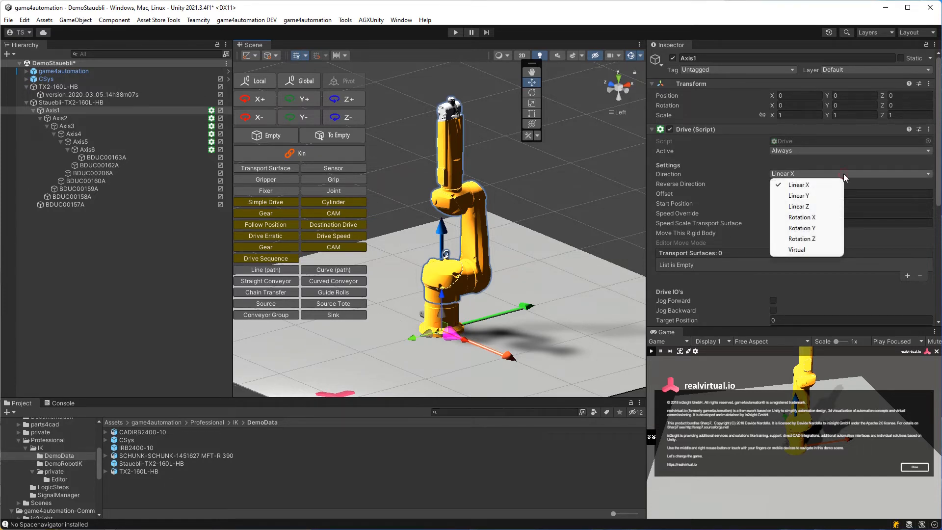
left_click(823, 239)
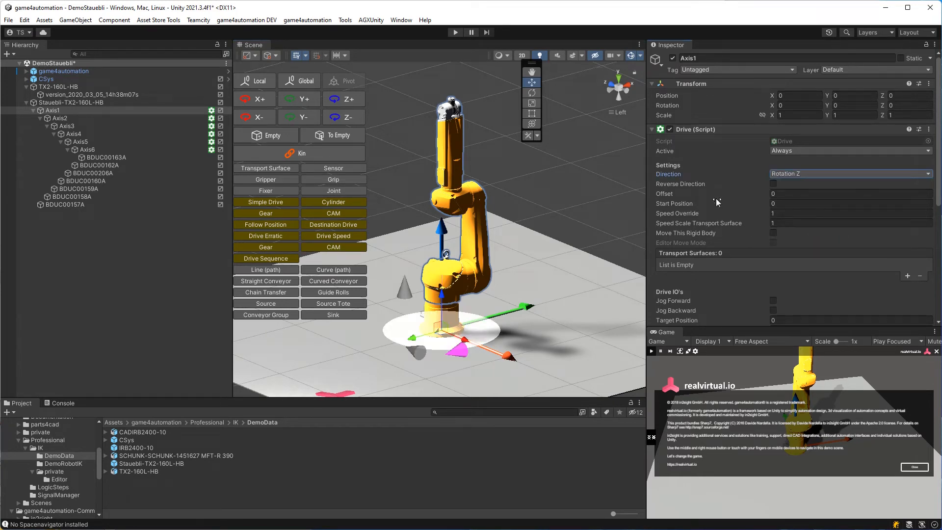
left_click(774, 183)
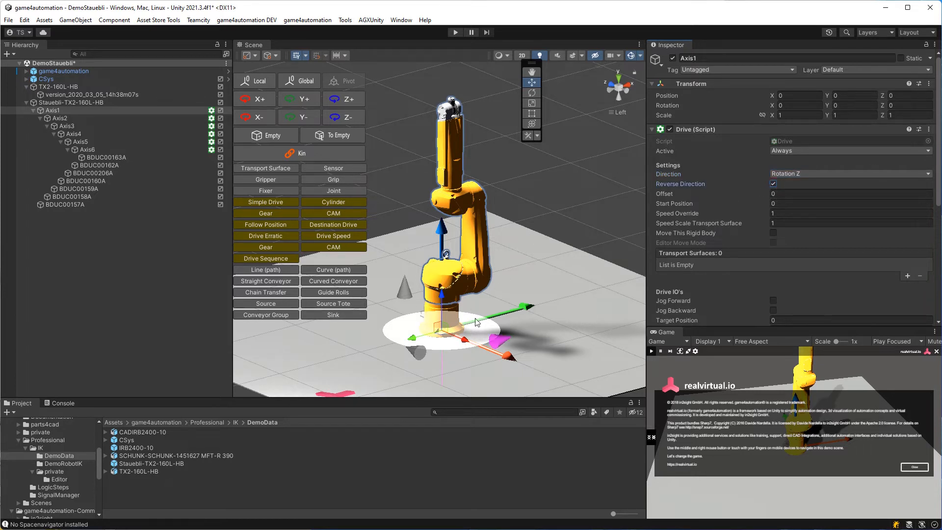
left_click(776, 181)
Set the Drive direction of both Axis2 and Axis3 to Rotation Y
left_click(105, 117)
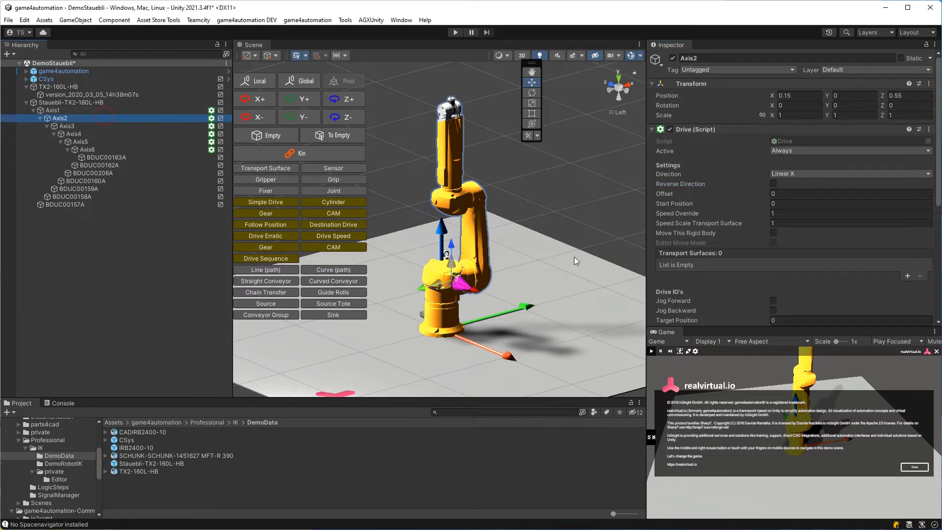
left_click(805, 173)
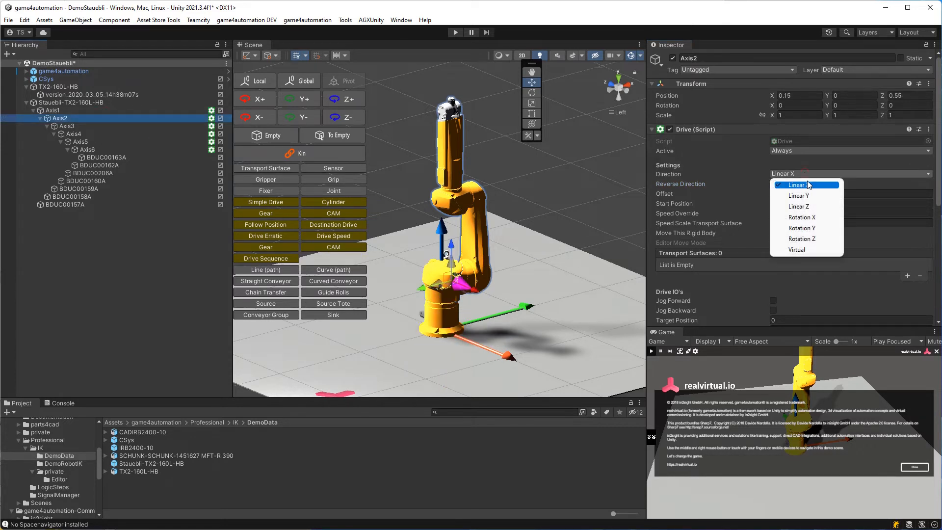
left_click(812, 228)
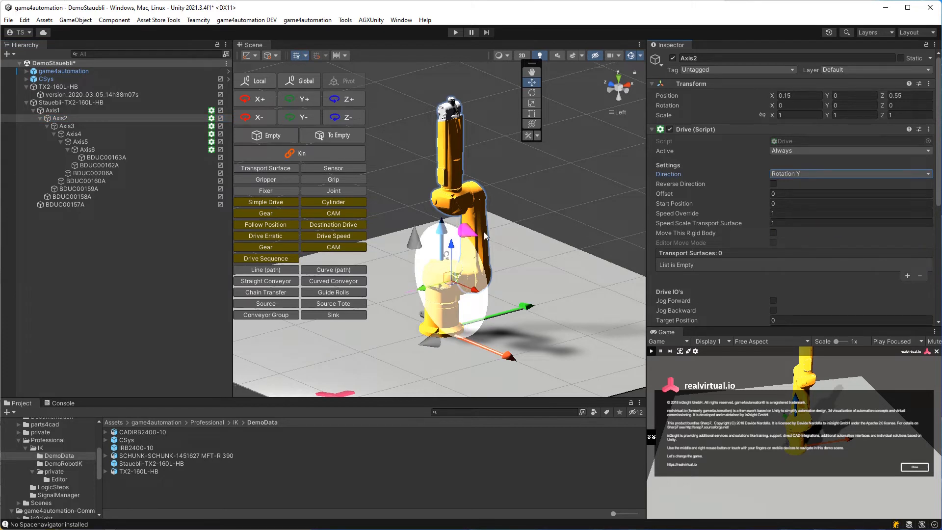
left_click(110, 127)
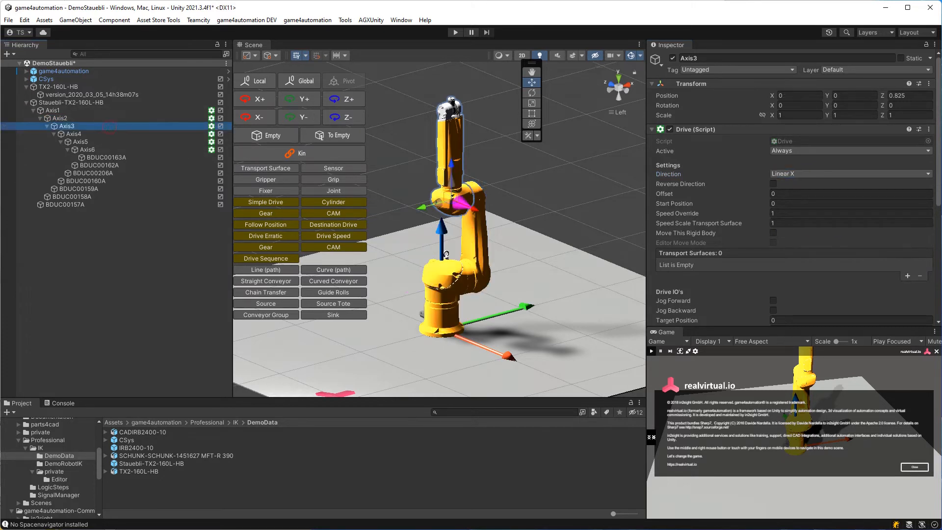
left_click(815, 175)
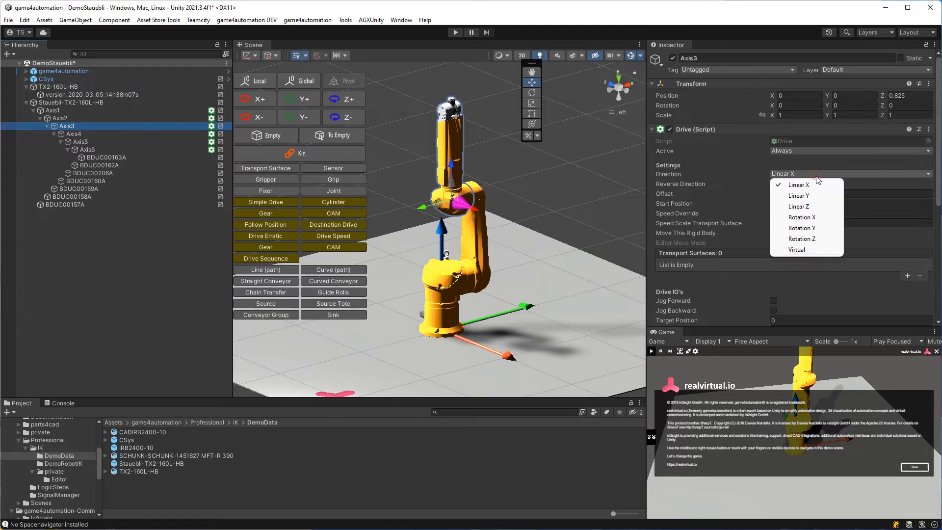
left_click(816, 224)
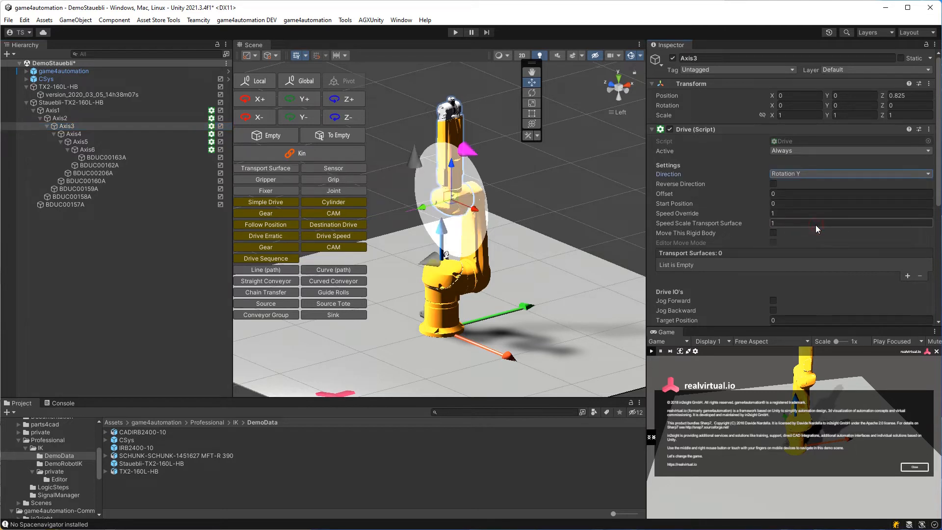
Set the Drive direction of Axis4 to Rotation Z
left_click(96, 132)
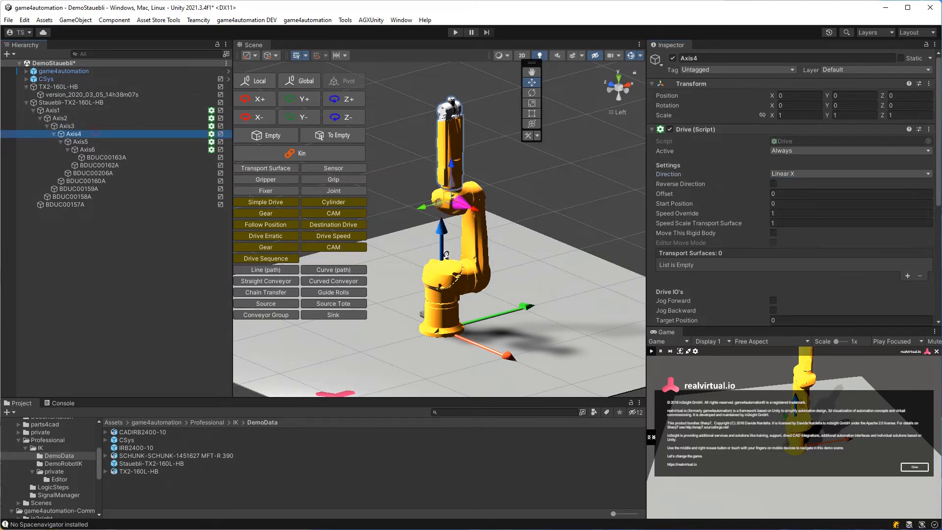
left_click(826, 175)
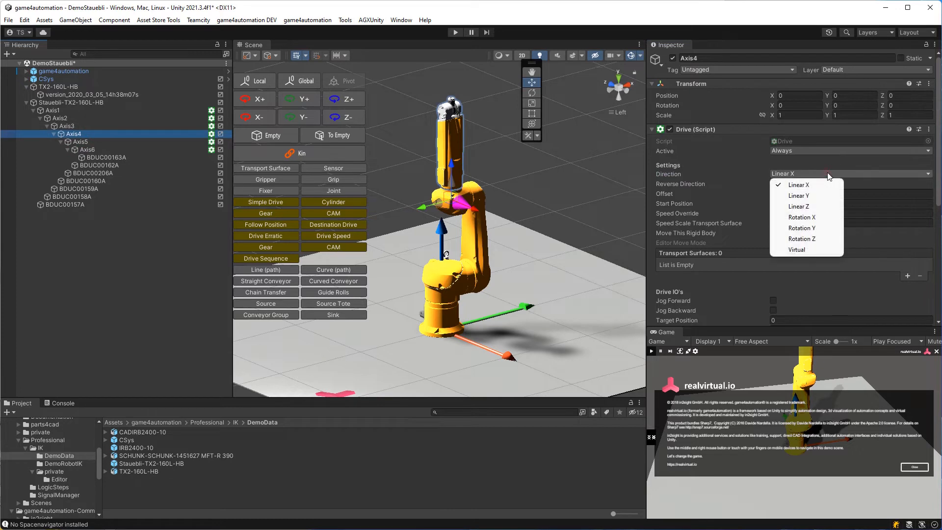
left_click(805, 206)
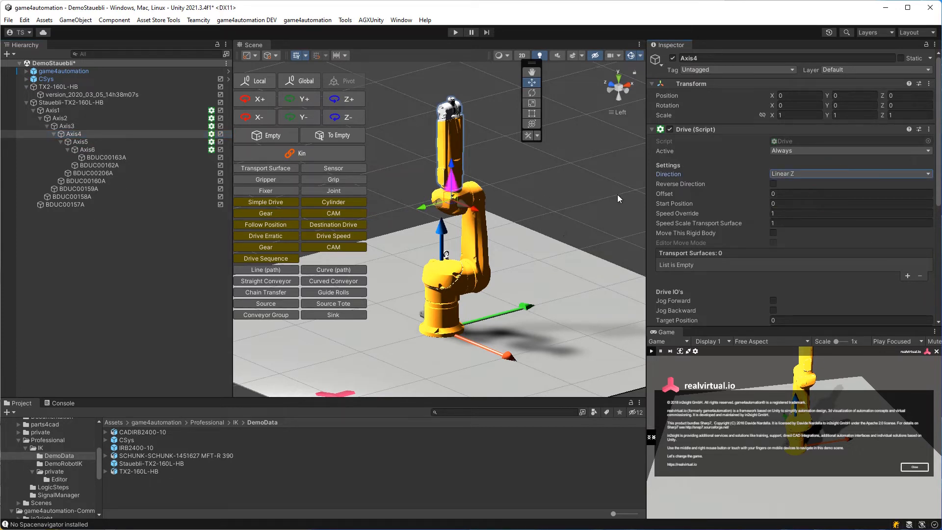
left_click(785, 174)
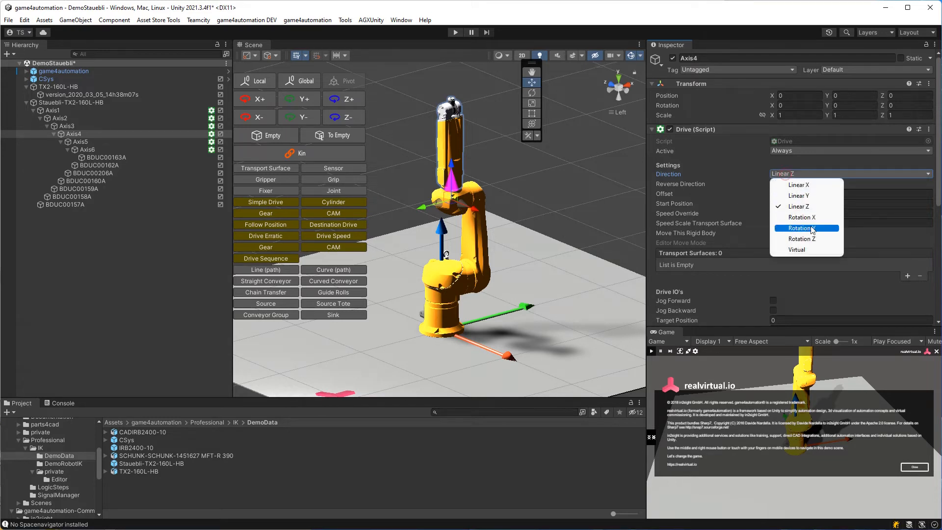
left_click(807, 239)
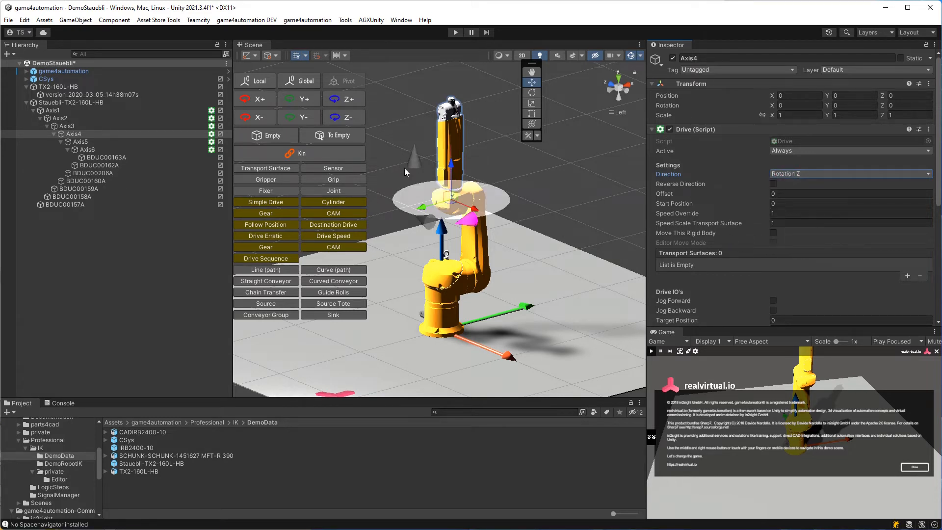
Turn on Reverse Direction for the Drive of Axis5 and set its direction to Rotation Y
left_click(774, 184)
left_click(108, 142)
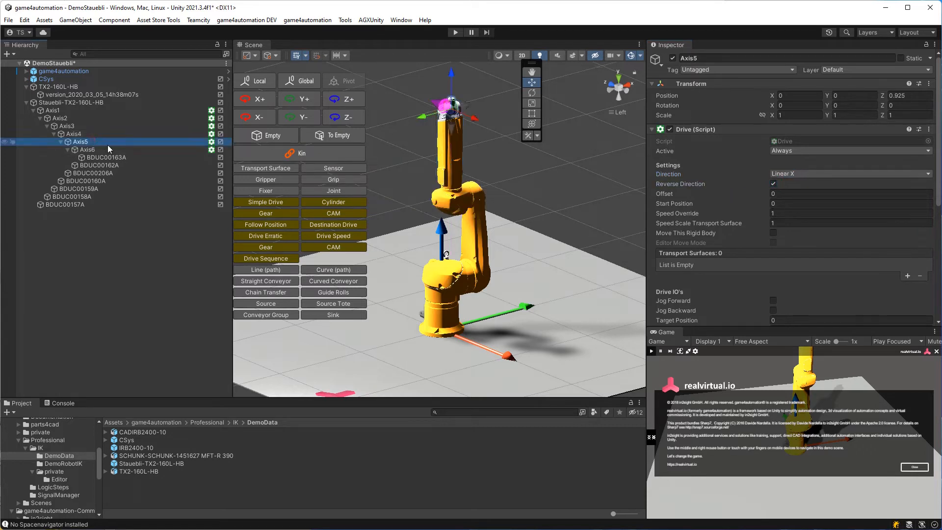
left_click(796, 171)
left_click(802, 228)
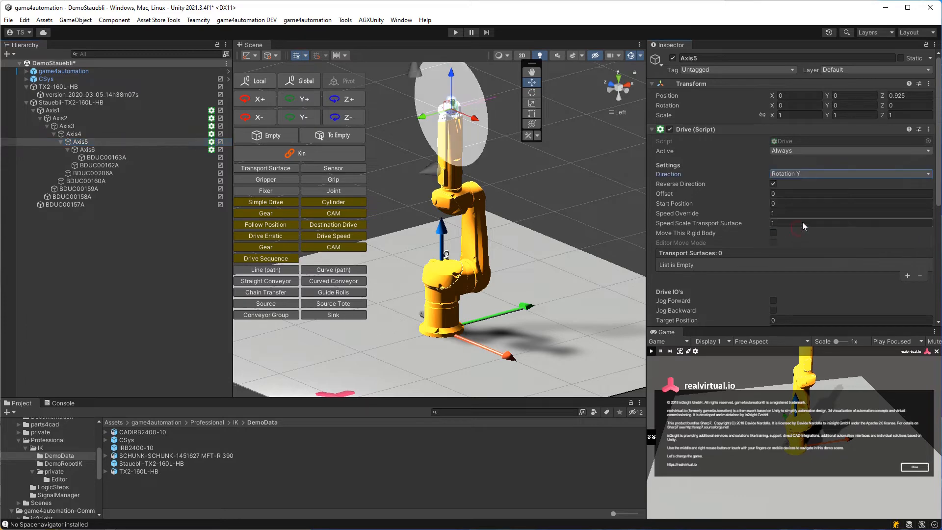
Check the rotation direction of Axis5 on the whole robot and turn its Reverse Direction off
scroll(803, 222, "down", 5)
middle_click_drag(471, 220, 489, 266)
scroll(795, 197, "up", 3)
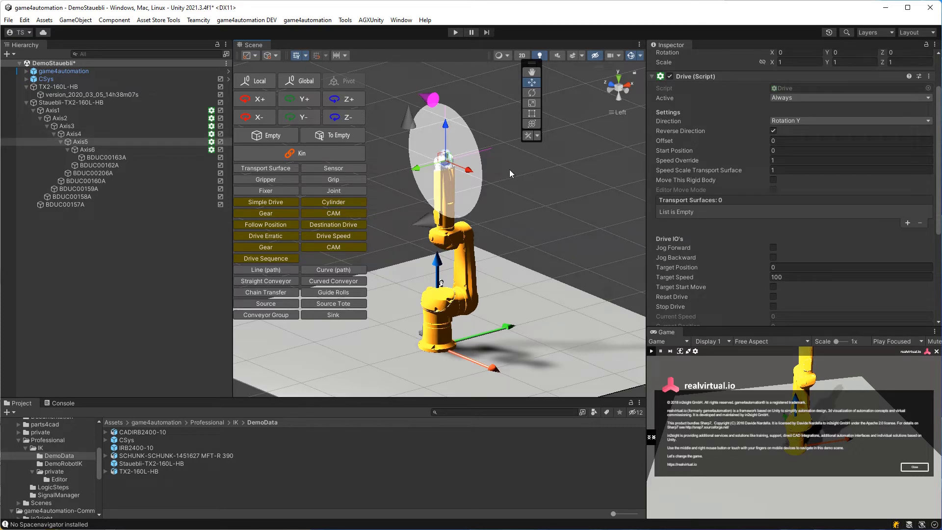
left_click(784, 276)
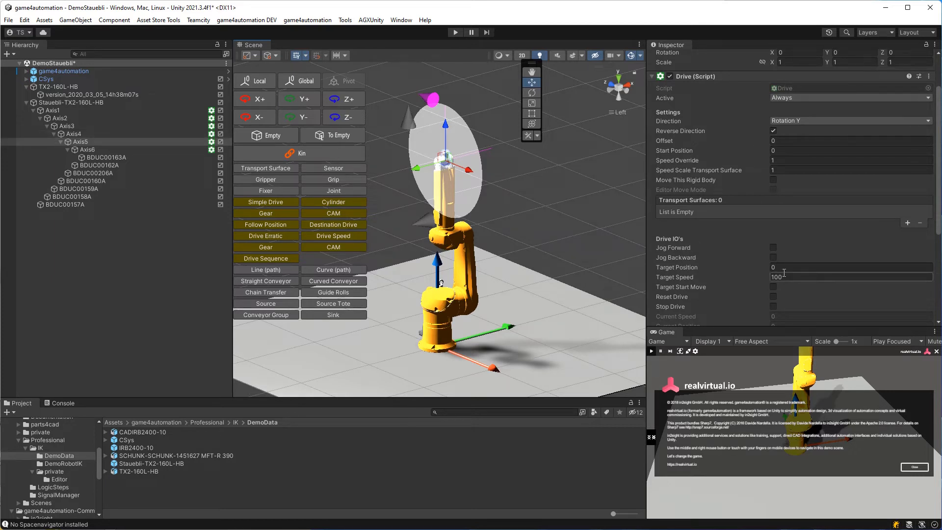
key("Return")
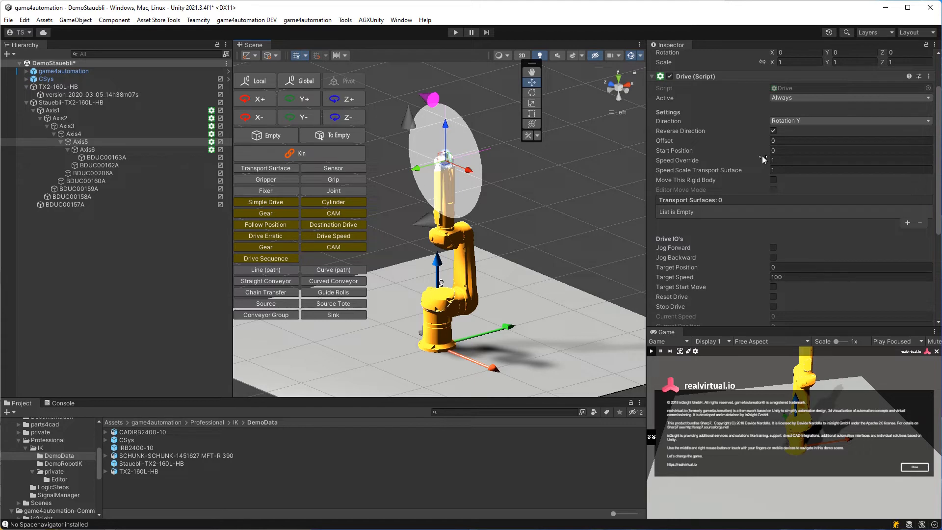
left_click(774, 131)
Set the Drive direction of Axis6 to Rotation Z and turn on its Reverse Direction
left_click(84, 150)
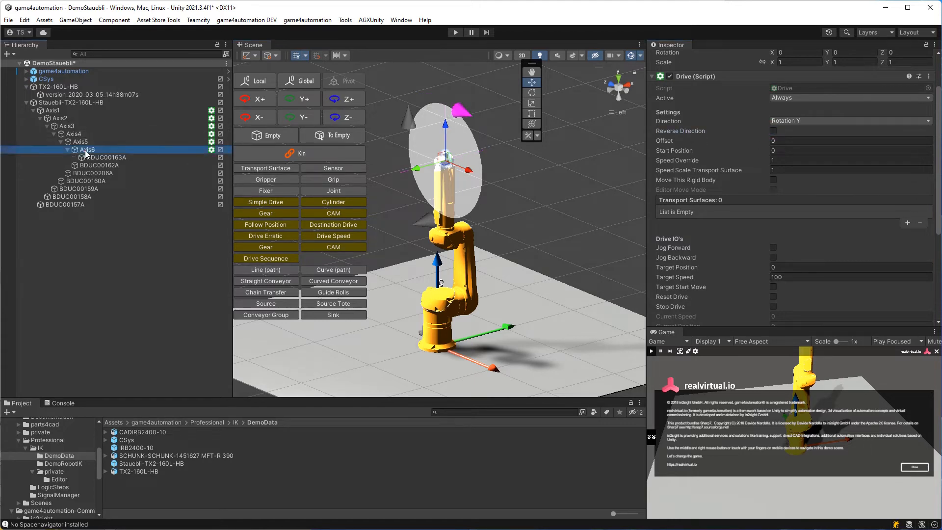
left_click(799, 120)
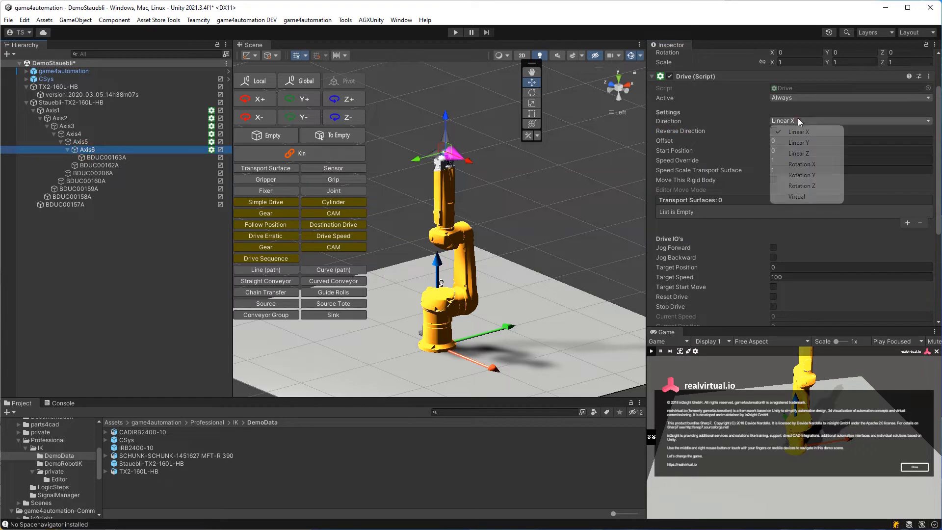
left_click(810, 186)
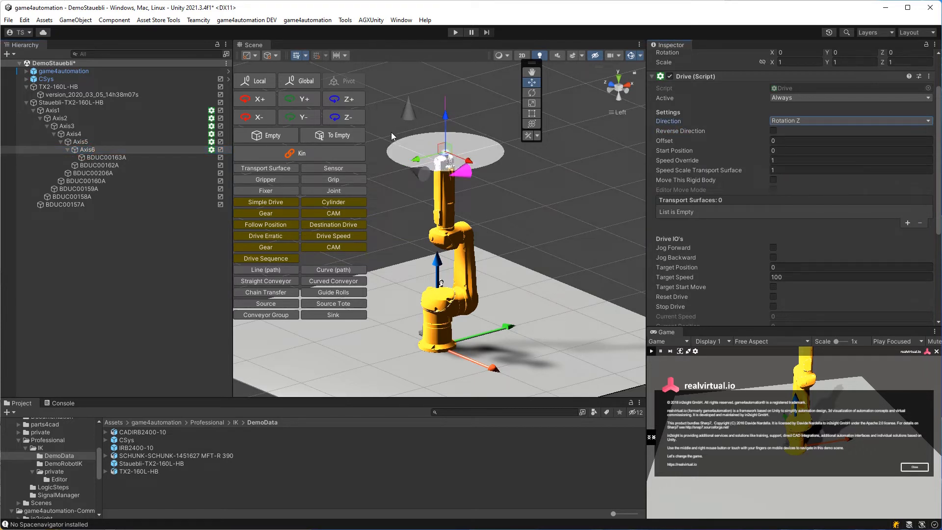
left_click(773, 130)
scroll(398, 243, "down", 2)
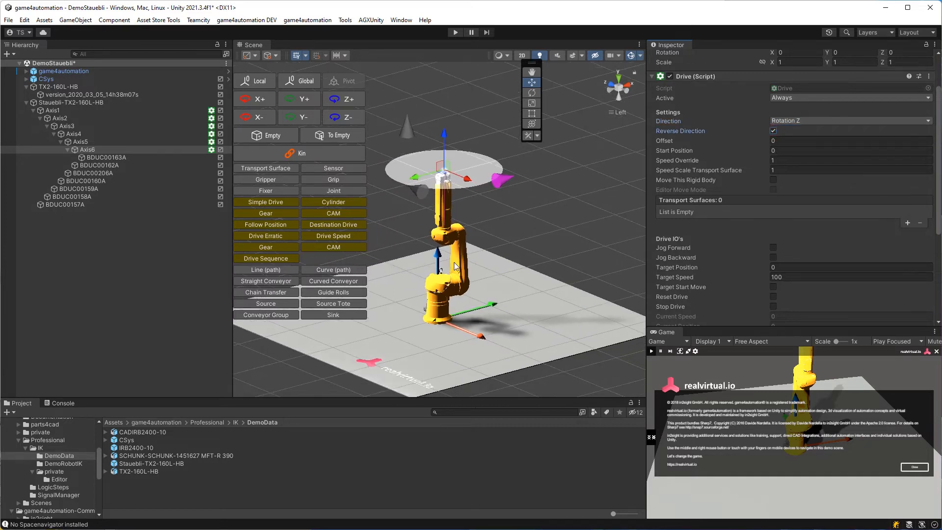
Check the Drive rotation directions of the robot's axes one after another, ending on Axis1
left_click(66, 110)
left_click(73, 126)
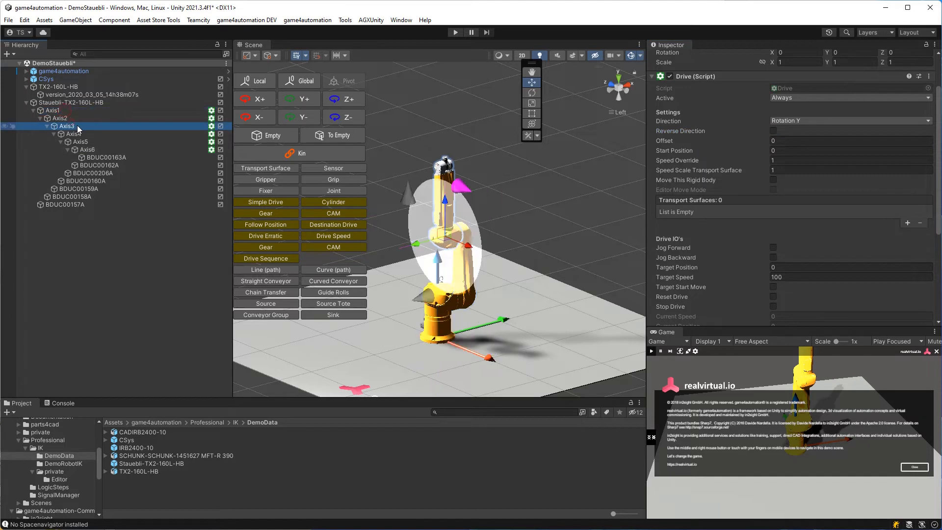
left_click(85, 133)
left_click(91, 141)
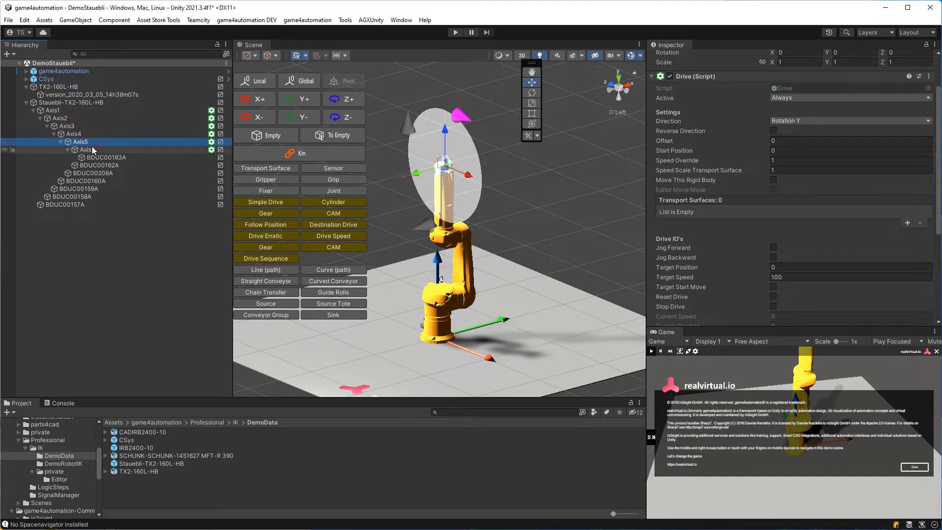
left_click(92, 146)
left_click(73, 109)
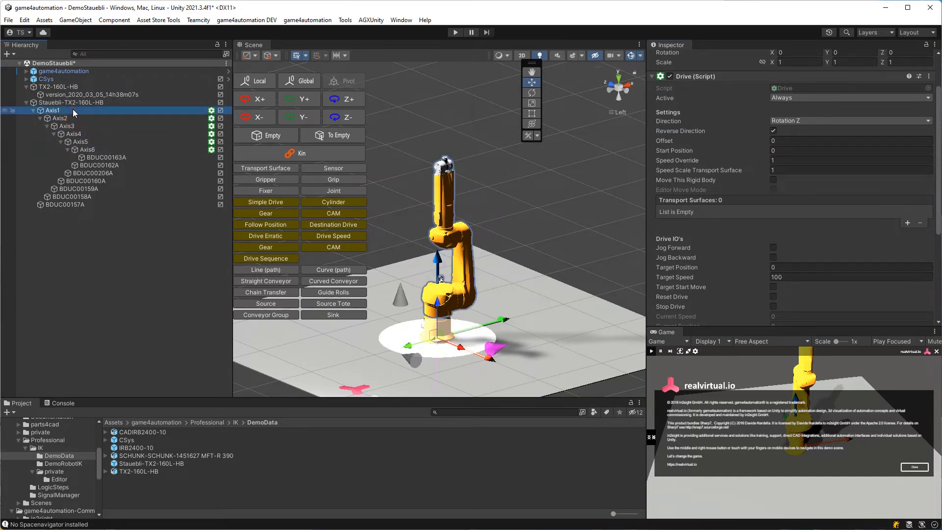
left_click(67, 126)
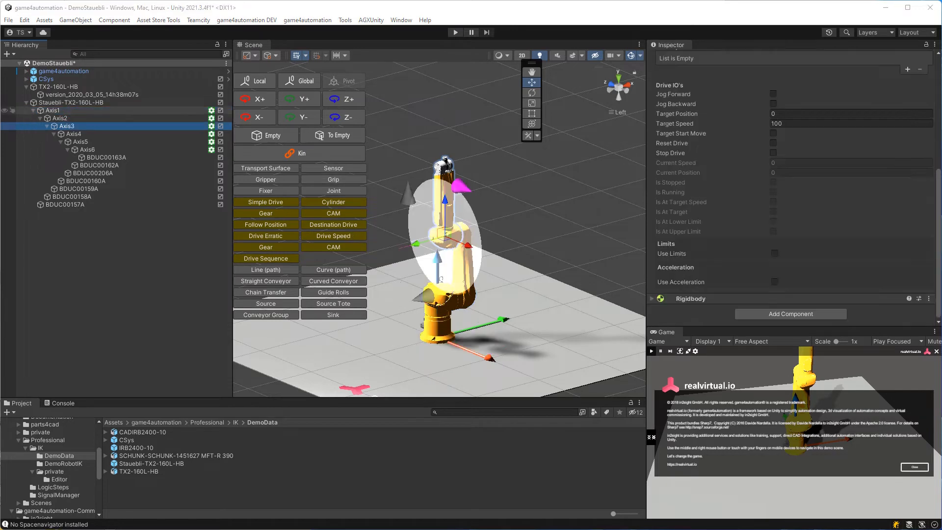
left_click(61, 111)
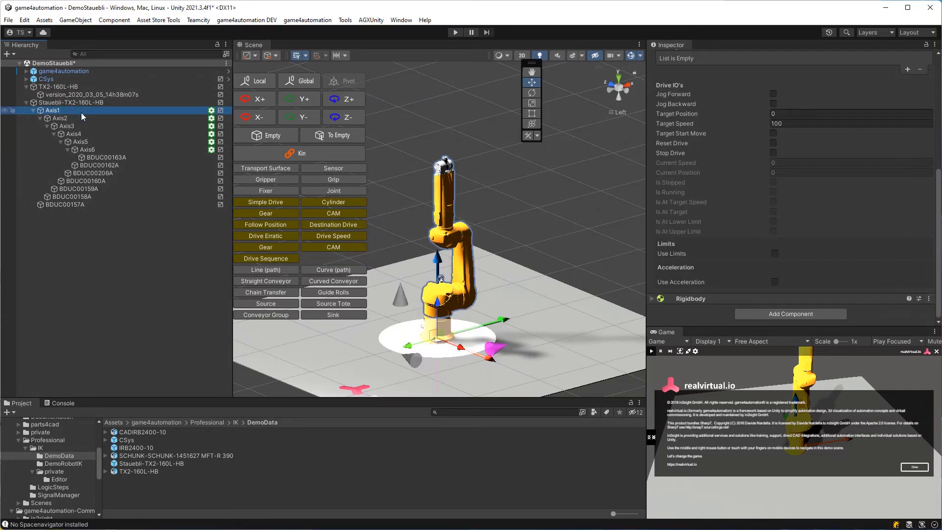
Switch to the TX2-140-160 datasheet in PDF-XChange Editor and read the TX2-160L's axis speeds and working ranges
scroll(856, 160, "up", 2)
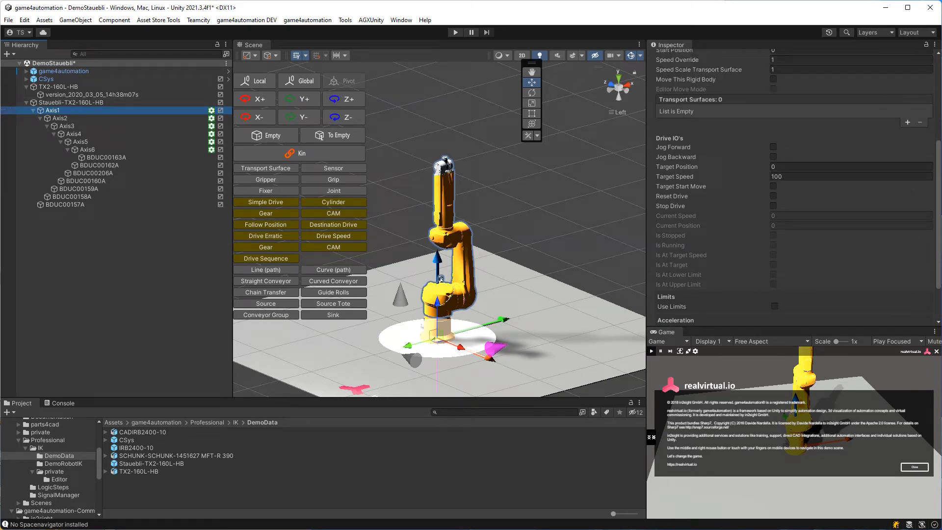
key("alt+Tab")
left_click_drag(645, 19, 639, 14)
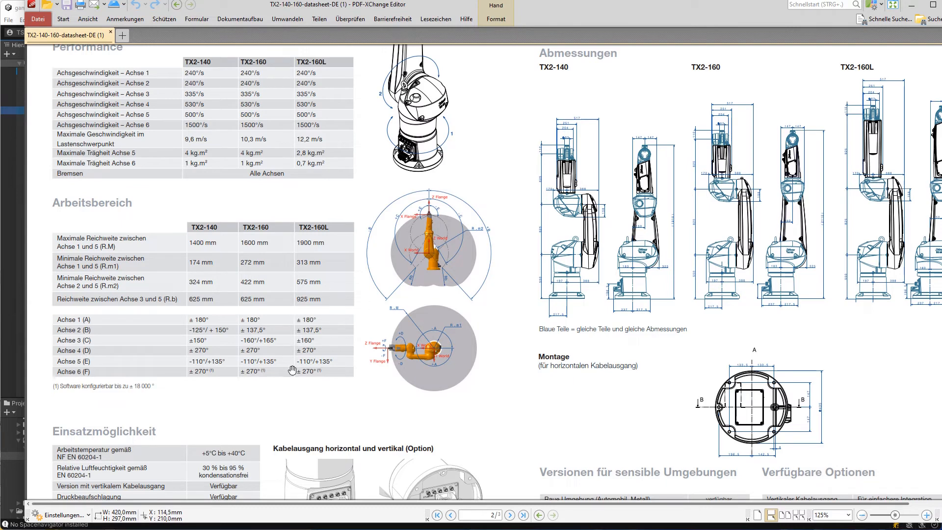
scroll(331, 143, "up", 1)
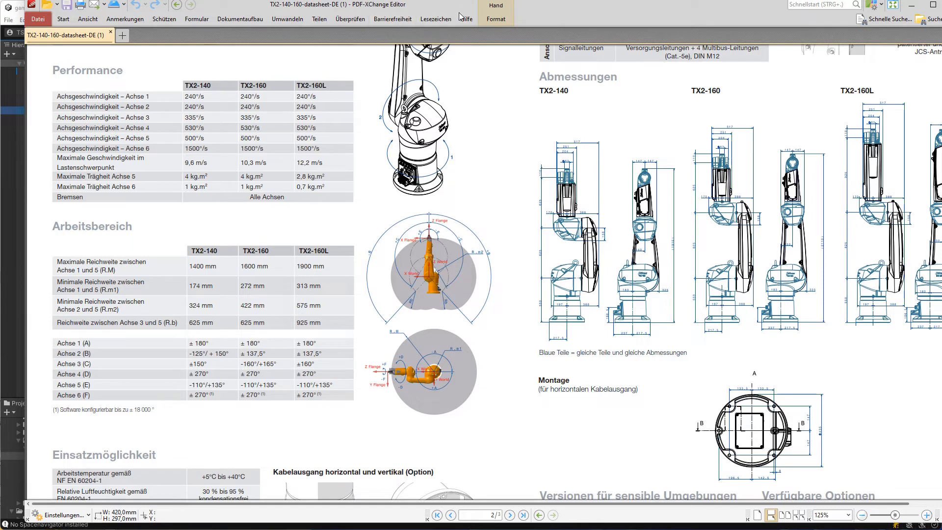
left_click_drag(430, 4, 941, 4)
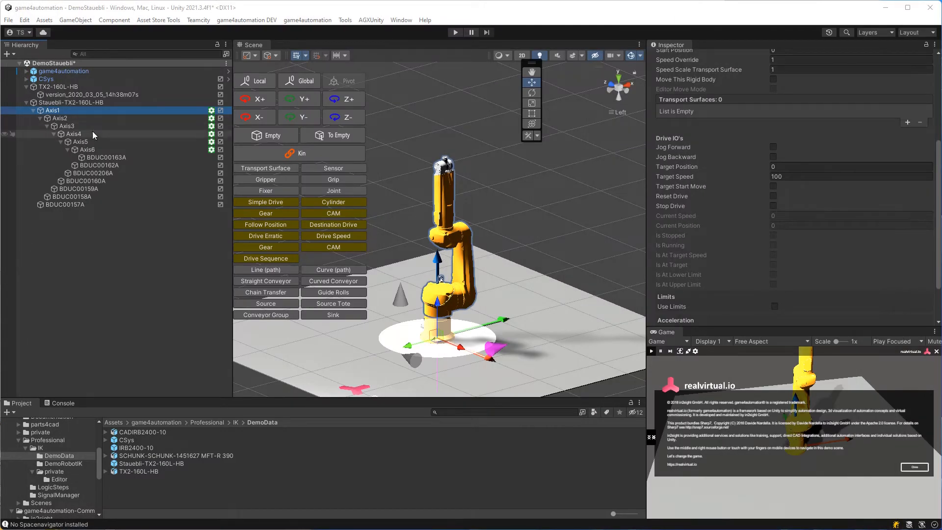
Enable limits and acceleration for the Drive of Axis1 in Unity and set the acceleration to 1000
scroll(755, 275, "down", 2)
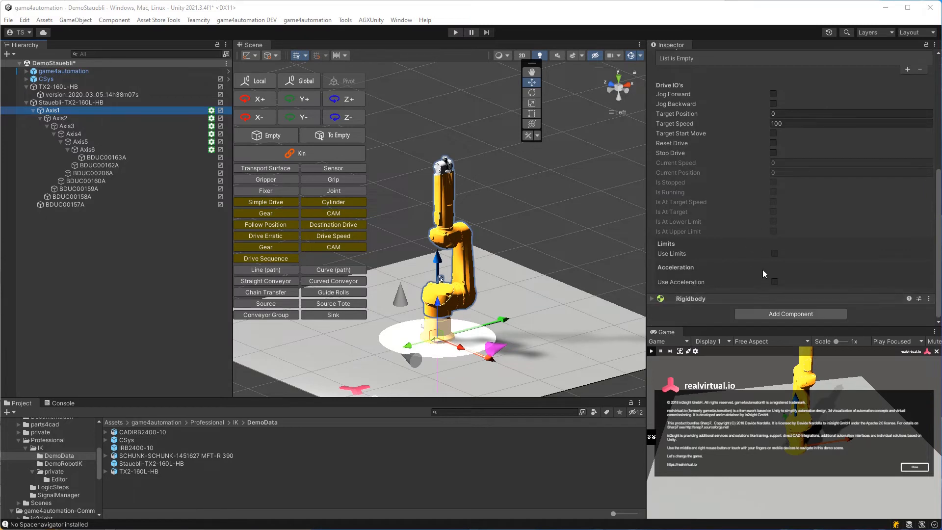
left_click(774, 254)
scroll(768, 254, "down", 2)
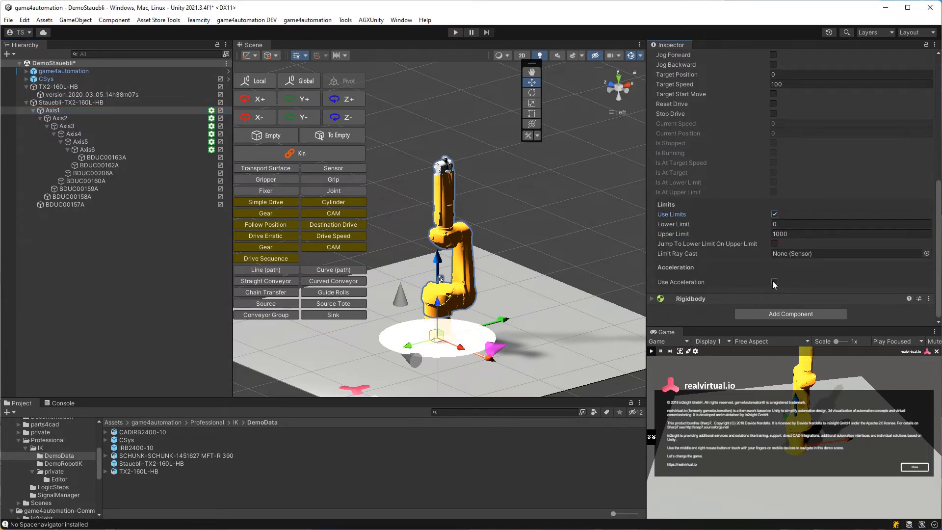
left_click(775, 284)
scroll(776, 277, "down", 1)
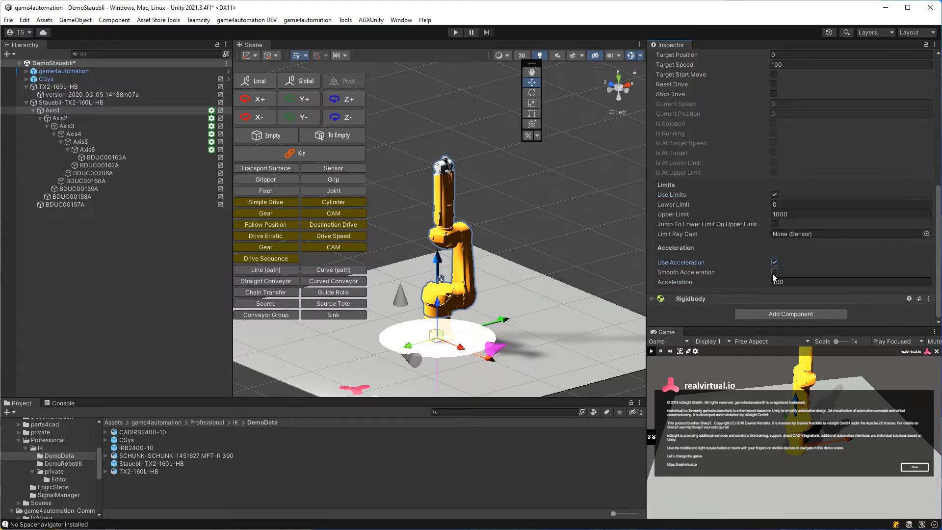
left_click(775, 281)
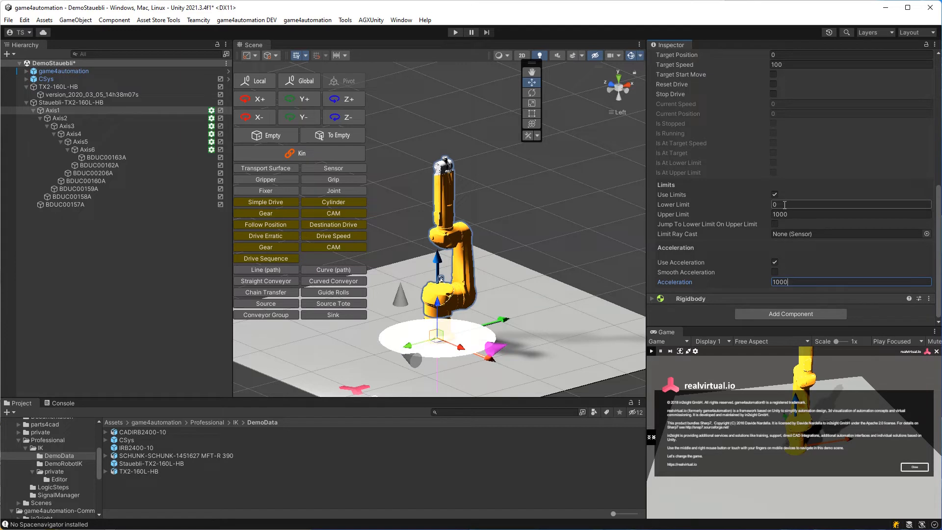
Set the Drive limits of Axis1 to -180 for the lower and 180 for the upper limit
left_click(785, 205)
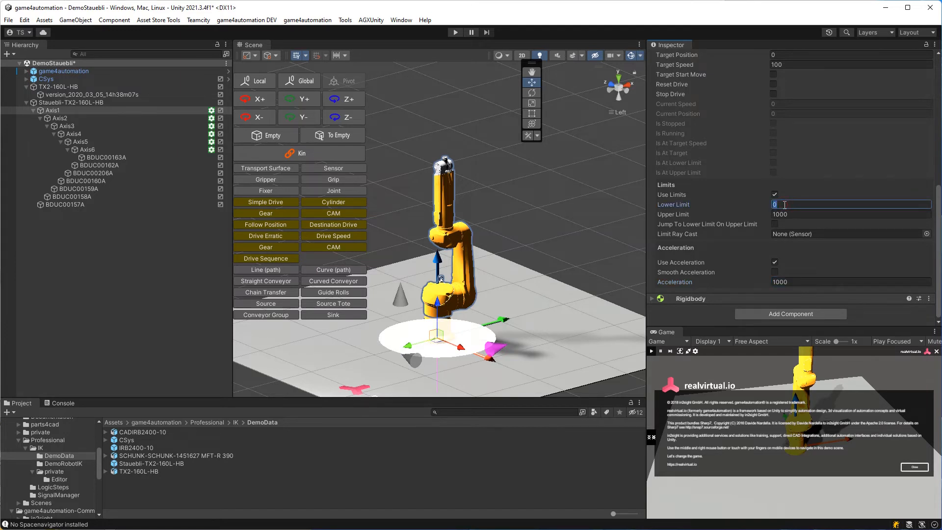
key("Tab")
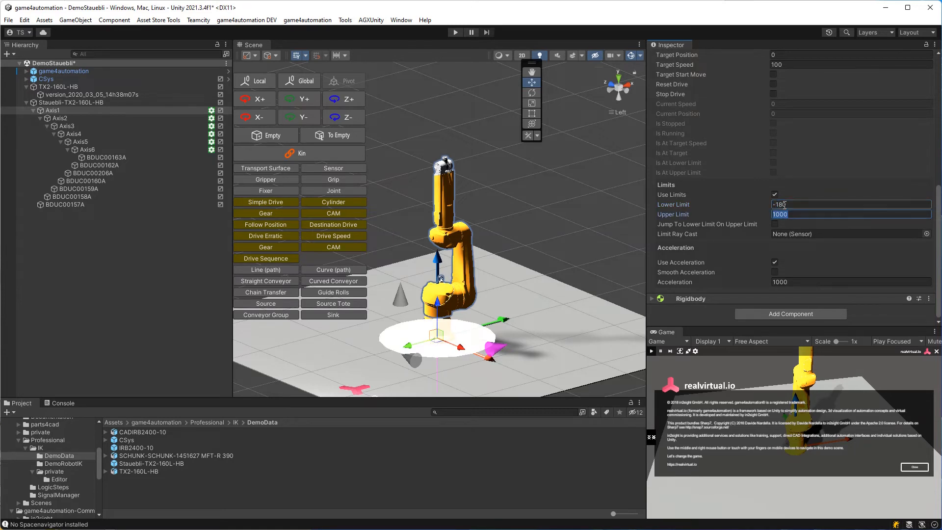
type("18")
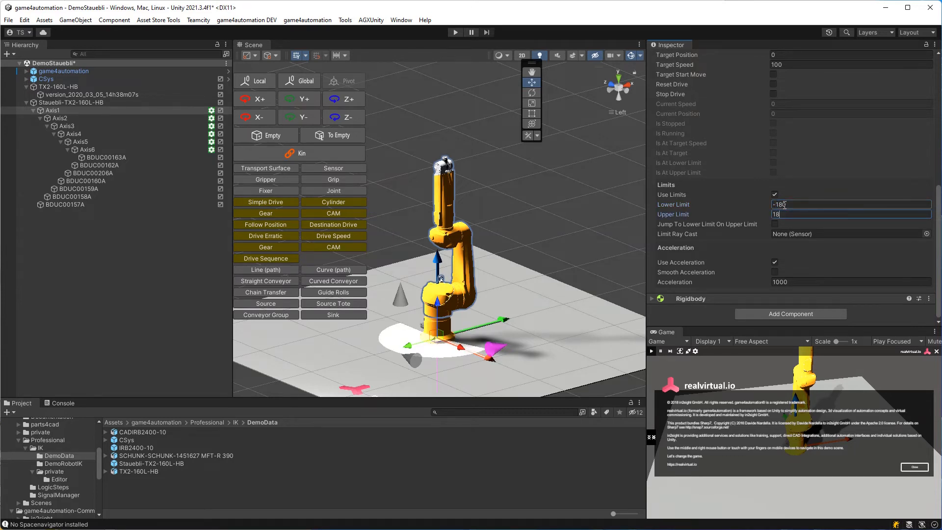
type("0")
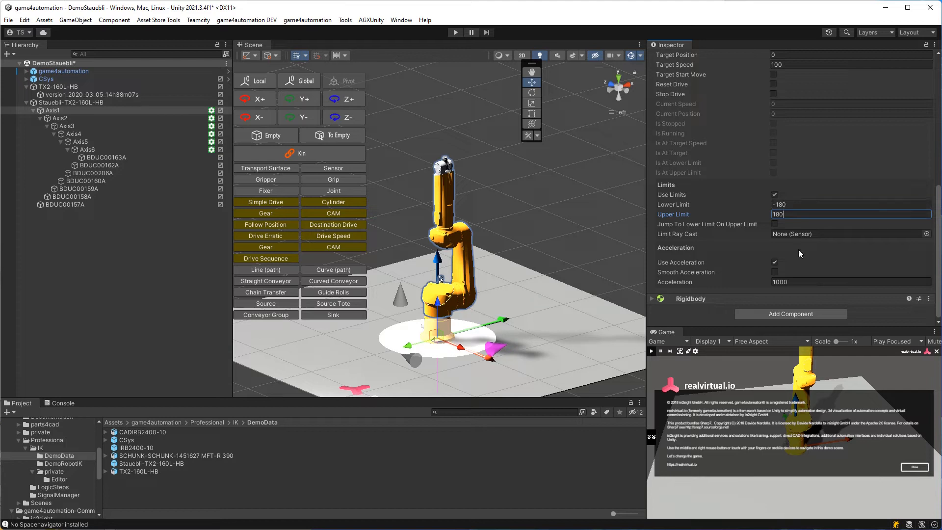
Set the target speed of the Axis1 Drive to 240
scroll(781, 88, "up", 2)
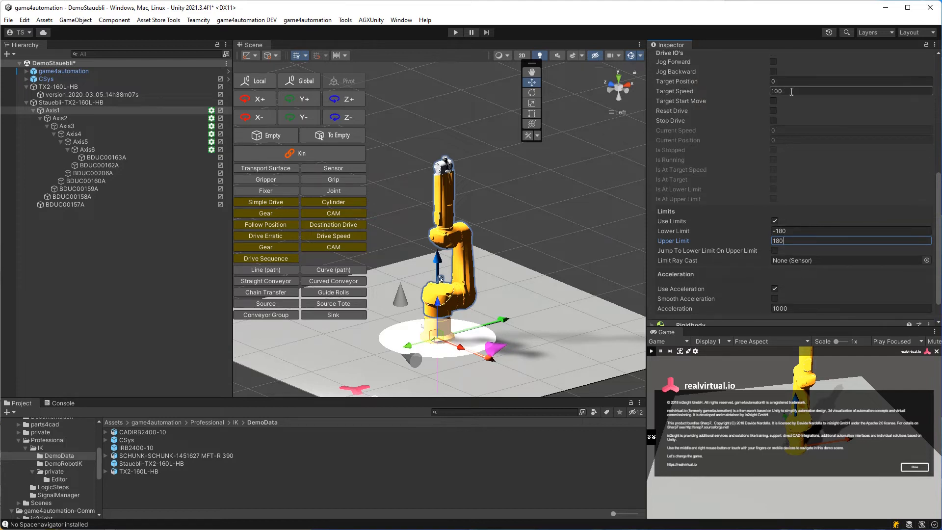
left_click(792, 91)
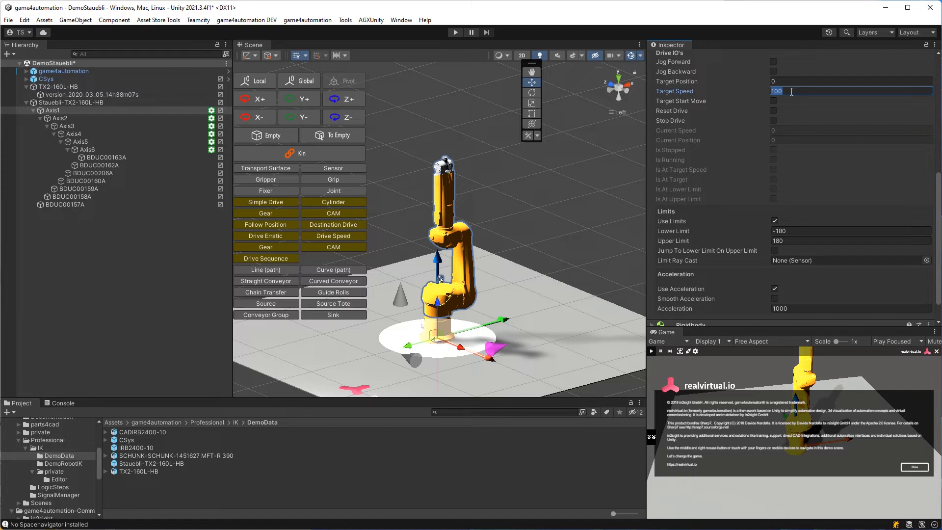
type("240")
Go through Axis2 to Axis6 to see which Drives still need speed, limits and acceleration
left_click(60, 118)
left_click(68, 126)
left_click(74, 134)
left_click(82, 142)
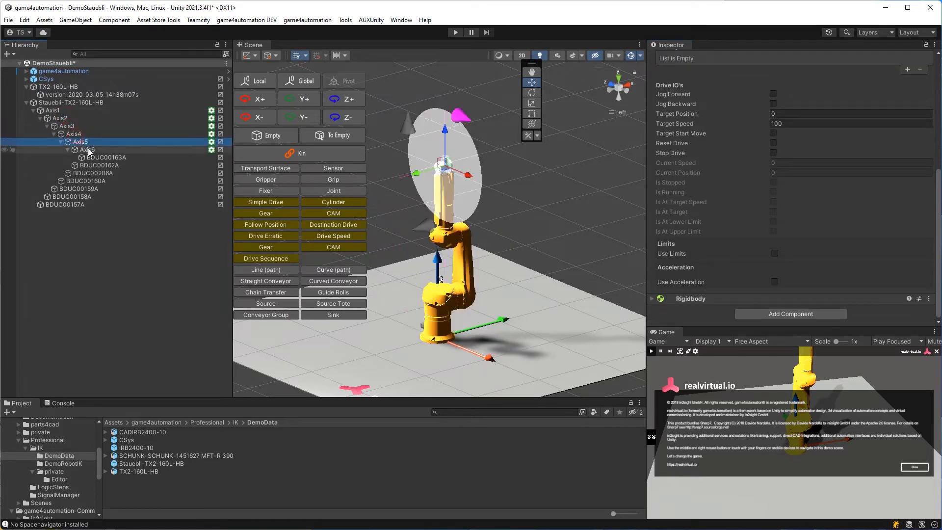
left_click(89, 149)
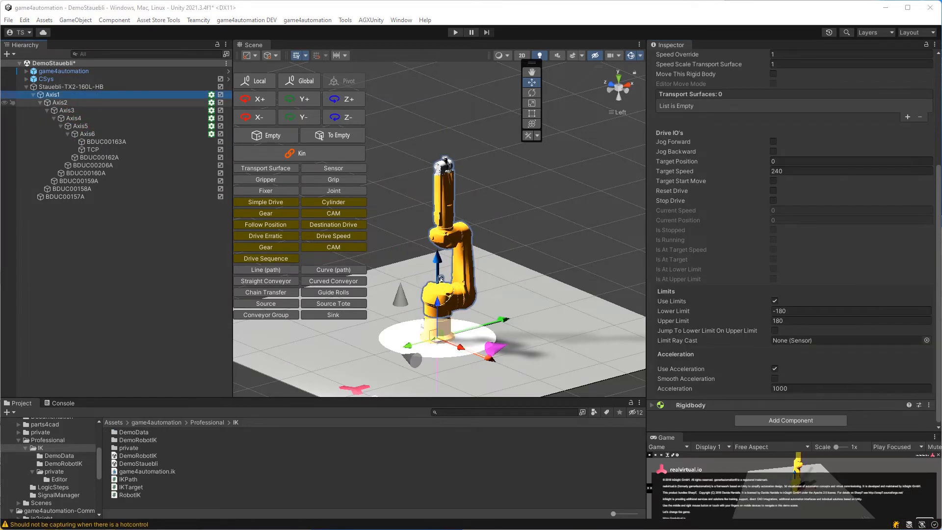
Review the target speed, lower and upper limits, and acceleration in the Drives of all six axes
left_click(77, 101)
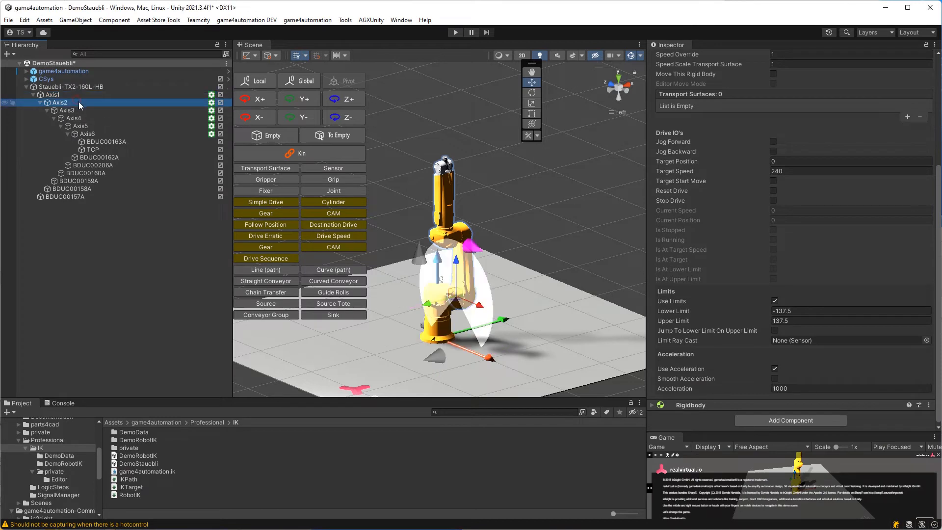
left_click(87, 112)
left_click(90, 117)
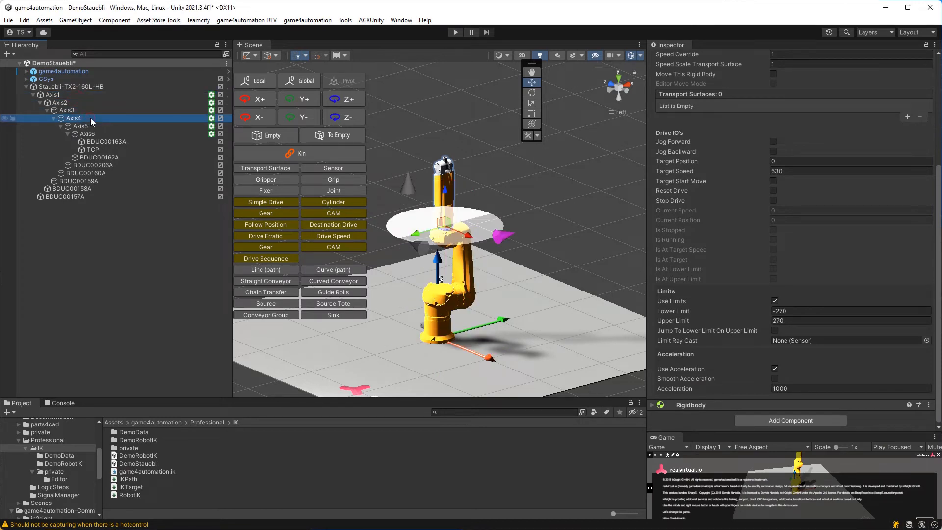
left_click(80, 126)
left_click(88, 134)
left_click(80, 126)
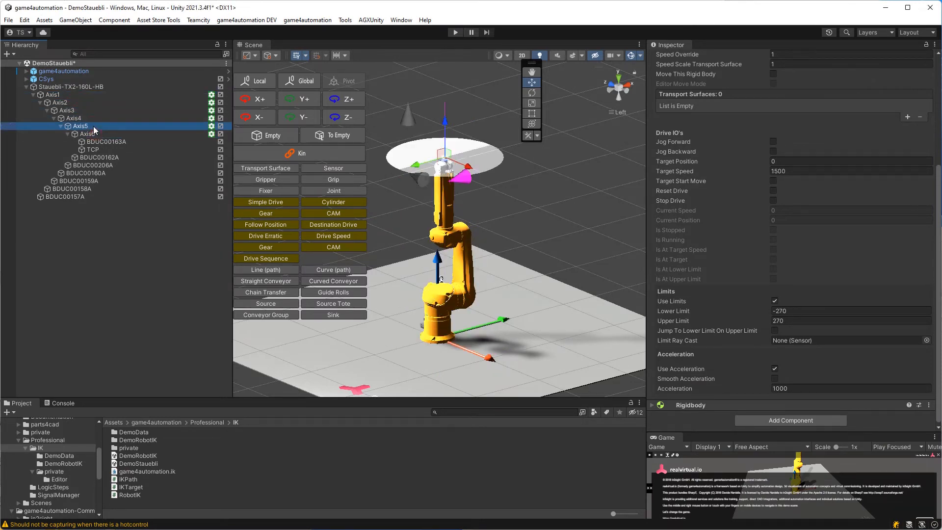
left_click(74, 118)
left_click(86, 109)
left_click(82, 101)
left_click(81, 92)
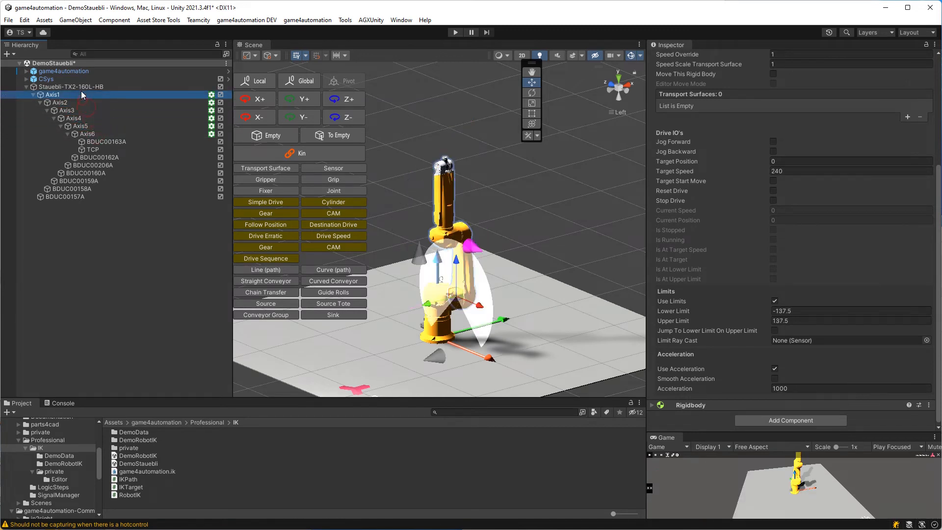
left_click(82, 102)
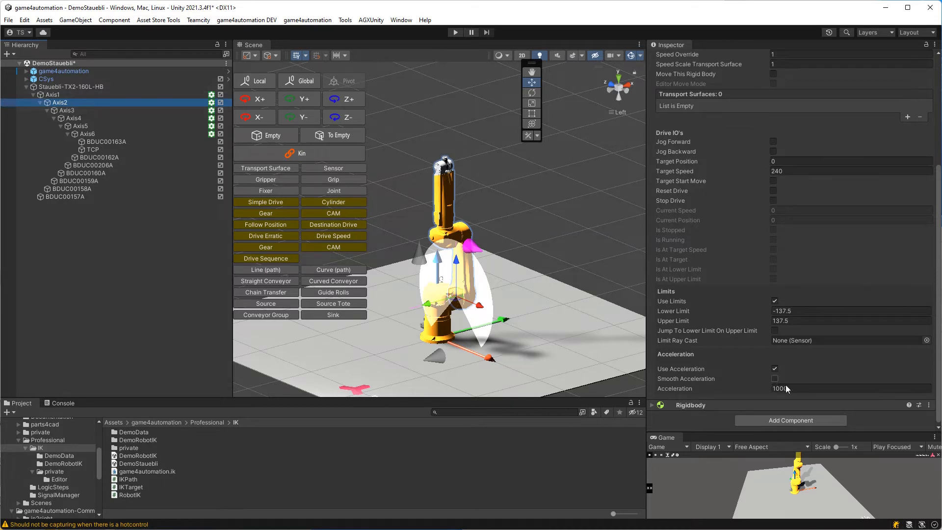
left_click(99, 111)
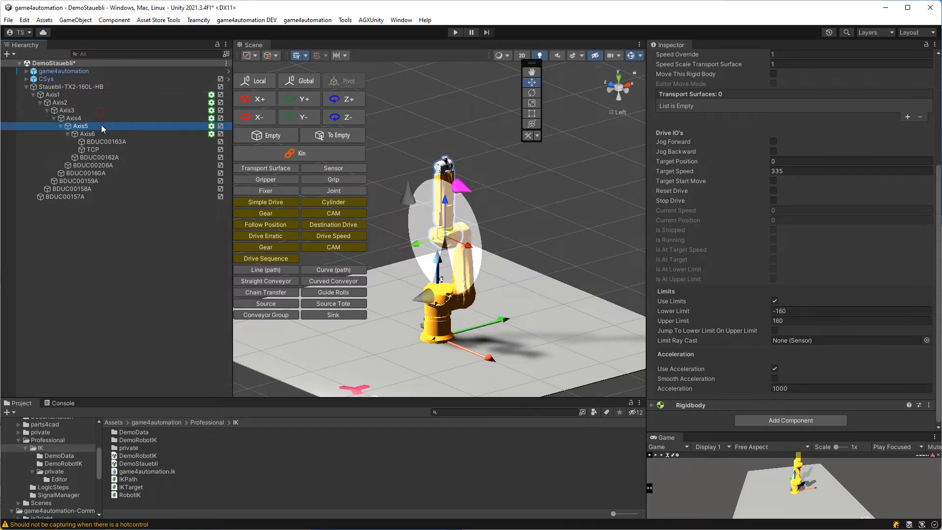
left_click(101, 126)
left_click(101, 134)
left_click(89, 119)
left_click(86, 111)
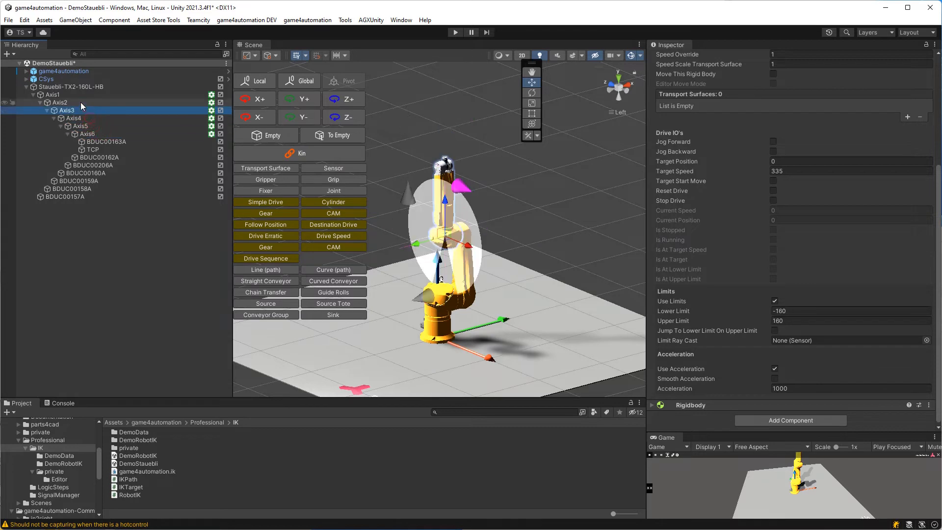
left_click(80, 102)
left_click(80, 95)
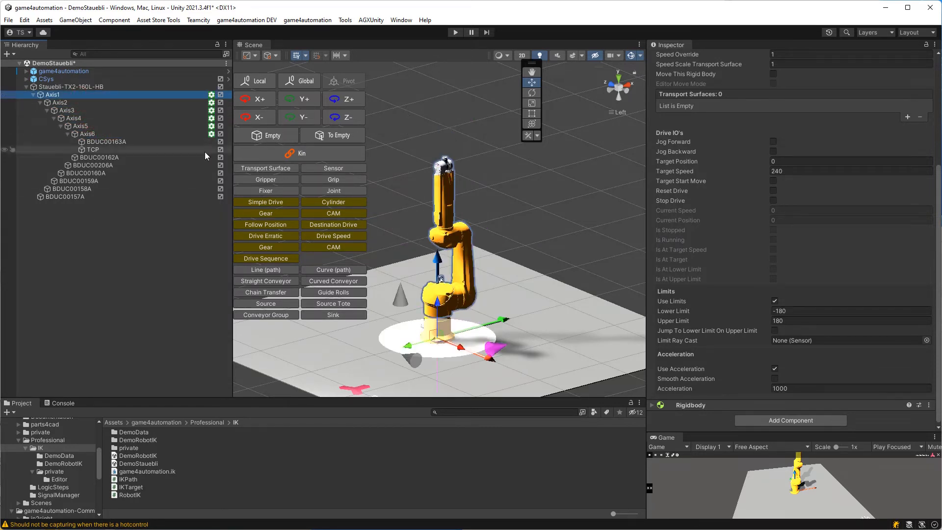
Add the RobotIK component to the Staeubli-TX2-160L-HB root object
left_click_drag(484, 282, 513, 310, "alt")
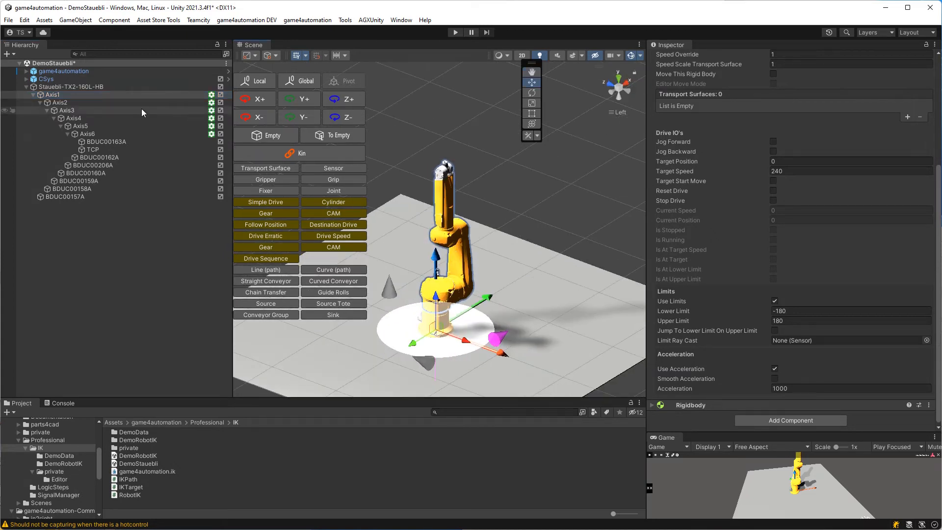
left_click(71, 86)
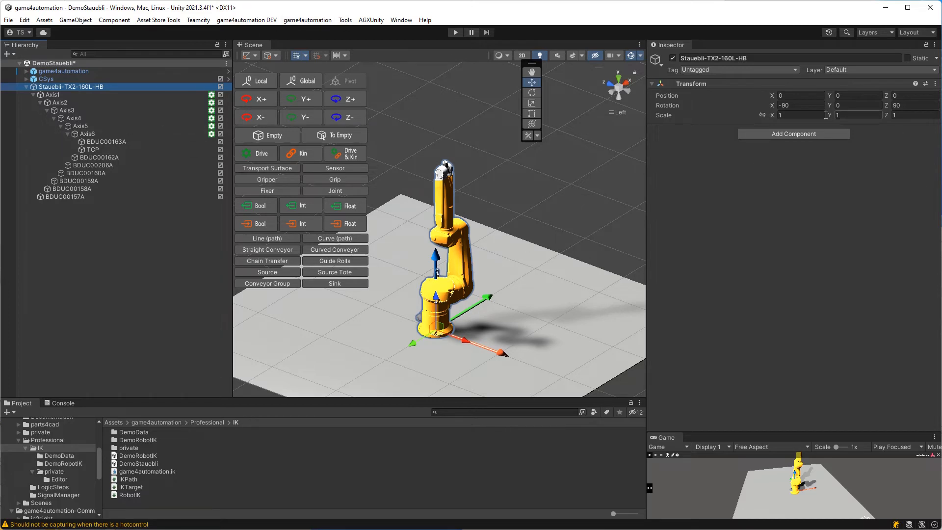
left_click(306, 20)
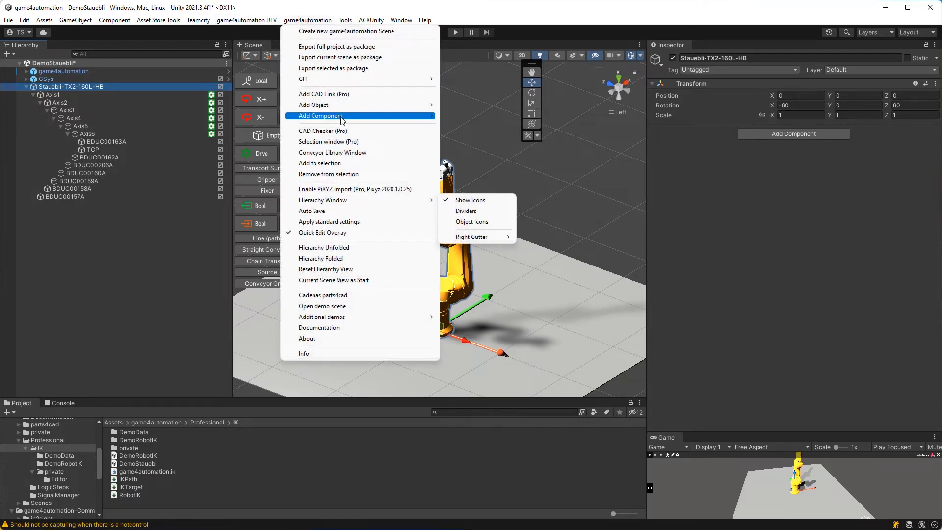
mouse_move(342, 118)
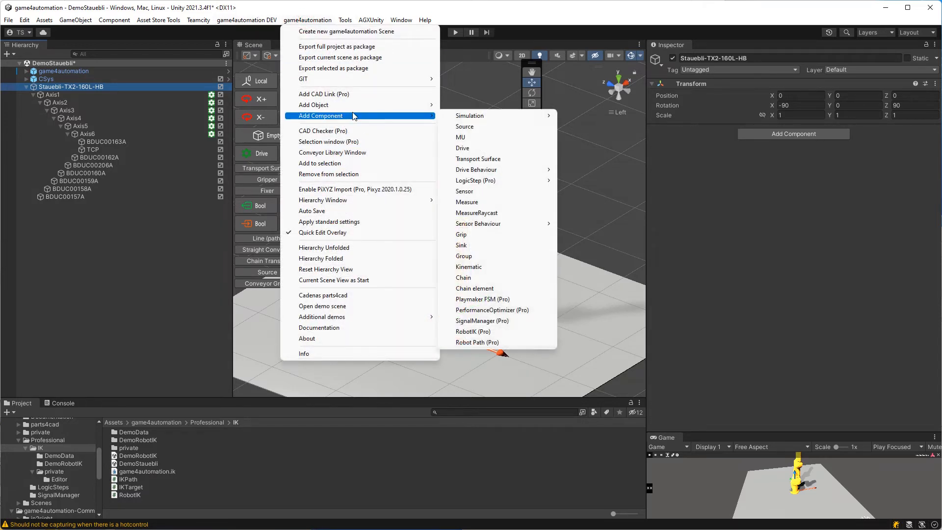
left_click(474, 331)
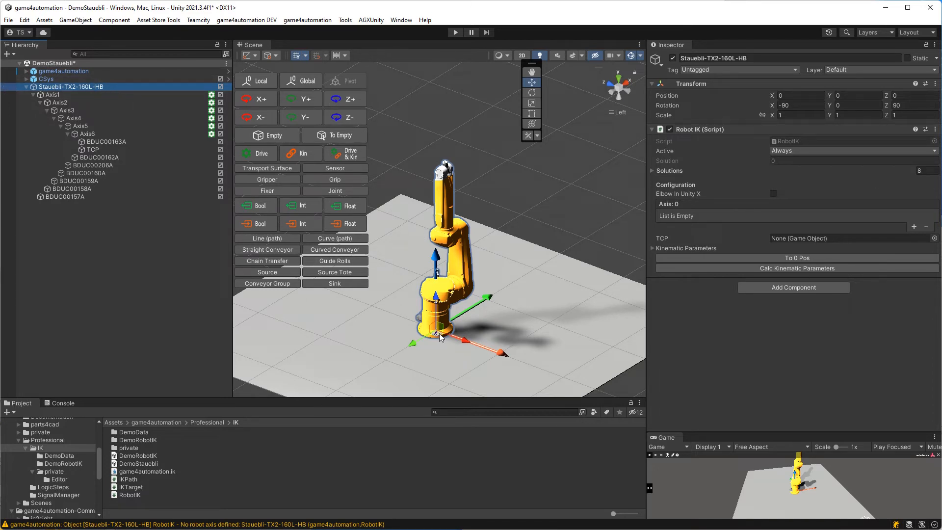
Add seven empty entries to the Axis list of the Robot IK component
left_click(913, 227)
left_click(914, 238)
left_click(914, 240)
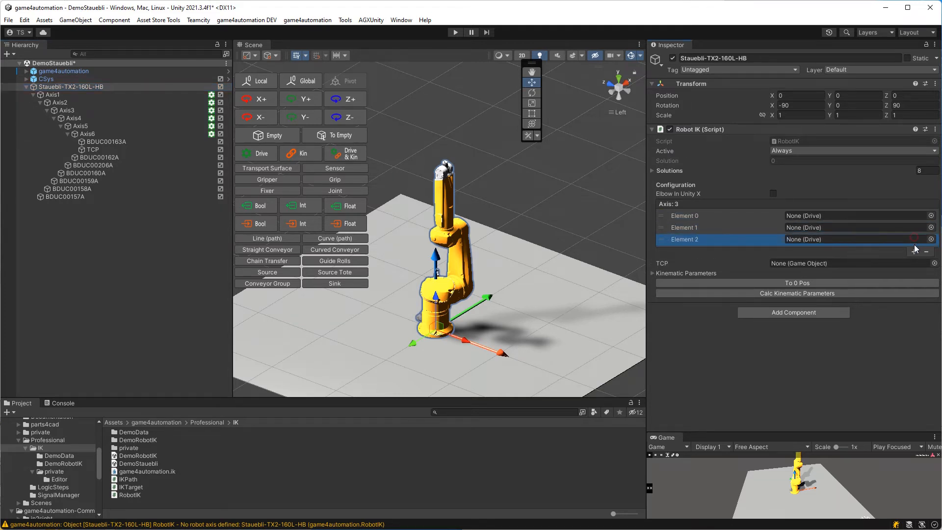
left_click(914, 251)
left_click(915, 263)
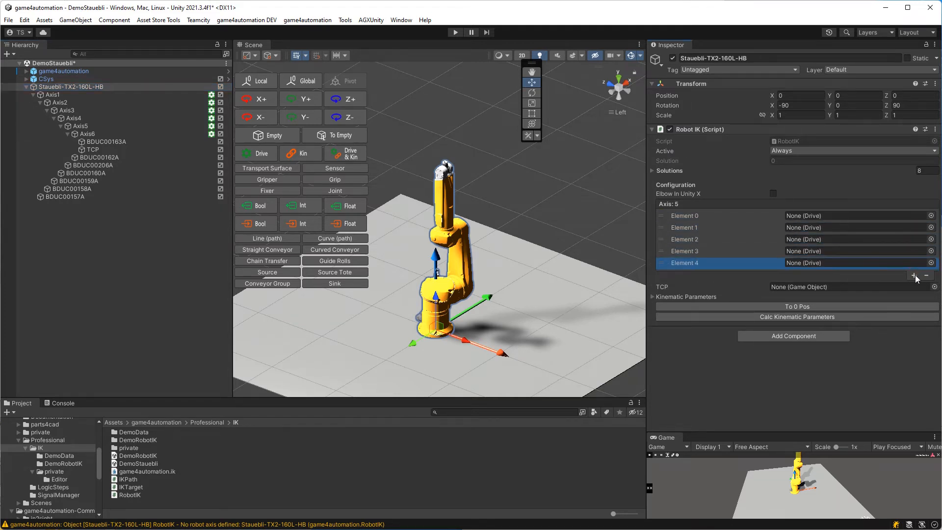
left_click(914, 274)
left_click(914, 287)
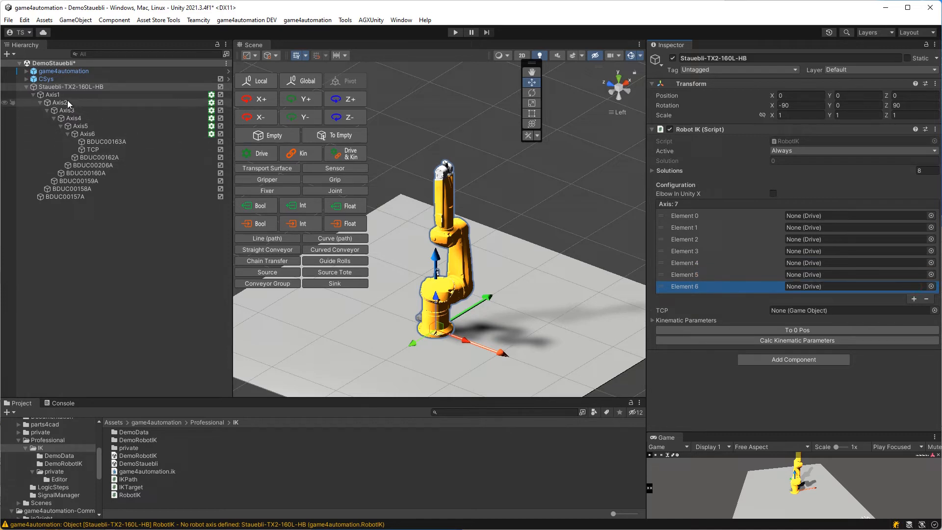
Assign the Drives of Axis1 to Axis6 in order to the Axis list and remove the surplus empty entry
left_click_drag(52, 95, 881, 216)
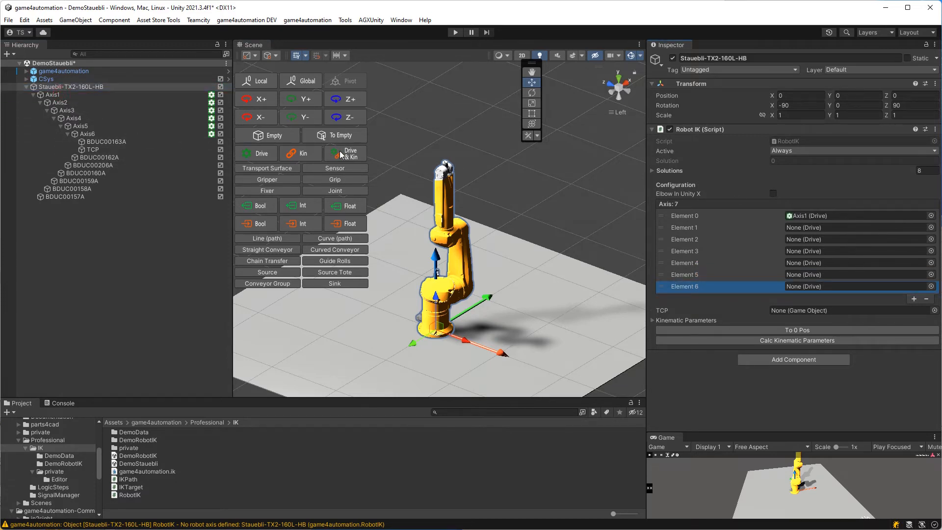
left_click_drag(694, 205, 842, 229)
left_click_drag(66, 110, 834, 240)
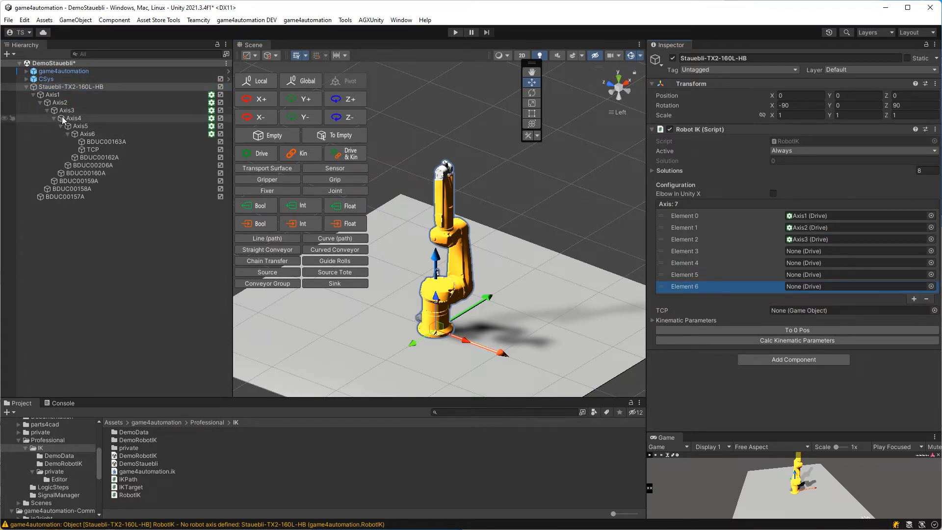
left_click_drag(74, 119, 825, 267)
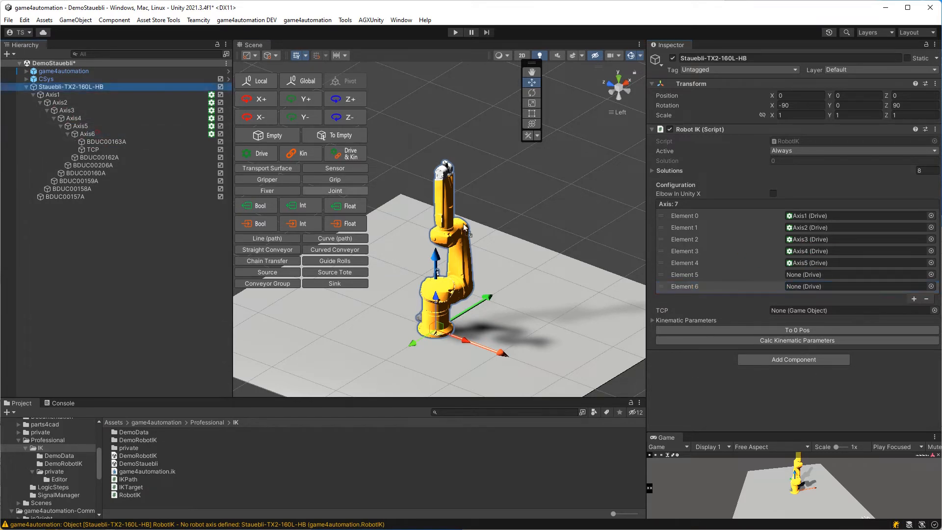
left_click_drag(465, 226, 850, 275)
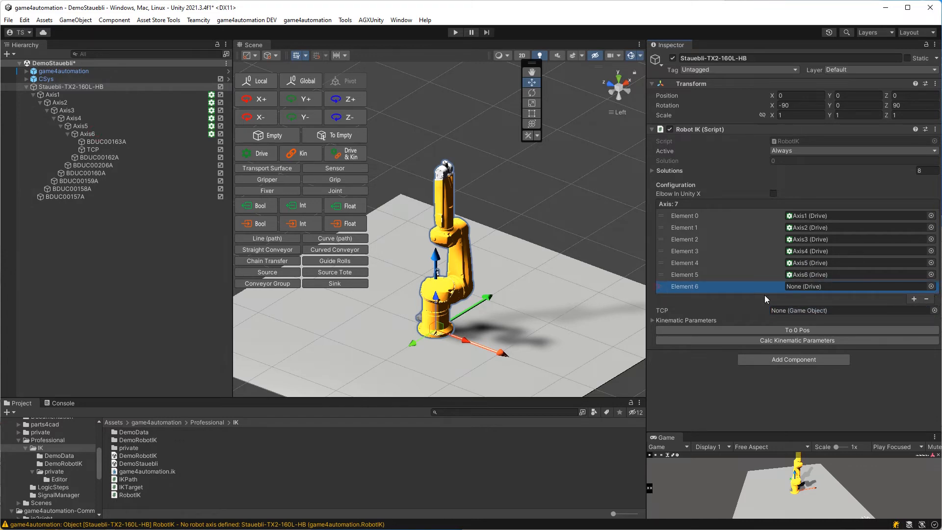
left_click(927, 300)
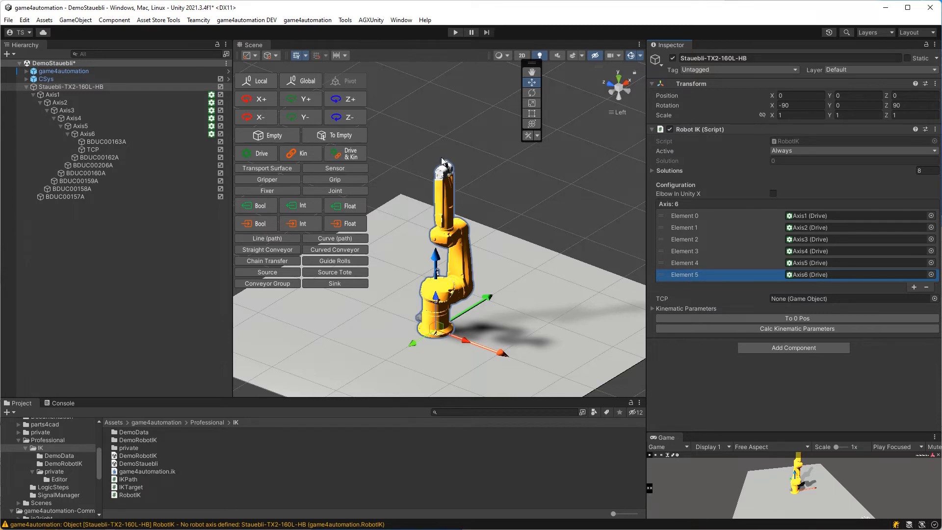
Assign the TCP object under Axis6 as the Robot IK's TCP and review the kinematic parameters
left_click(773, 193)
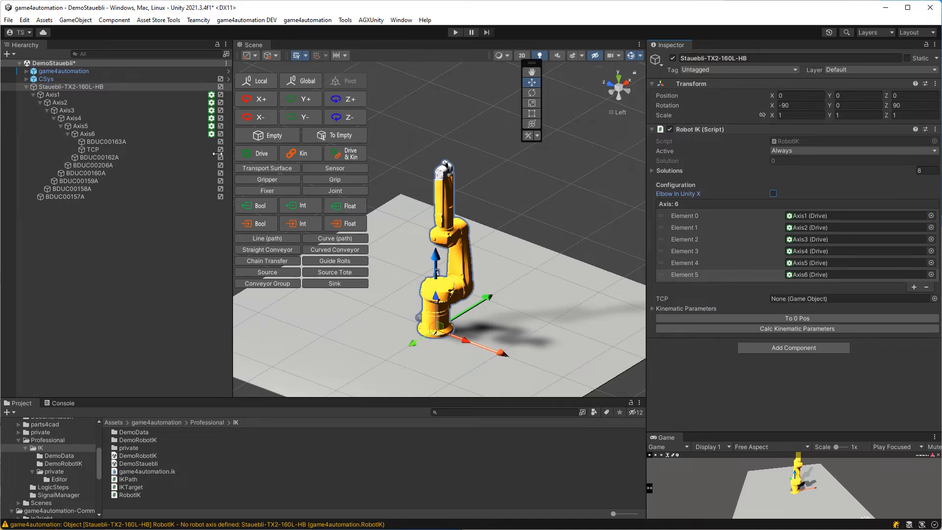
left_click(96, 150)
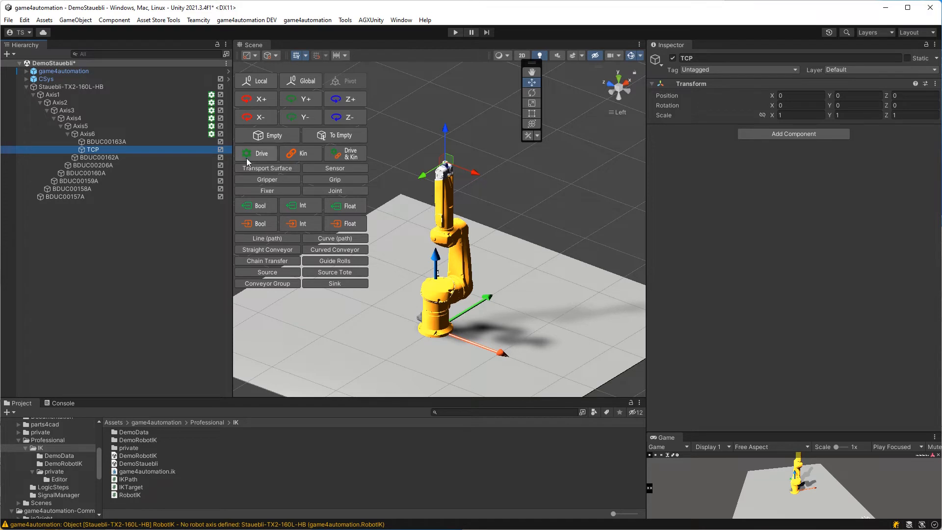
left_click(82, 91)
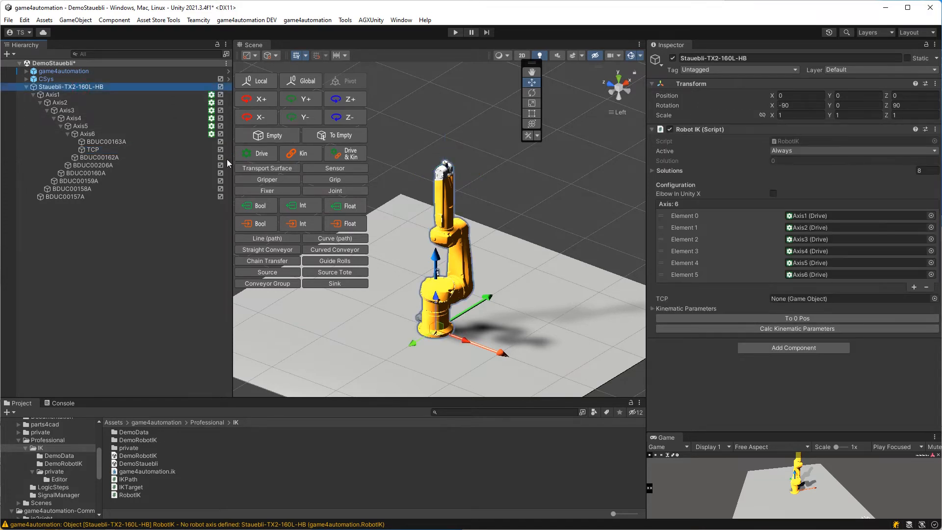
left_click_drag(92, 150, 810, 301)
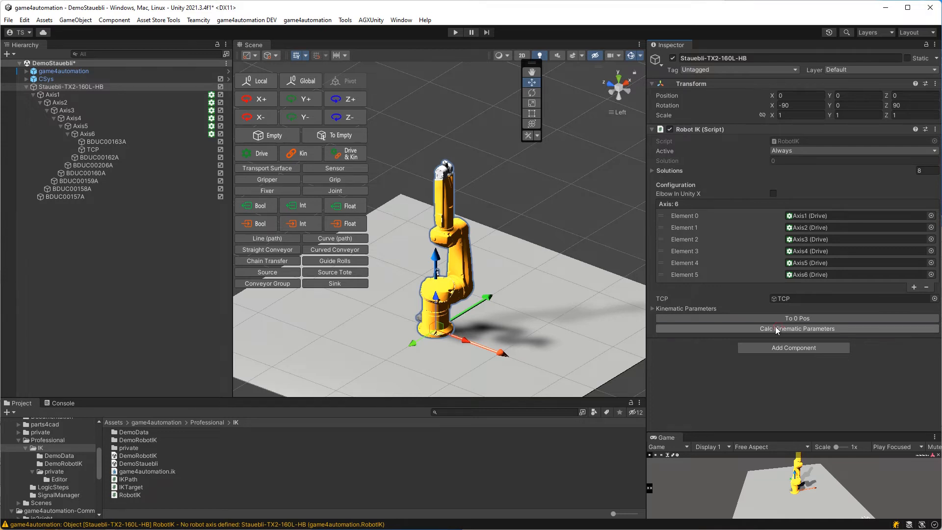
left_click(653, 309)
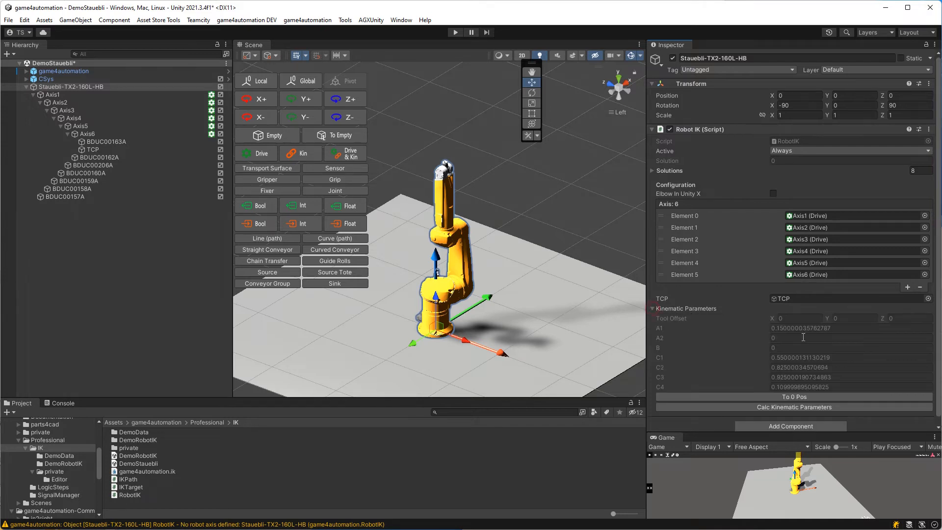
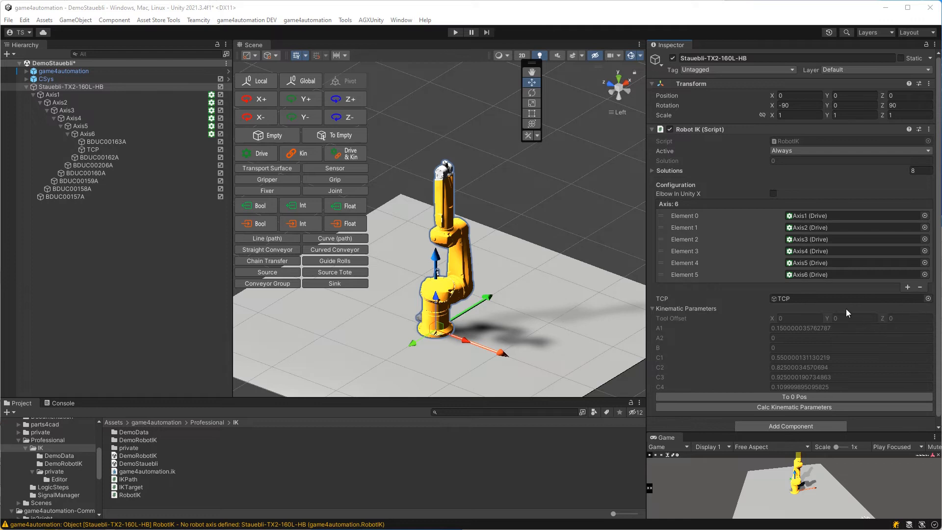
left_click(87, 133)
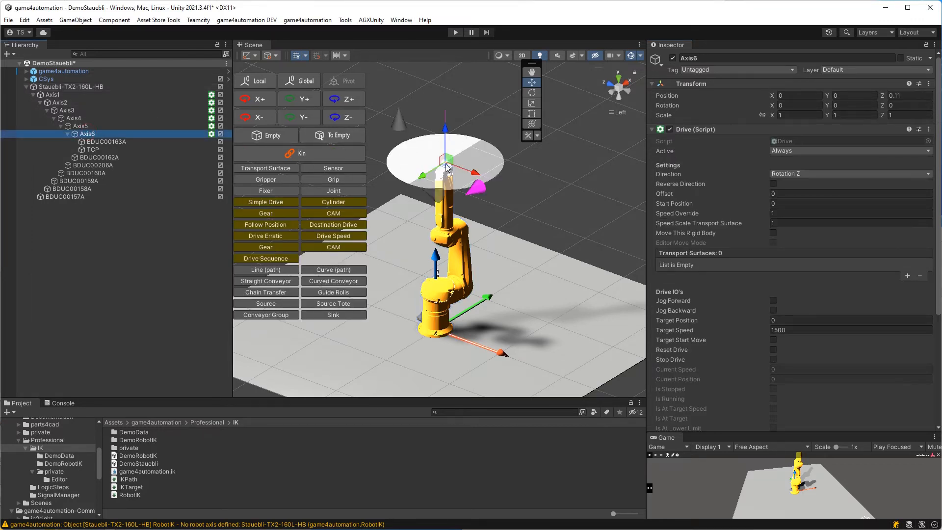
Create an empty child object under the Staeubli-TX2-160L-HB robot and name it Path
left_click(60, 89)
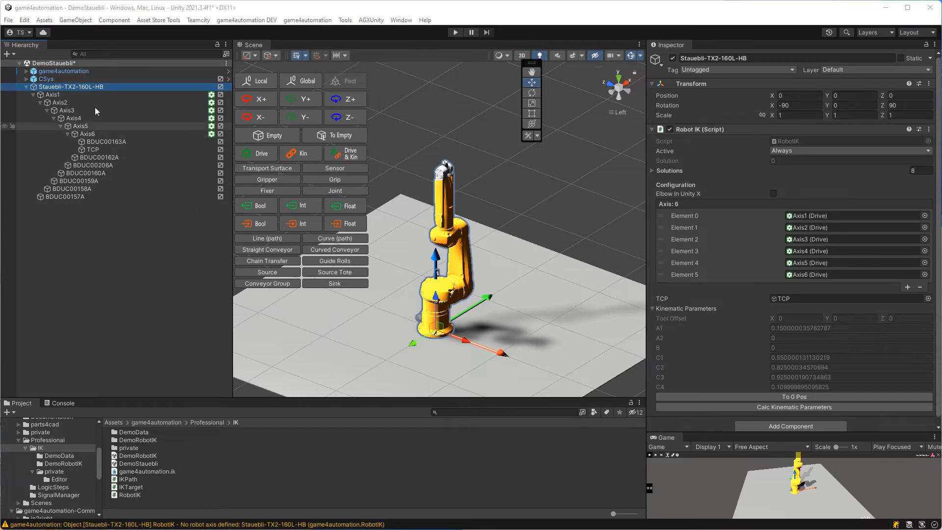
scroll(450, 277, "down", 1)
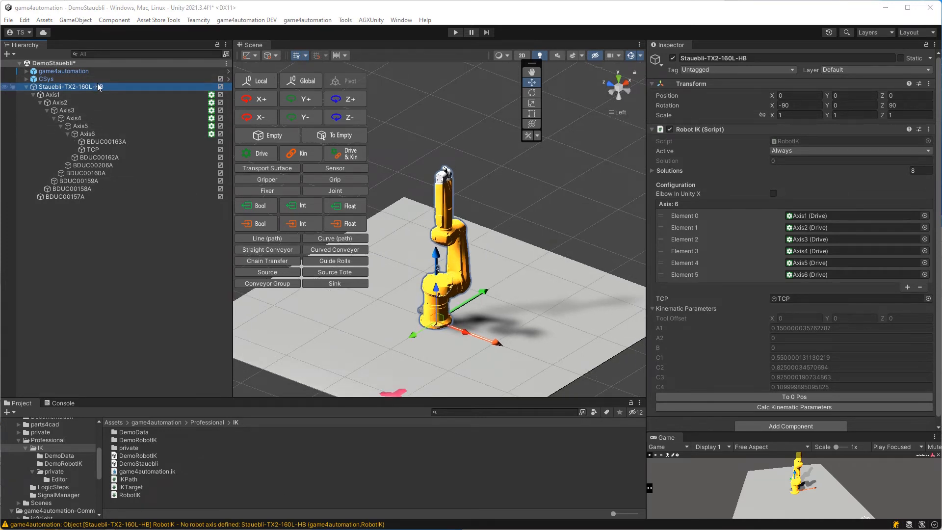
left_click(265, 135)
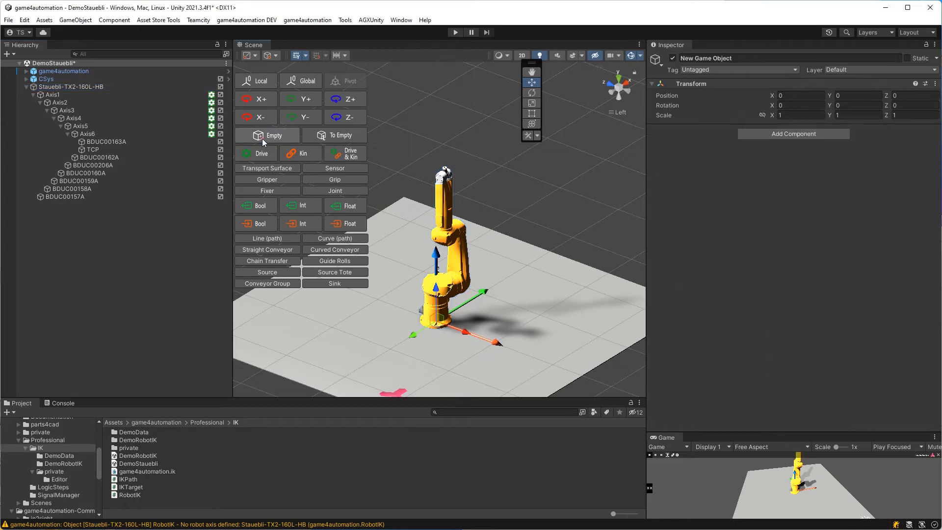
left_click(78, 207)
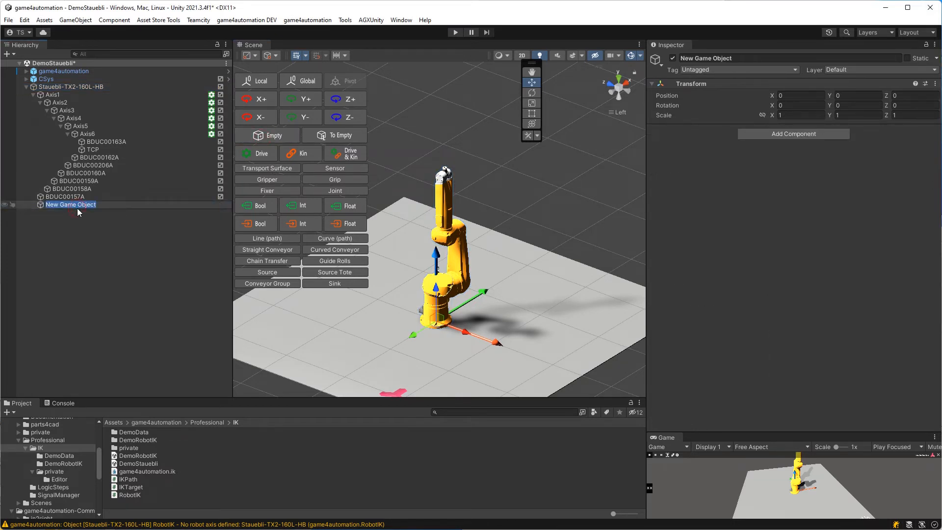
type("Path")
key("Return")
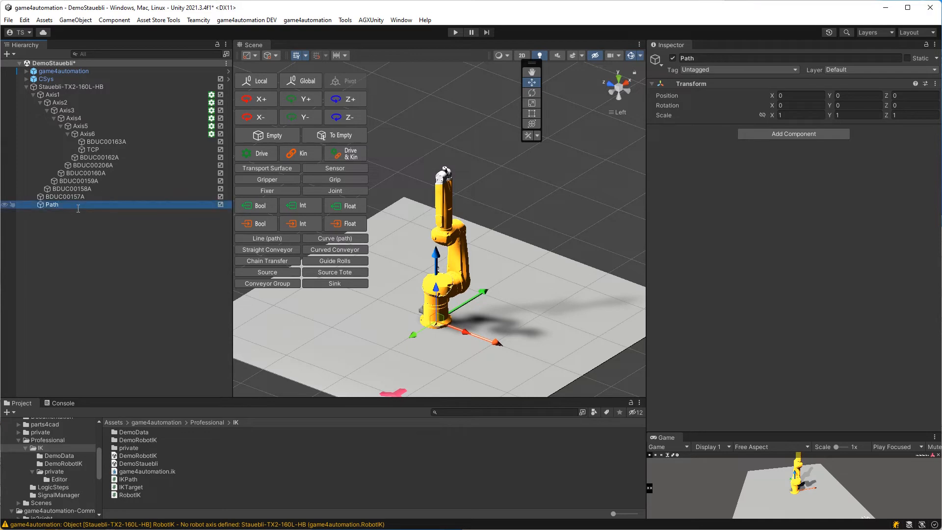
Add the Robot Path component to the Path object
left_click(308, 20)
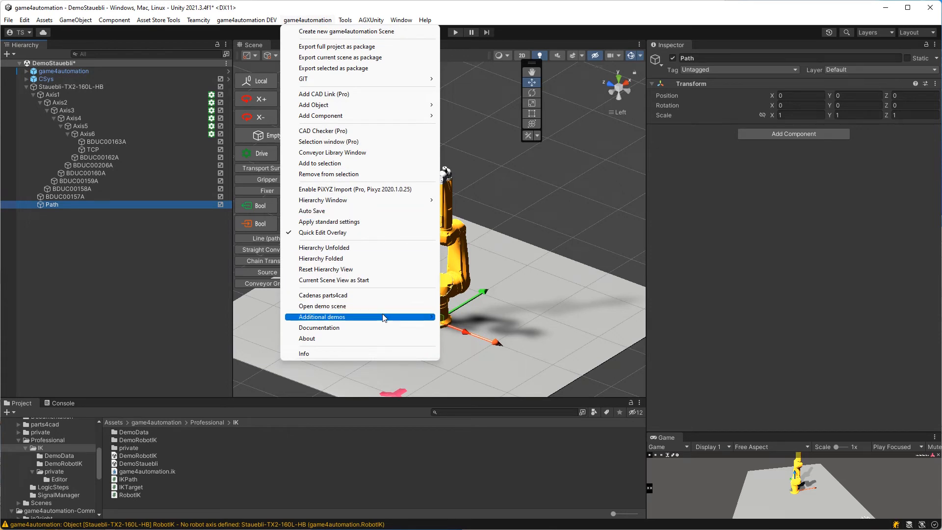
mouse_move(357, 120)
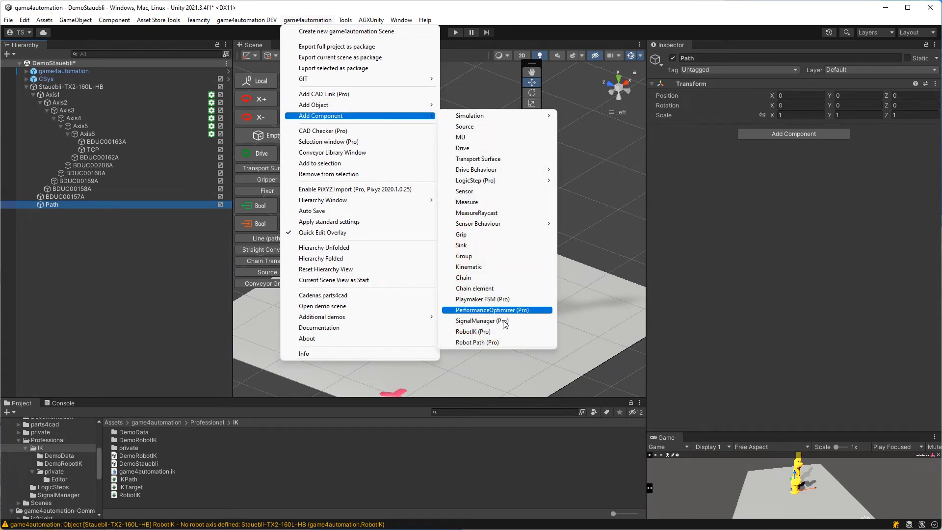
left_click(514, 343)
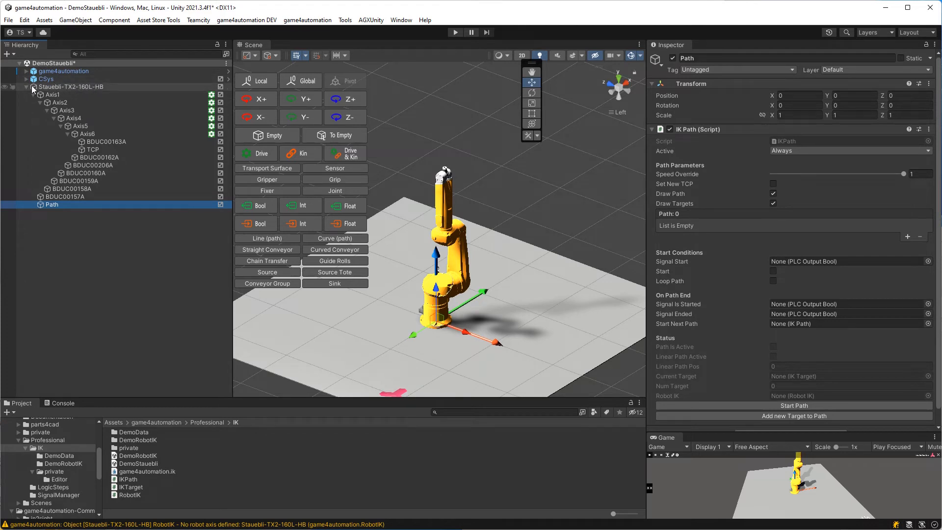
Review the Path object's IK Path settings and add a new target to the path
left_click(79, 88)
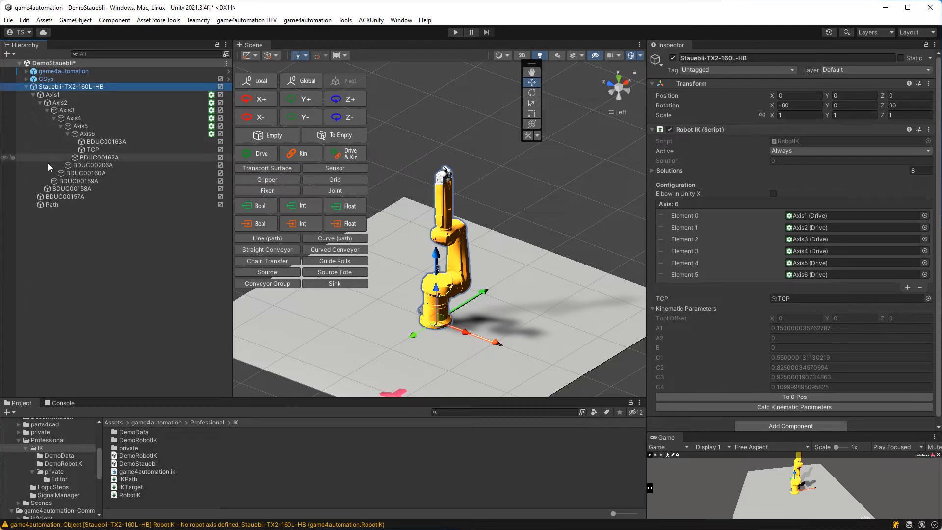
left_click(63, 204)
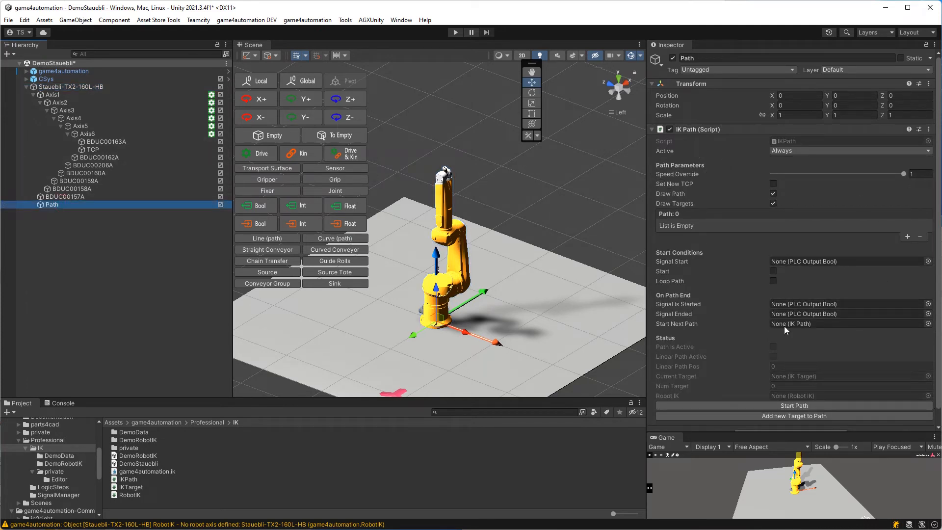
scroll(814, 183, "down", 1)
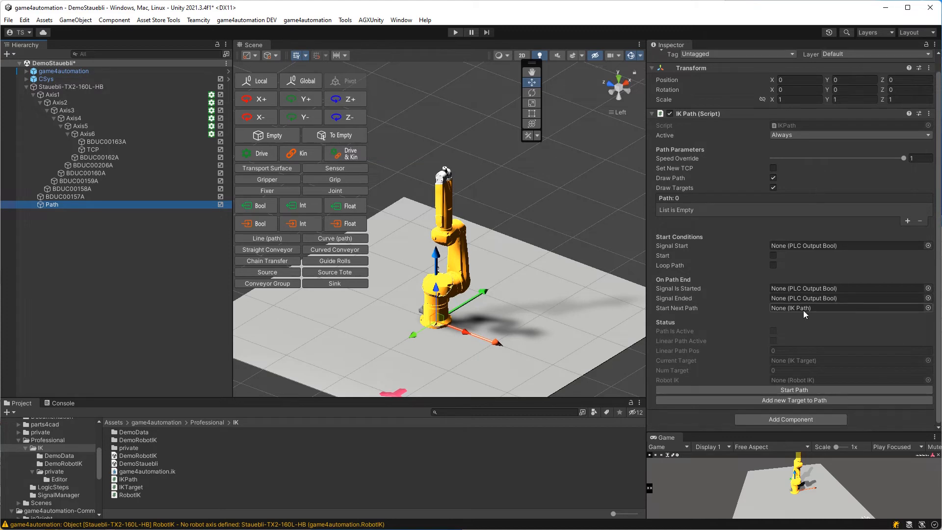
scroll(797, 365, "up", 1)
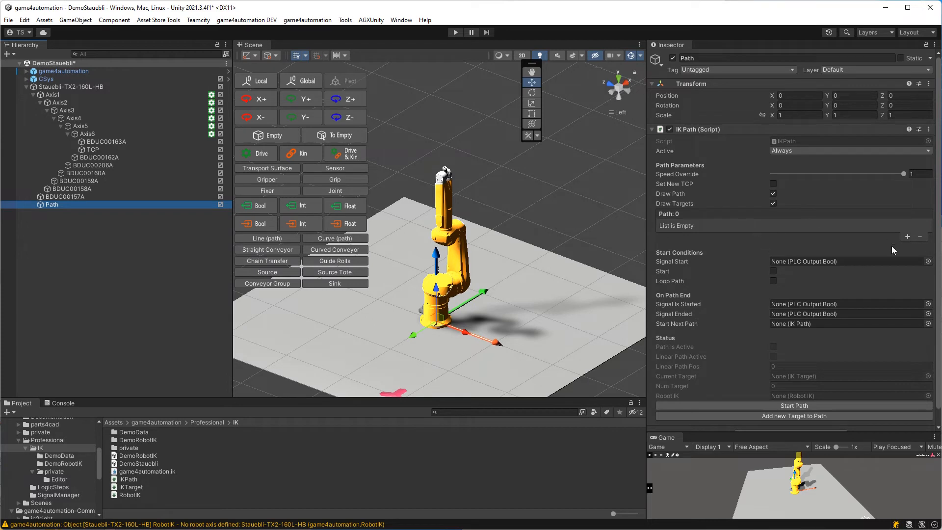
left_click(779, 418)
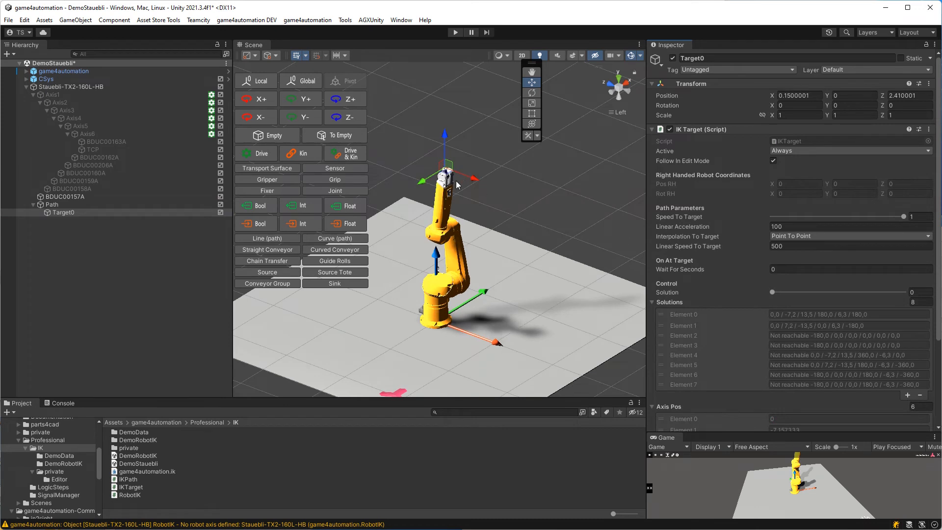
Move the new target to about X 0.306 and Z 1.952 and turn off Follow In Edit Mode
mouse_move(471, 179)
left_mouse_down()
mouse_move(502, 194)
mouse_move(459, 183)
mouse_move(480, 190)
left_mouse_up()
left_click_drag(451, 135, 457, 164)
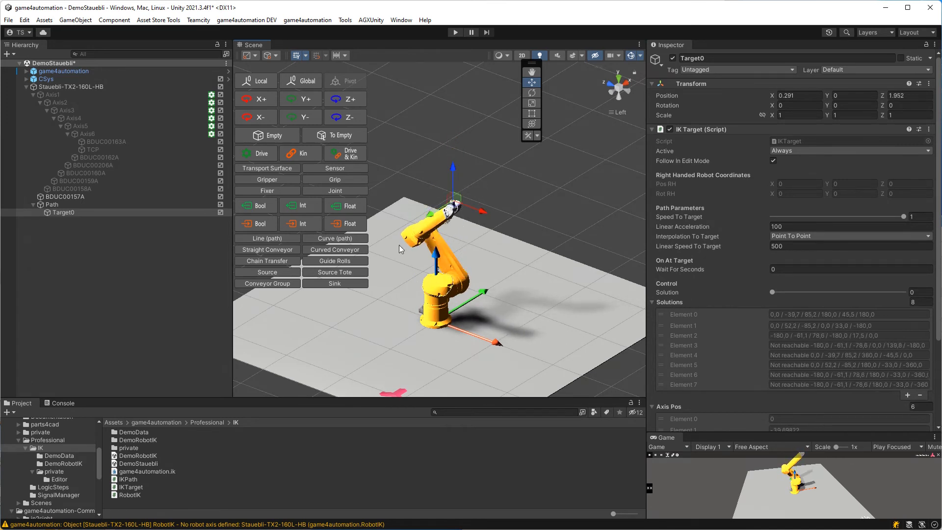
left_click_drag(487, 214, 484, 213)
left_click(778, 163)
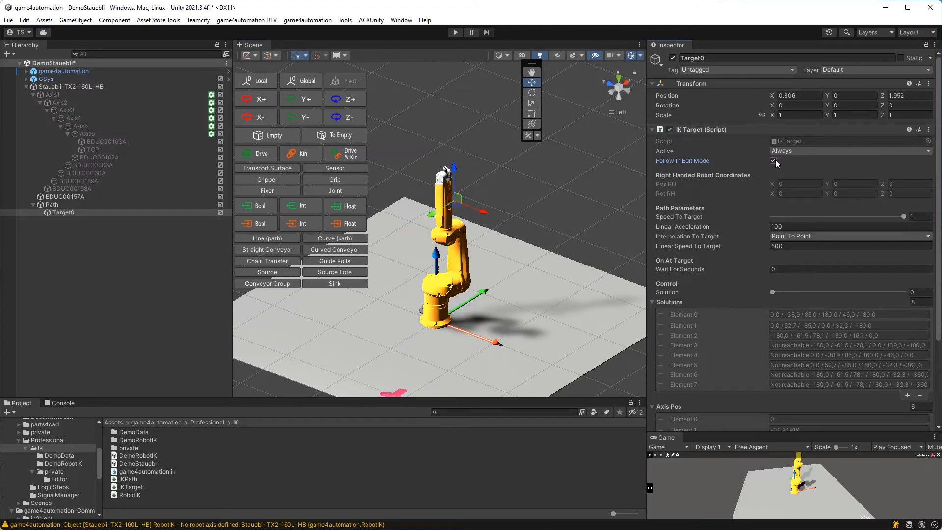
Turn on Follow In Edit Mode for Target0 and move the target to about X 0.601 and Z 1.945
left_click(775, 161)
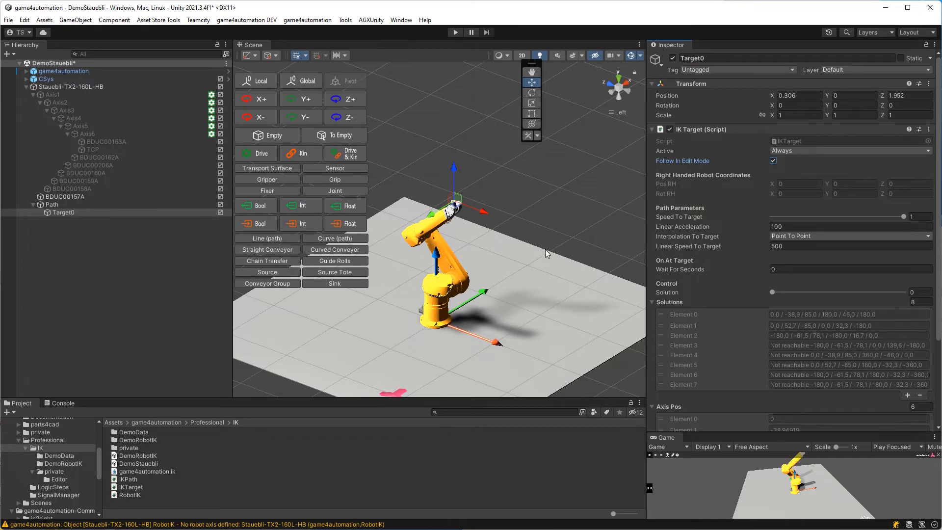
left_click_drag(481, 217, 499, 217)
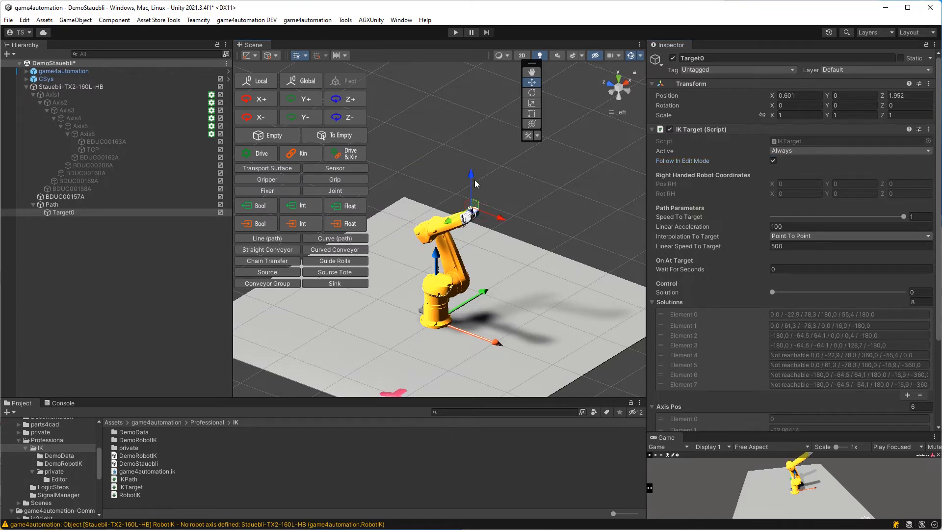
mouse_move(471, 178)
left_mouse_down()
mouse_move(467, 137)
mouse_move(468, 171)
mouse_move(469, 161)
left_mouse_up()
scroll(485, 237, "up", 1)
scroll(484, 236, "up", 3)
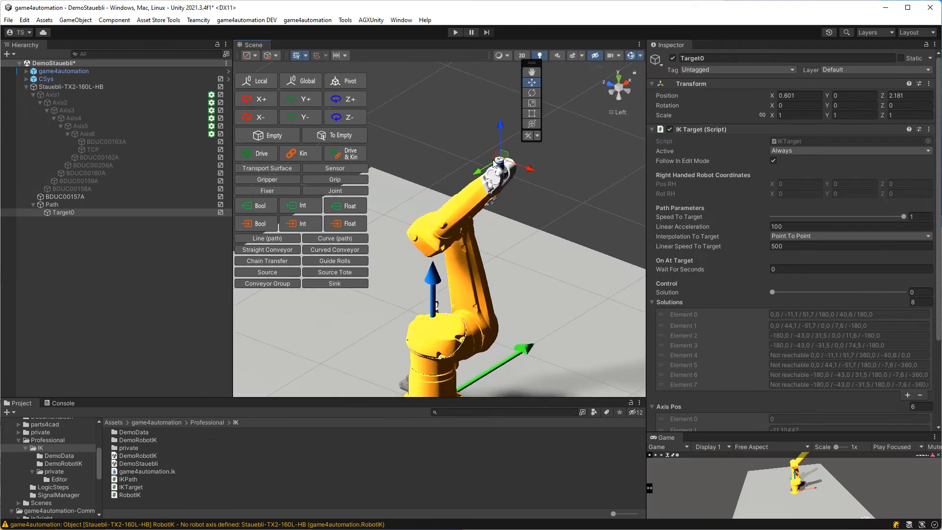
left_click_drag(500, 131, 494, 158)
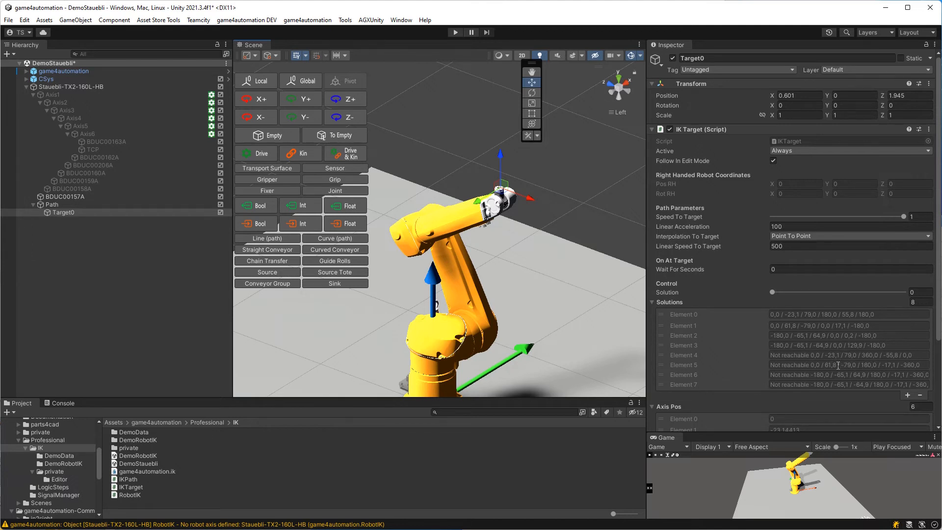
Try the Solution setting of Target0, leave it at 0, and move the target to about X 0.824 and Z 1.694
mouse_move(772, 293)
left_mouse_down()
mouse_move(909, 290)
mouse_move(776, 293)
left_mouse_up()
left_click_drag(548, 259, 563, 319, "alt")
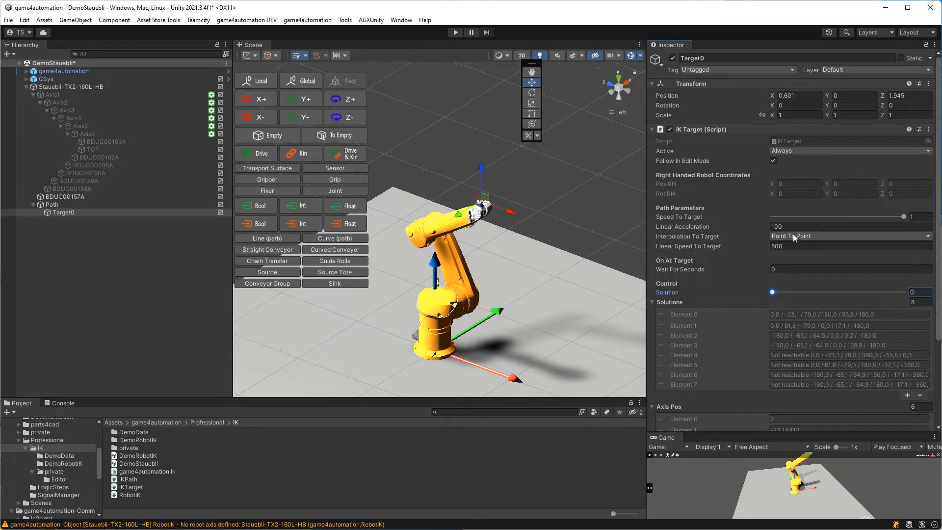
left_click(64, 212)
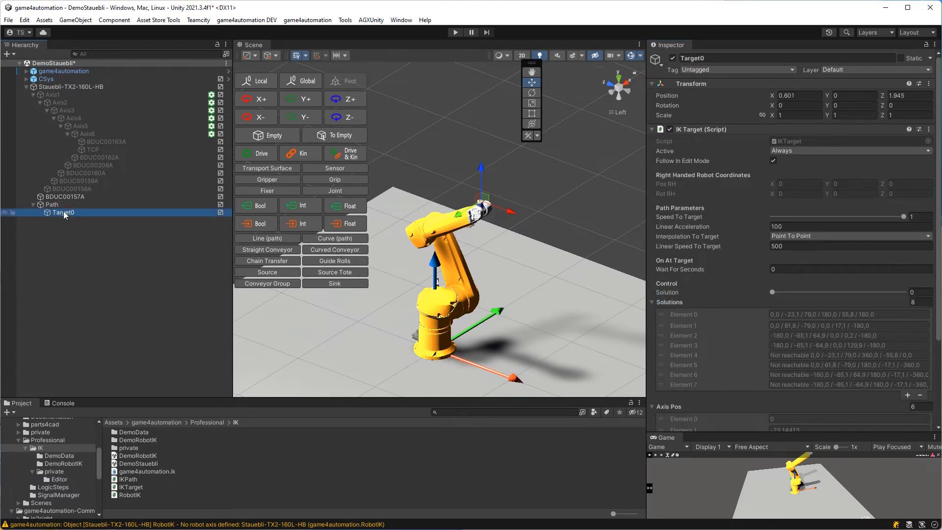
left_click_drag(515, 216, 500, 197)
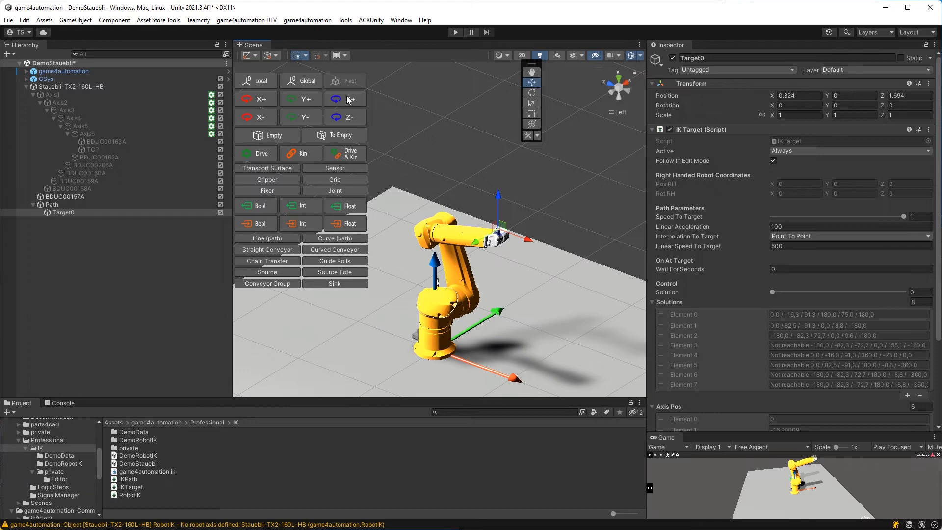
Rotate Target0 to 45 degrees about Y and switch back to the Move tool
left_click(52, 205)
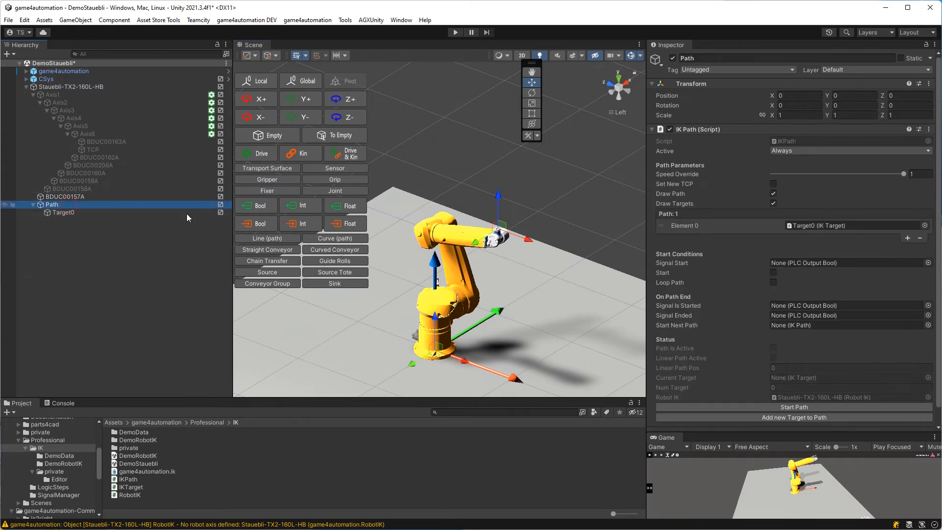
left_click_drag(521, 214, 518, 294)
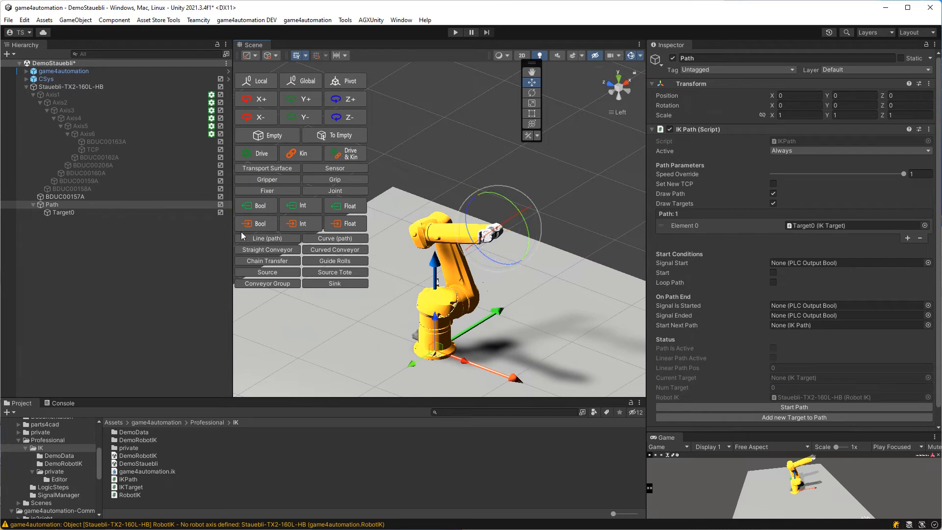
left_click(63, 212)
left_click(533, 92)
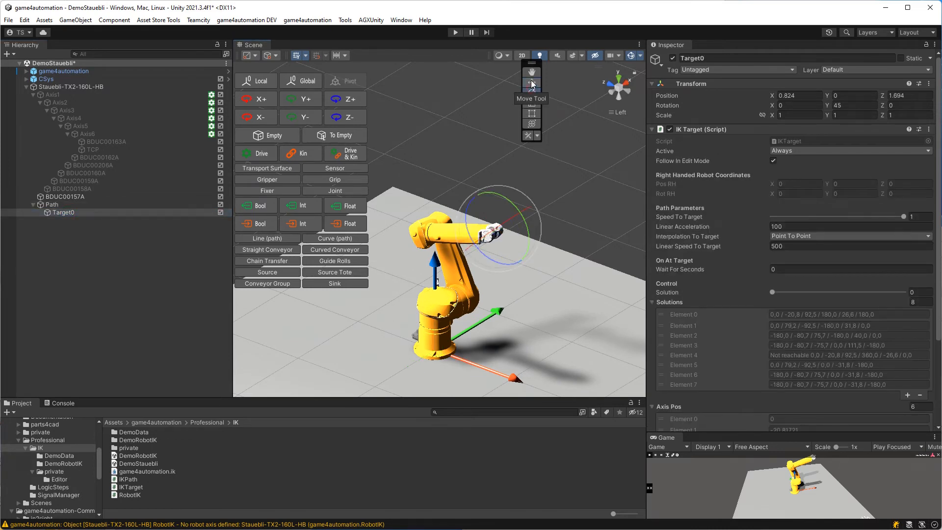
left_click(534, 98)
left_click(532, 93)
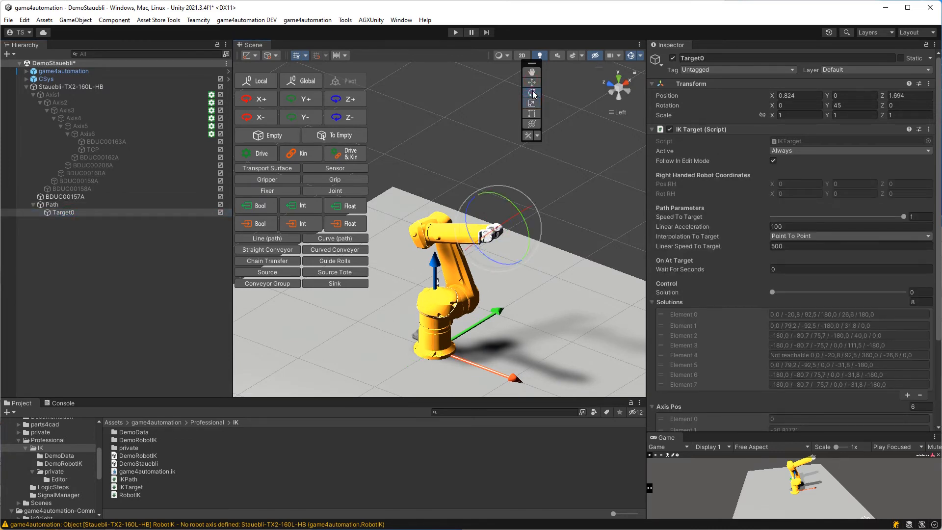
left_click(532, 83)
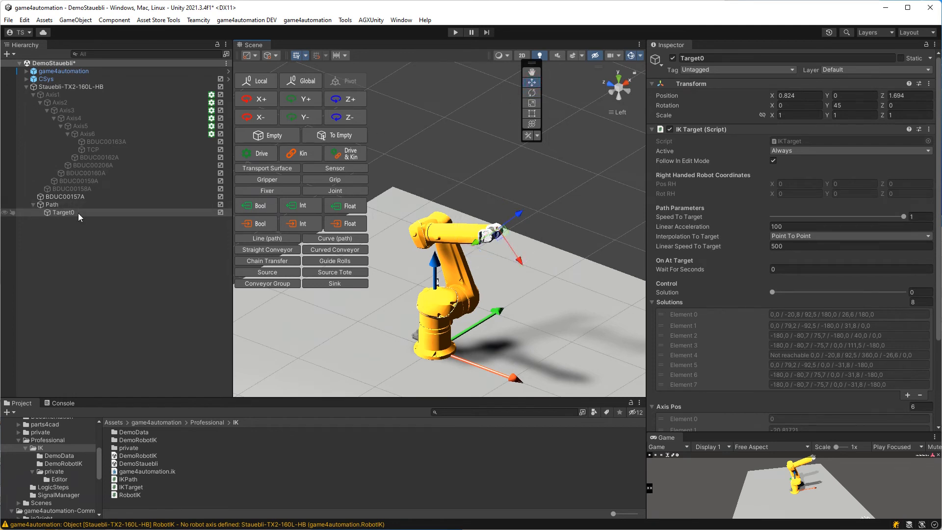
Examine the IK Path settings of Path alongside the IK Target settings of Target0
left_click(60, 206)
left_click(64, 212)
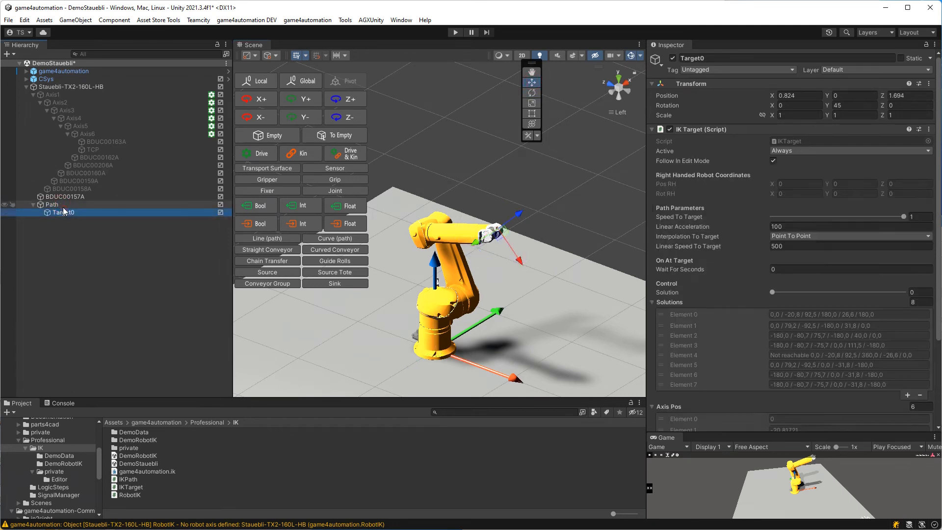
left_click(65, 205)
left_click(65, 213)
left_click(65, 206)
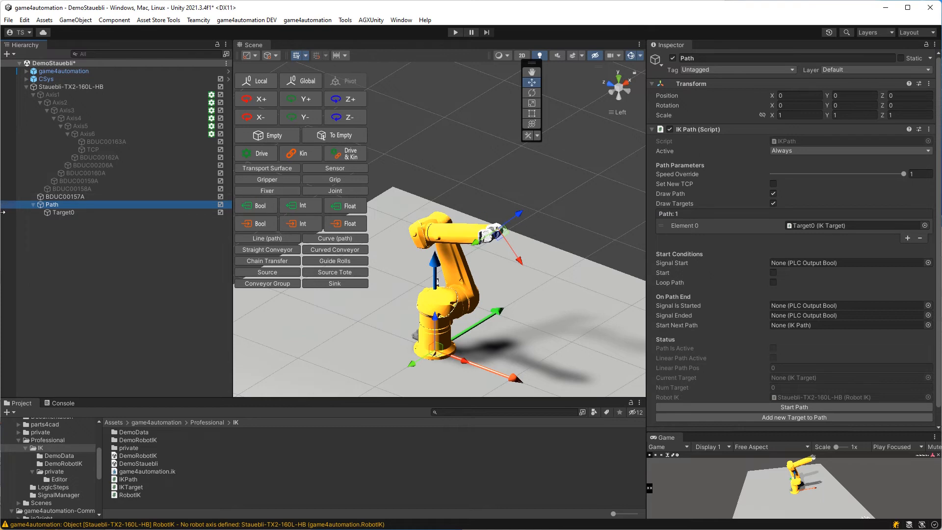
left_click(54, 214)
left_click(56, 203)
Add a second target to the path and move it to about X 1.218 and Z 1.3
scroll(762, 350, "down", 1)
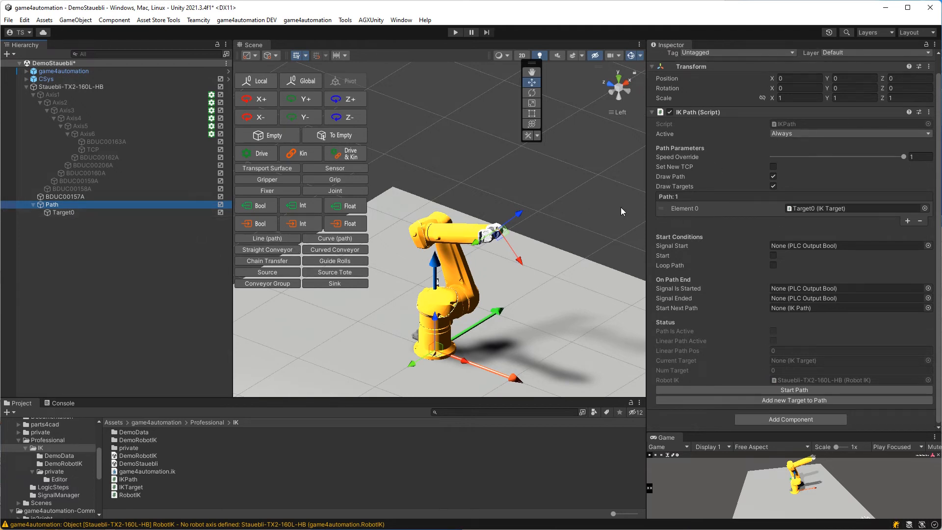
left_click(789, 399)
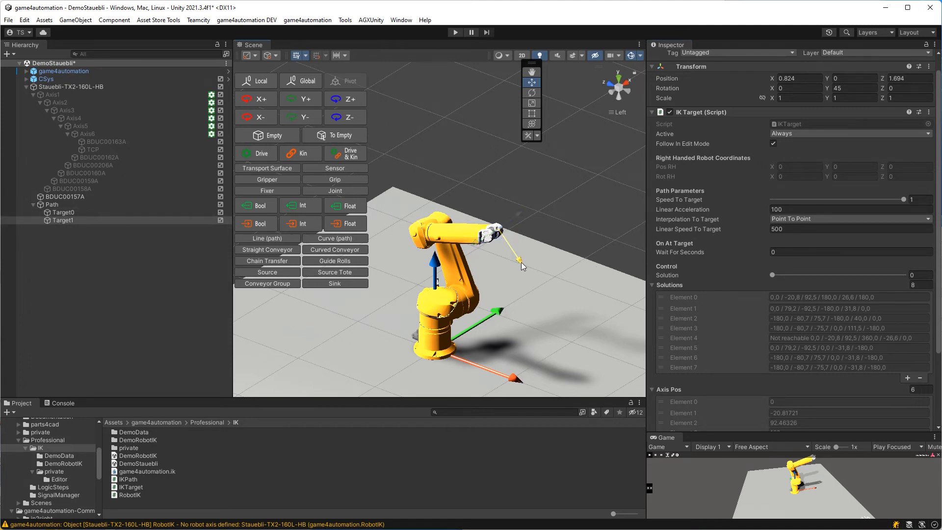
left_click_drag(522, 266, 503, 301)
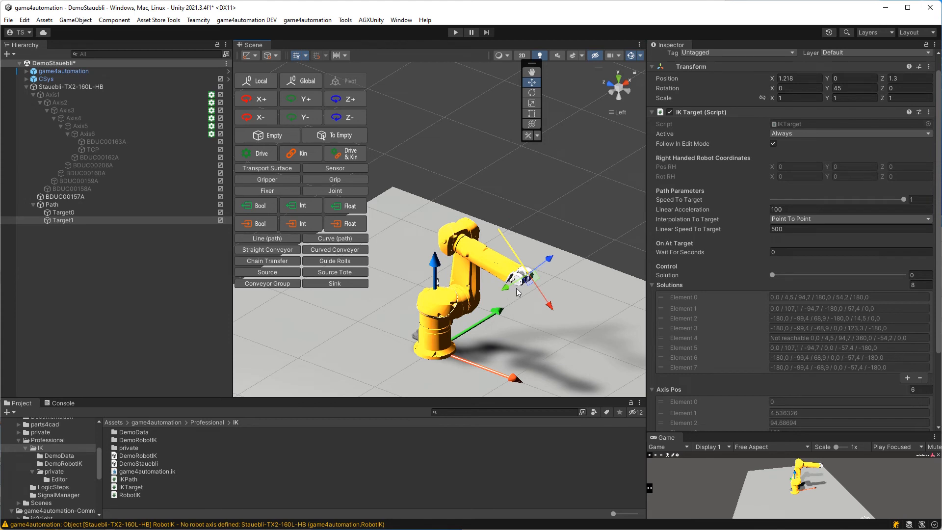
scroll(810, 402, "down", 4)
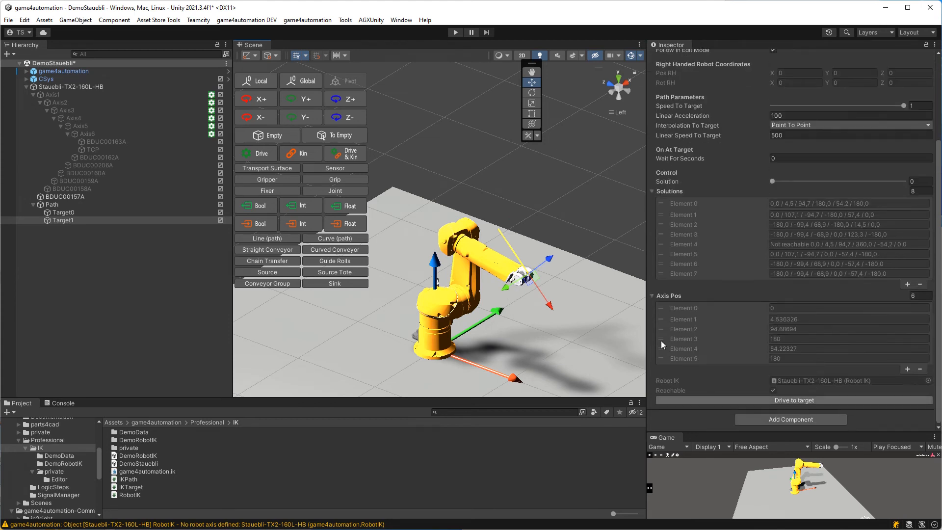
Add a third target to the path and move it sideways to about Y 0.699
left_click(87, 204)
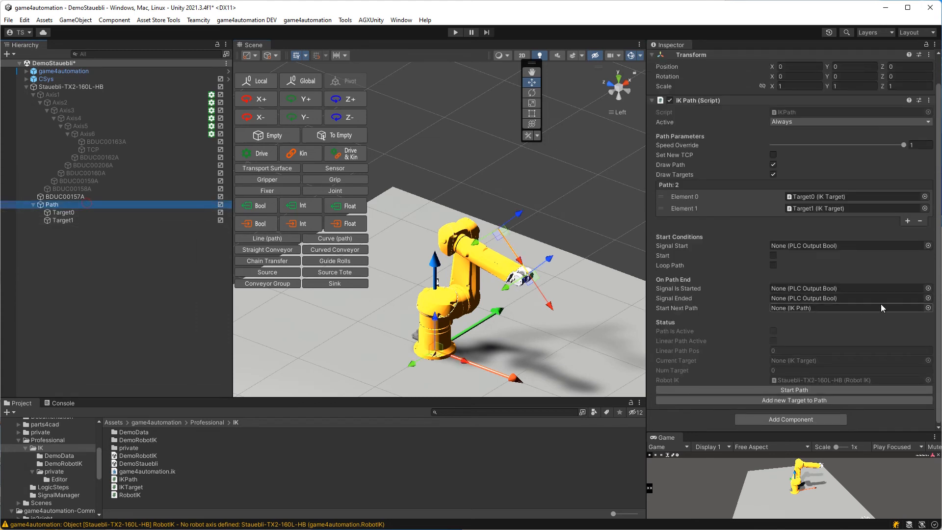
left_click(819, 401)
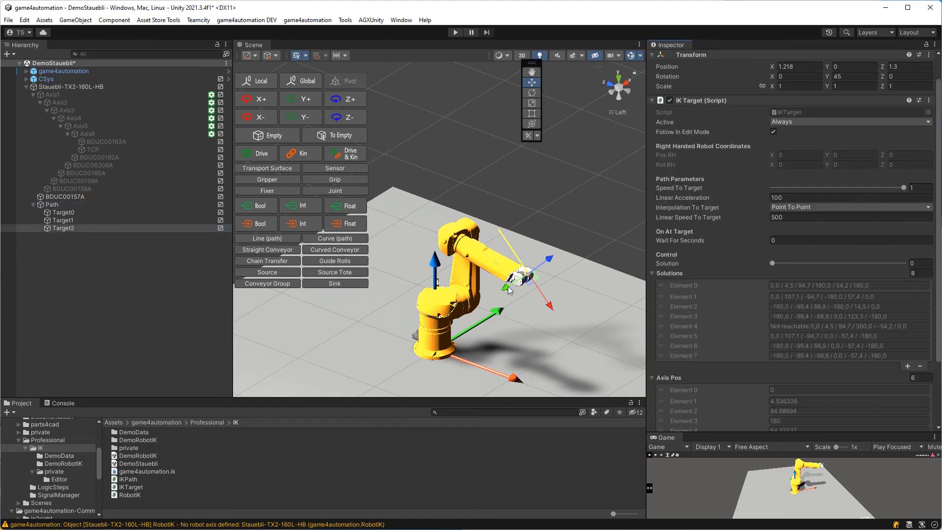
left_click_drag(508, 287, 466, 314)
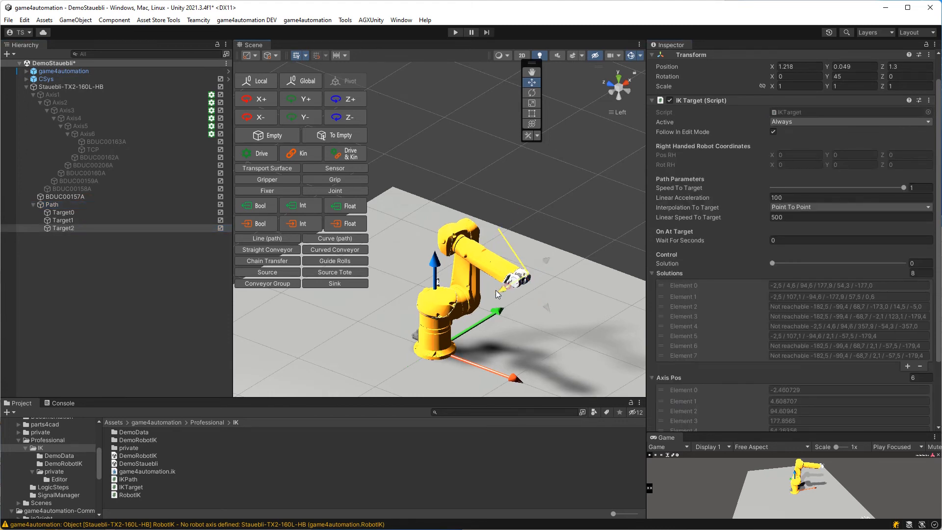
Add a fourth target to the path and move it to about X 0.797 and Z 1.721
left_click(137, 203)
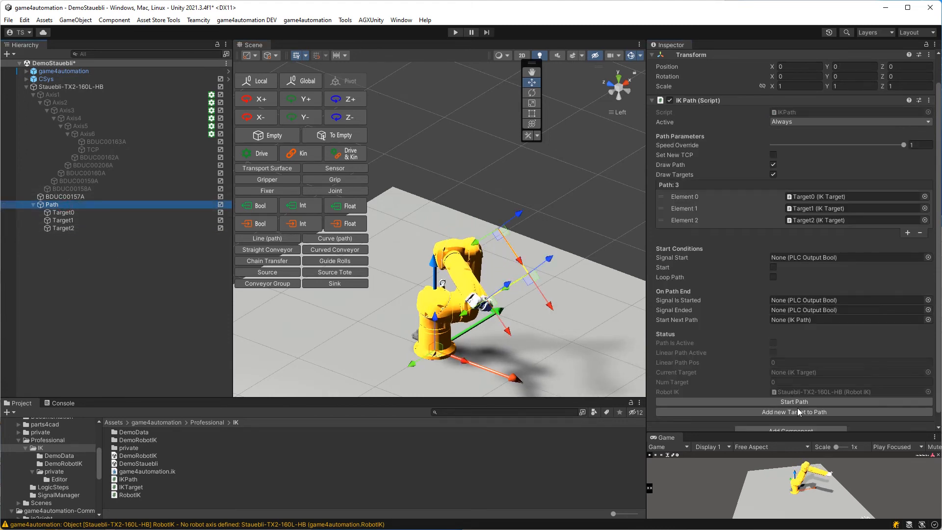
left_click(799, 413)
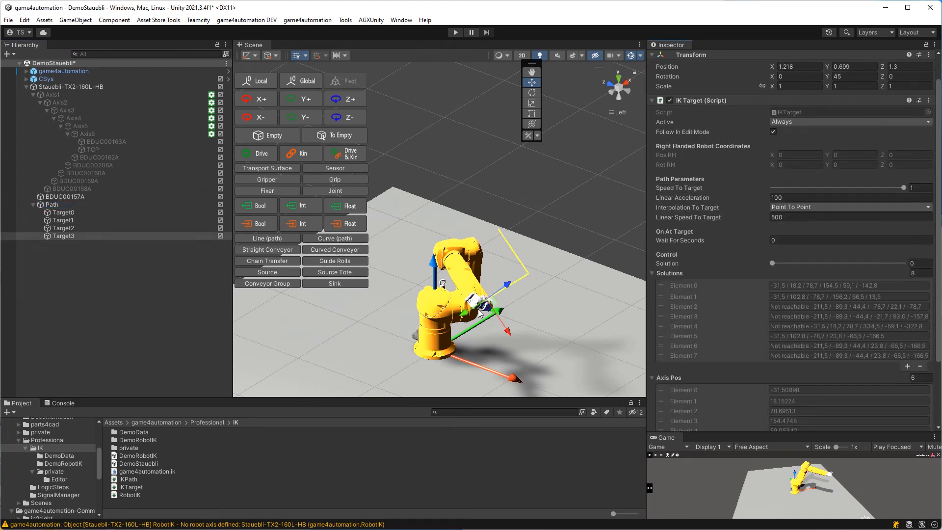
left_click_drag(510, 336, 481, 291)
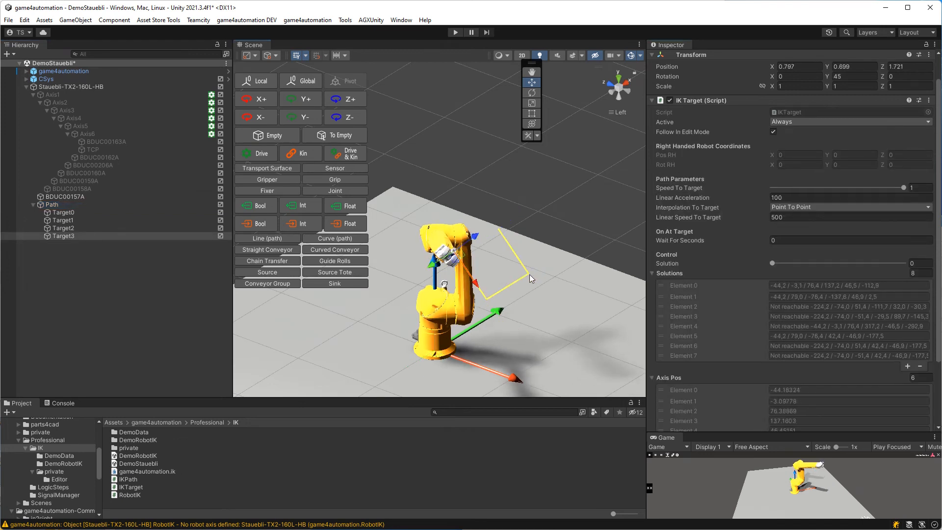
scroll(582, 275, "down", 1)
scroll(563, 287, "down", 1)
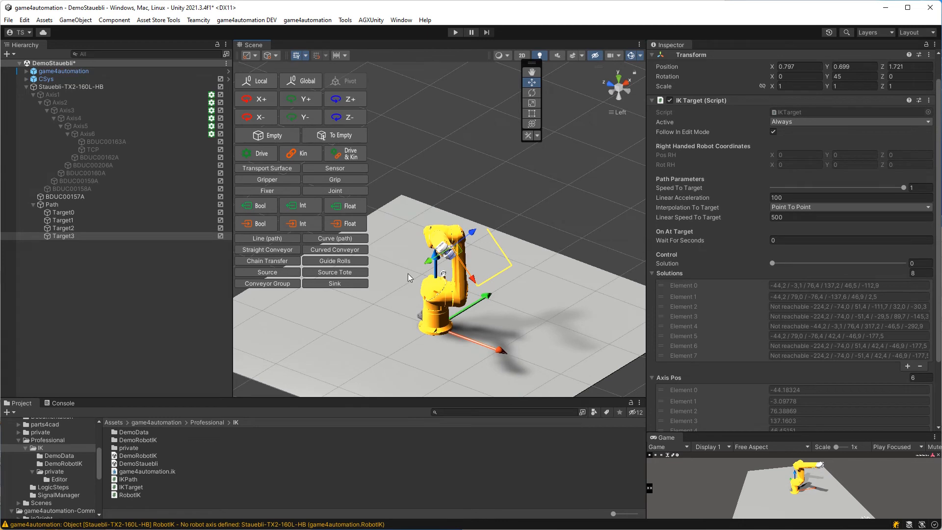
Check the robot's pose at each path target from Target0 to Target3
left_click(127, 213)
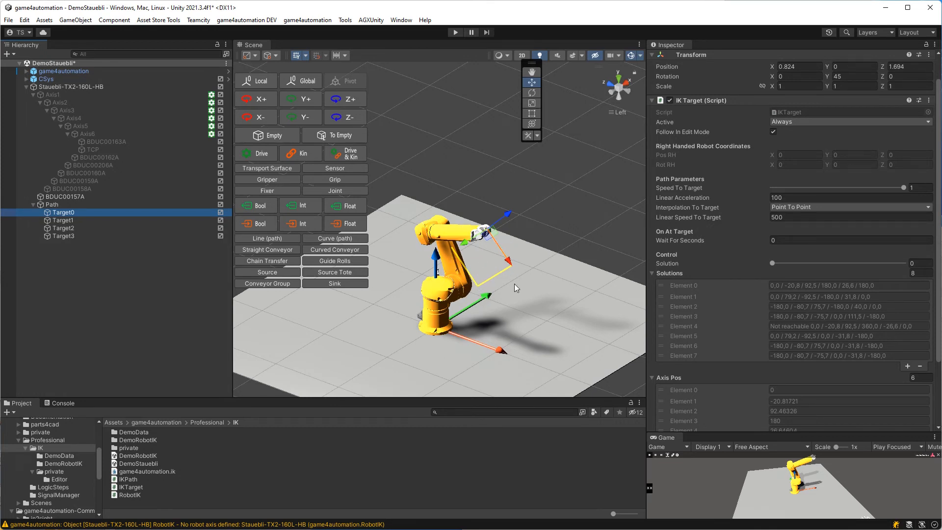
left_click(56, 220)
left_click(66, 229)
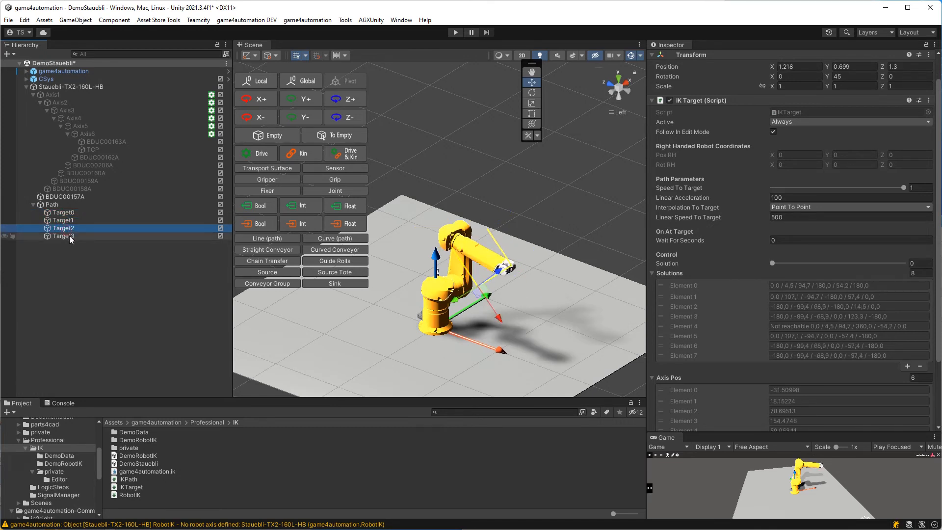
left_click(70, 236)
Enable Start and Loop Path on the Path object, and test the robot motion in play mode
left_click(55, 204)
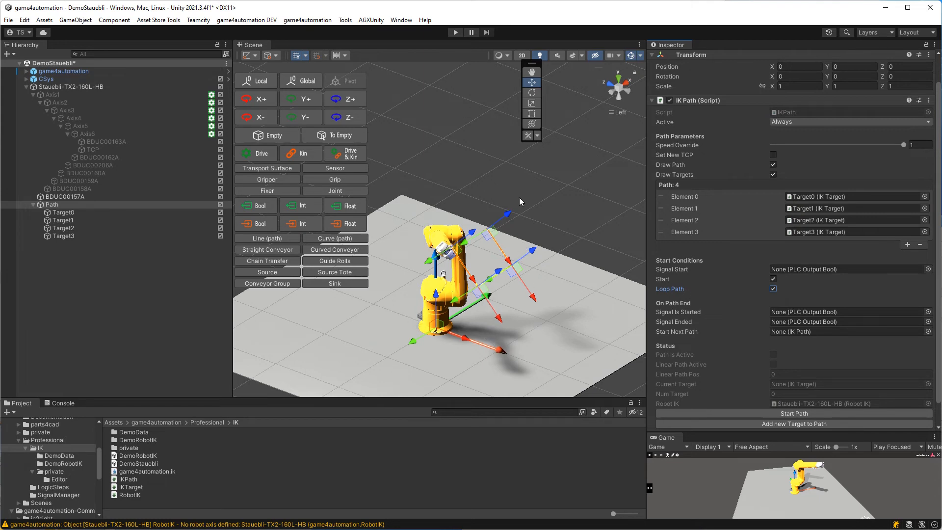
left_click(455, 31)
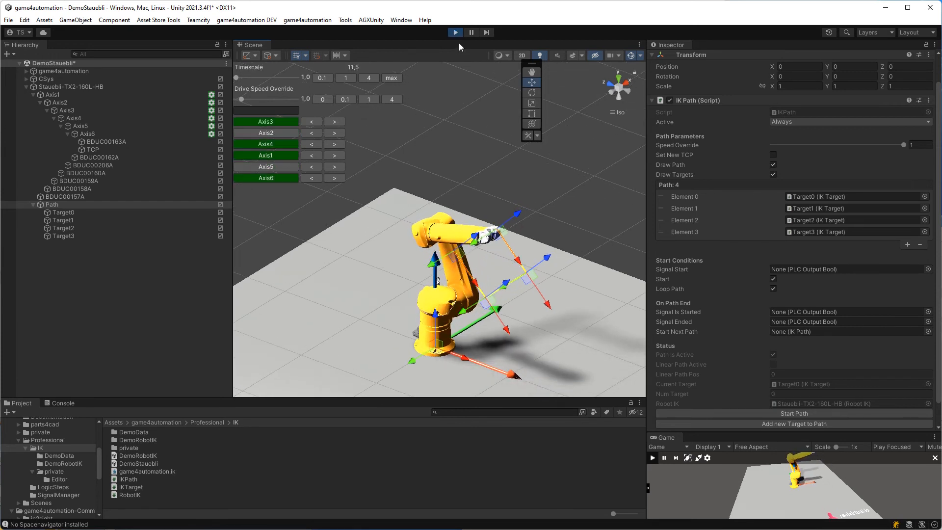
left_click(456, 33)
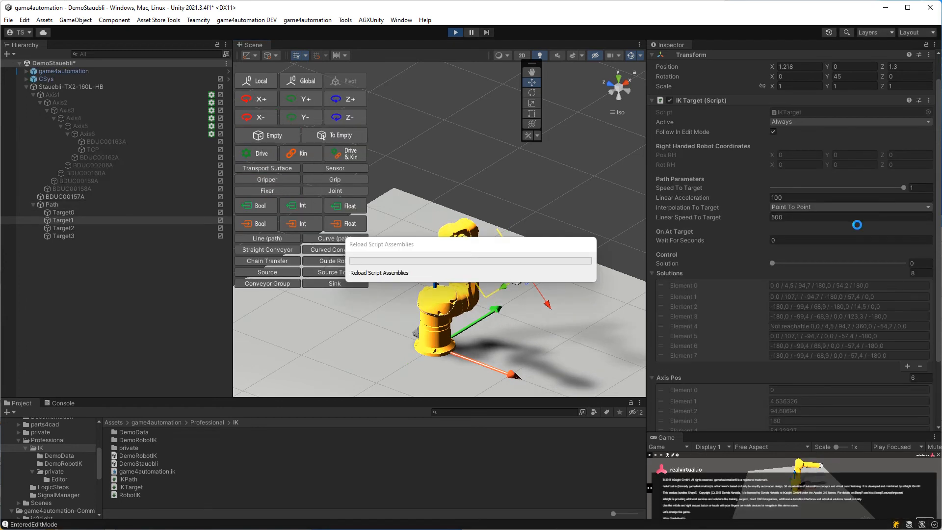
Set the running Path's Speed Override to about 0.202, watch the robot follow its targets, and end play mode
left_click(78, 205)
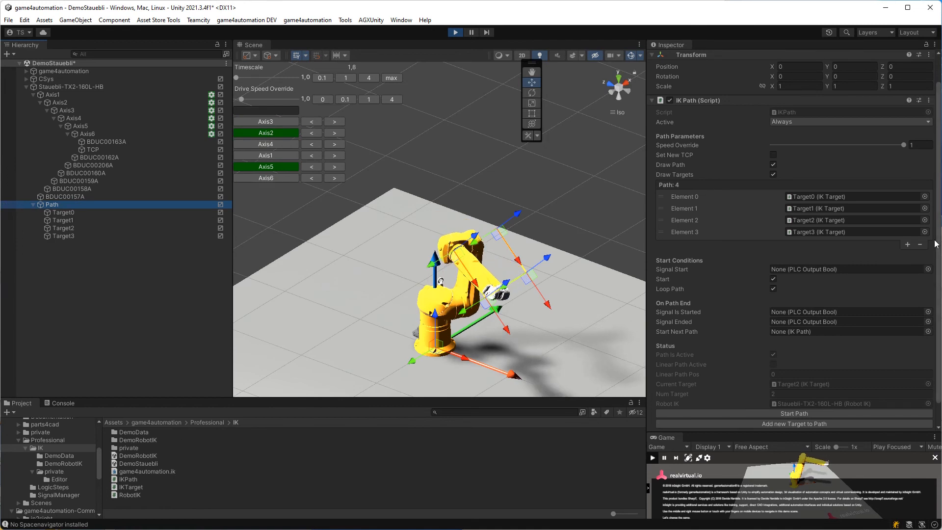
left_click_drag(903, 145, 780, 147)
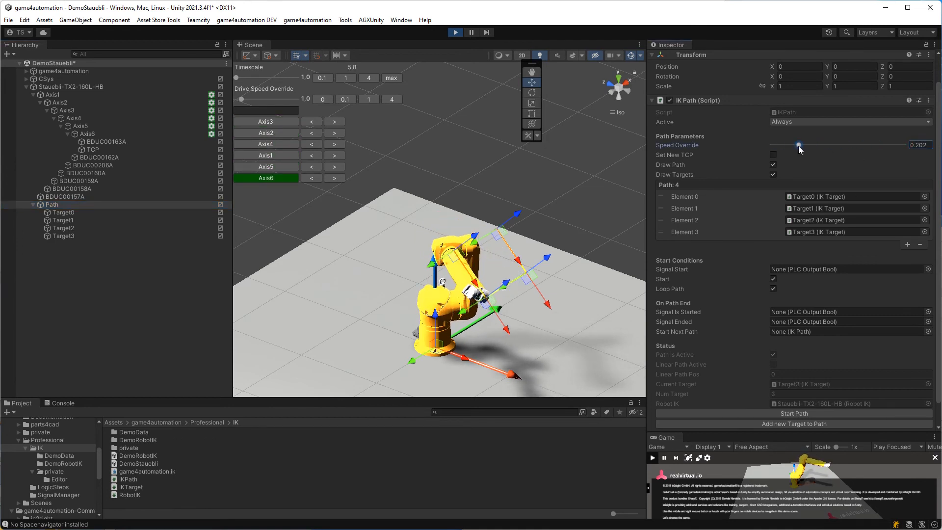
left_click_drag(626, 225, 506, 298, "alt")
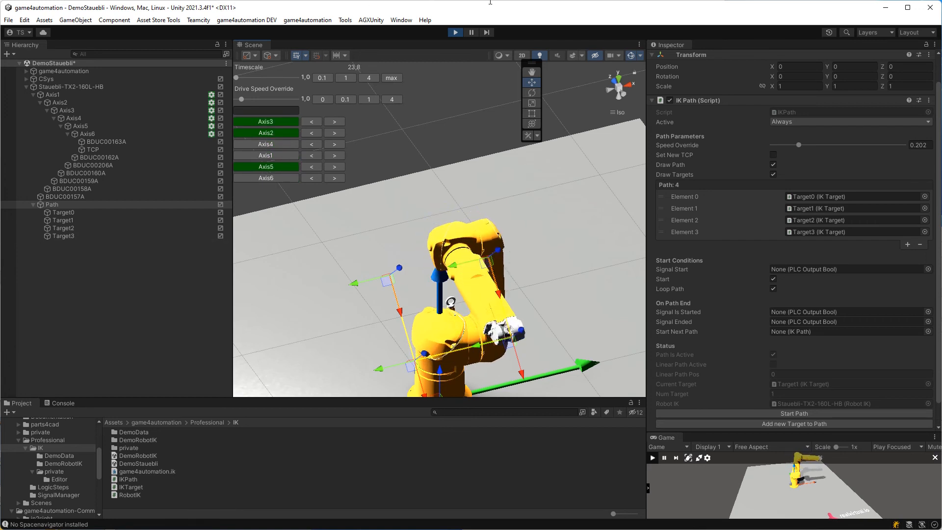
left_click(455, 32)
Set Interpolation To Target to Linear for all four path targets, Target0 to Target3
left_click(90, 212)
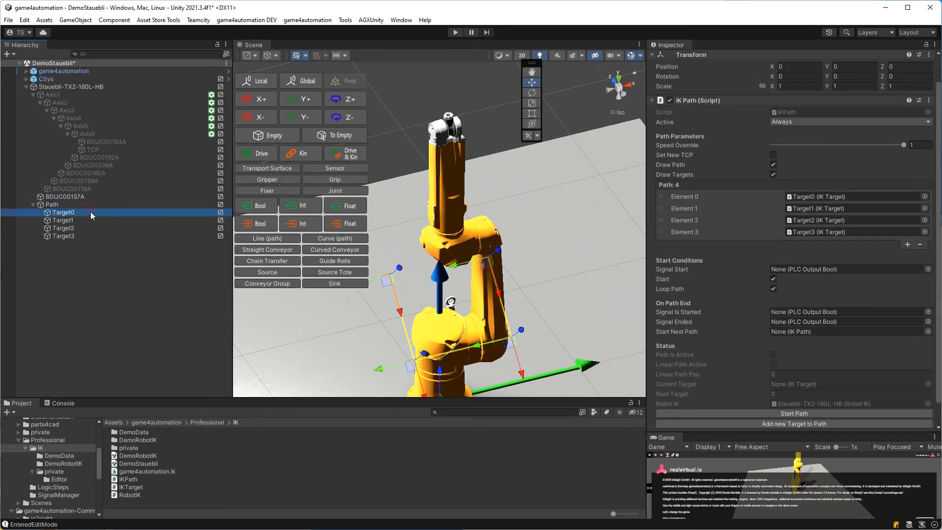
left_click(135, 235, "shift")
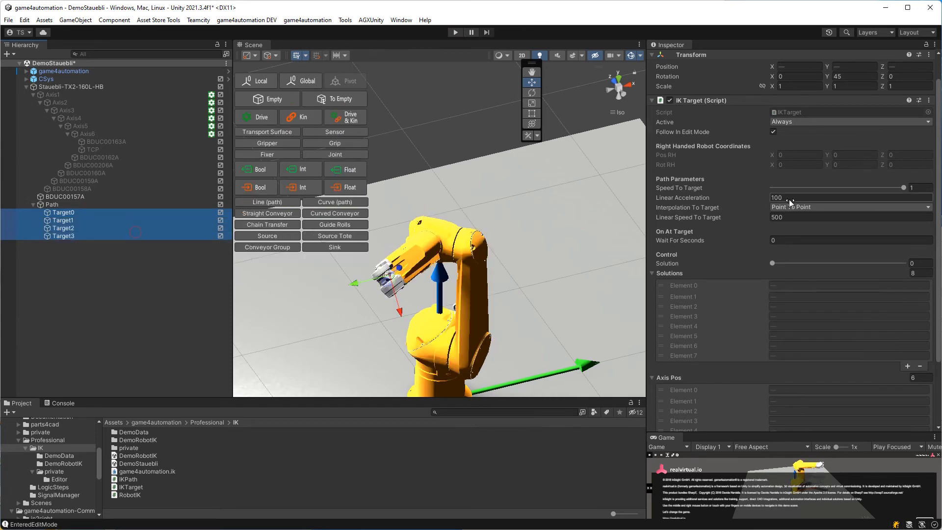
left_click(840, 207)
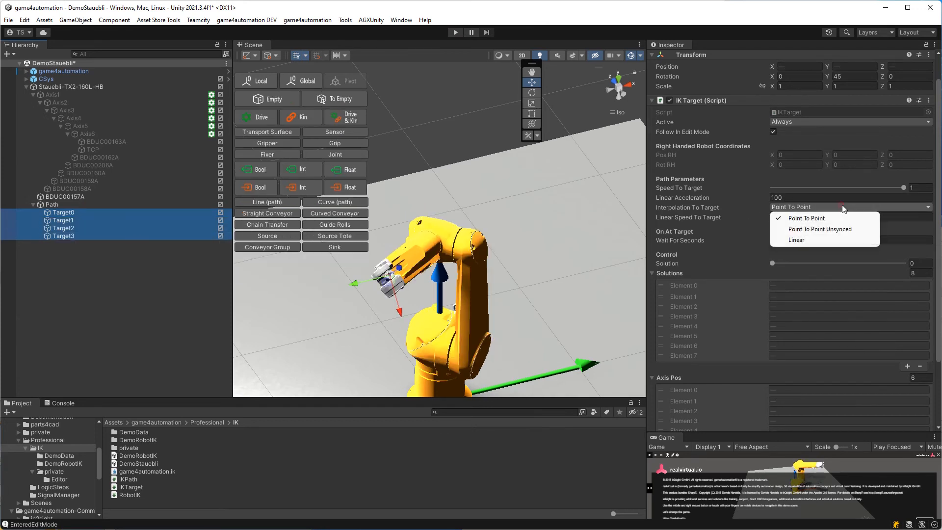
left_click(825, 241)
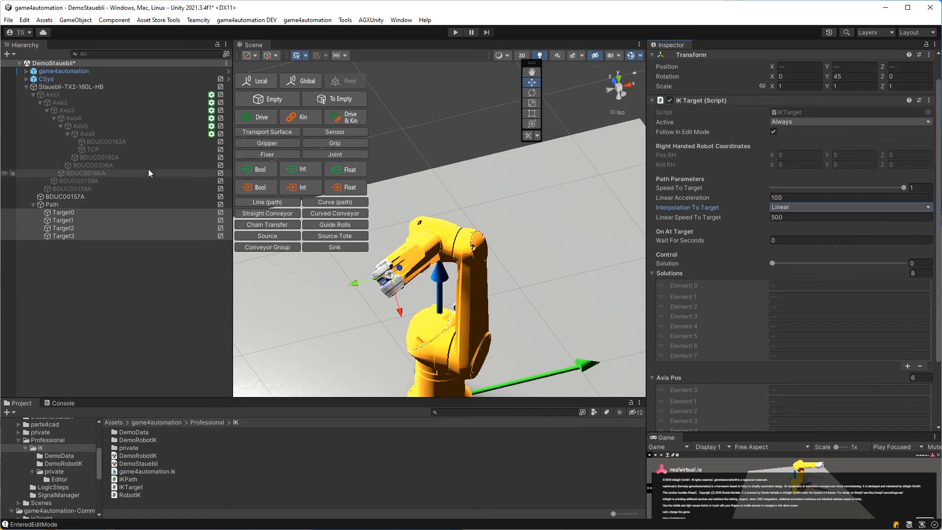
Run the scene in play mode and watch the linear robot motion while inspecting the Path and Target3 settings
left_click(80, 85)
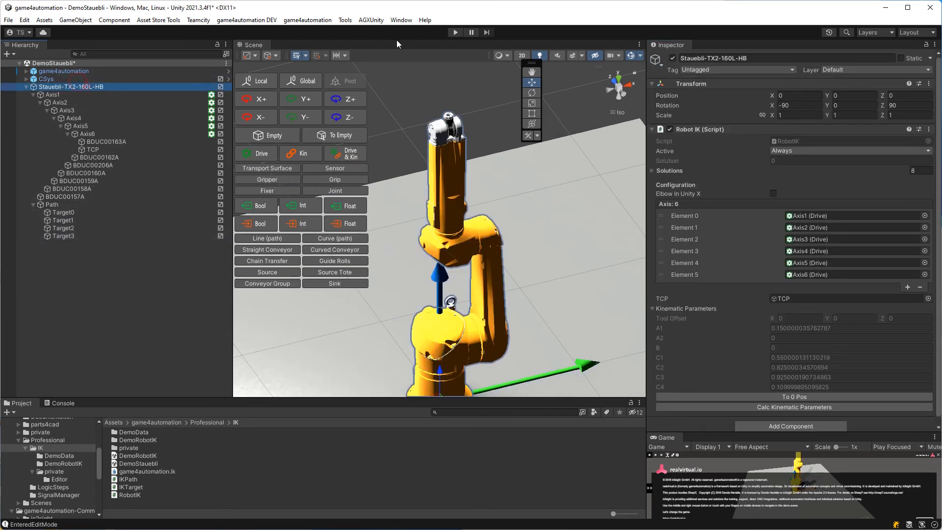
left_click(457, 32)
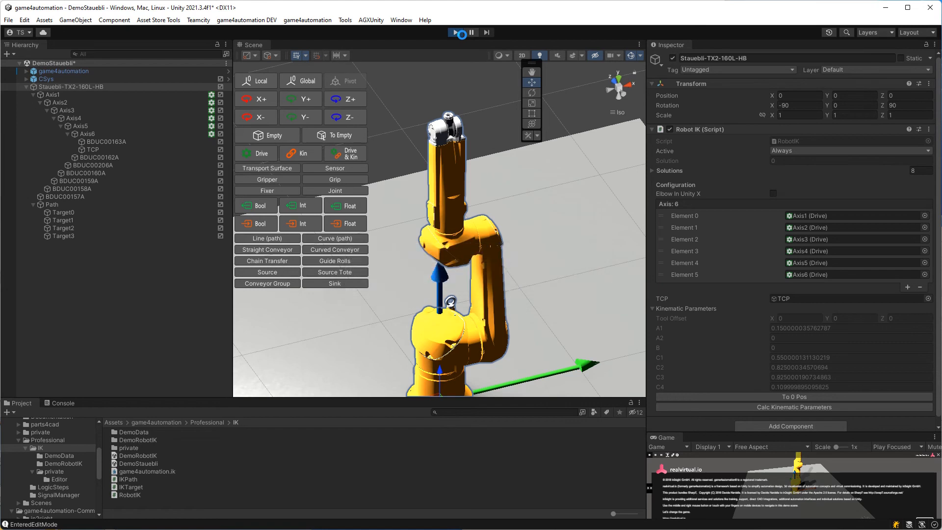
left_click(53, 204)
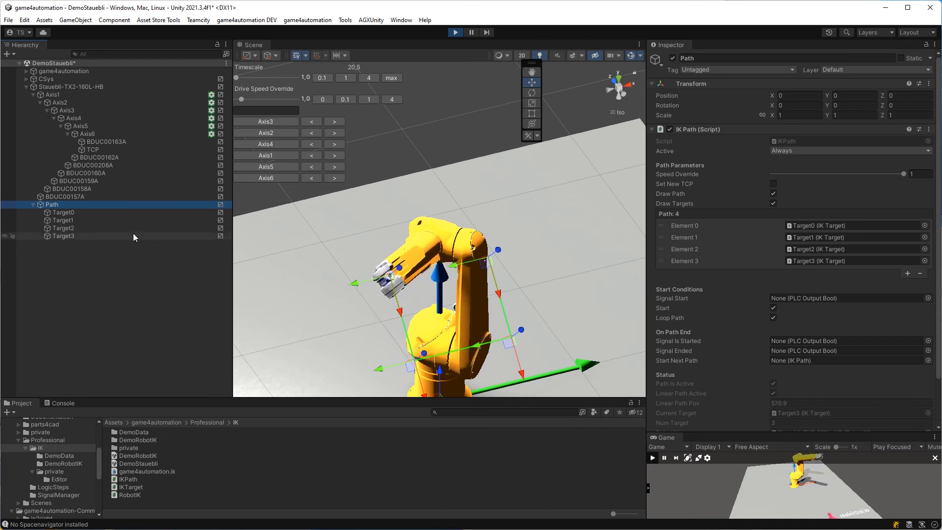
left_click(65, 236)
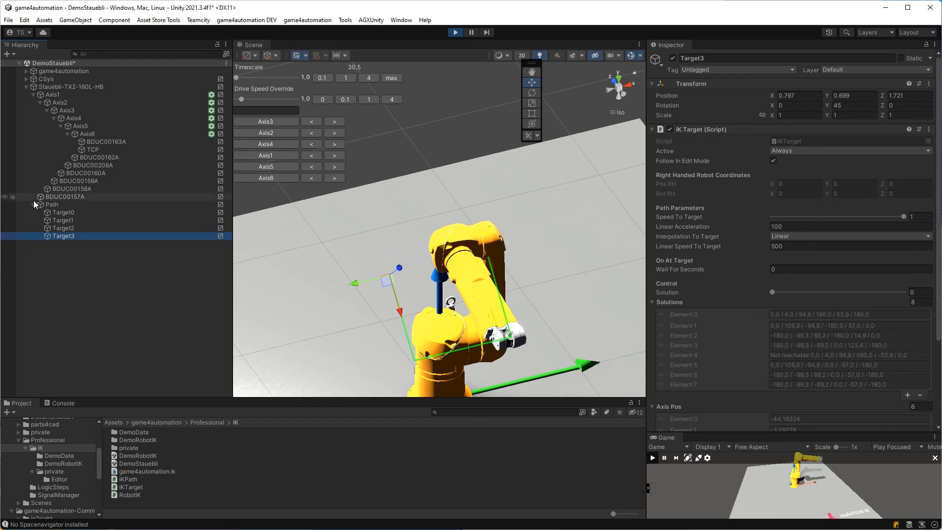
left_click(51, 205)
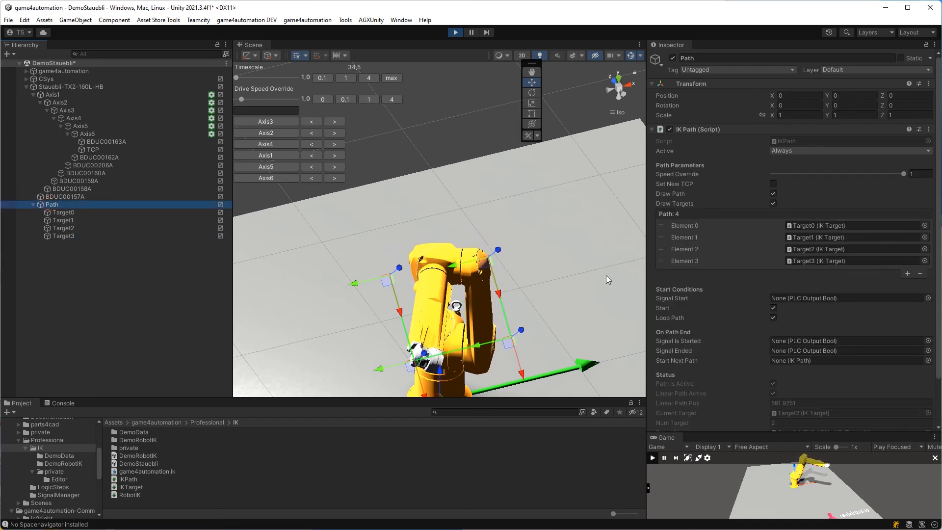
Test Target3 in play mode with Linear Speed To Target 1000, Linear Acceleration 500 and Speed To Target 1, and end play mode
left_click(66, 234)
left_click(829, 246)
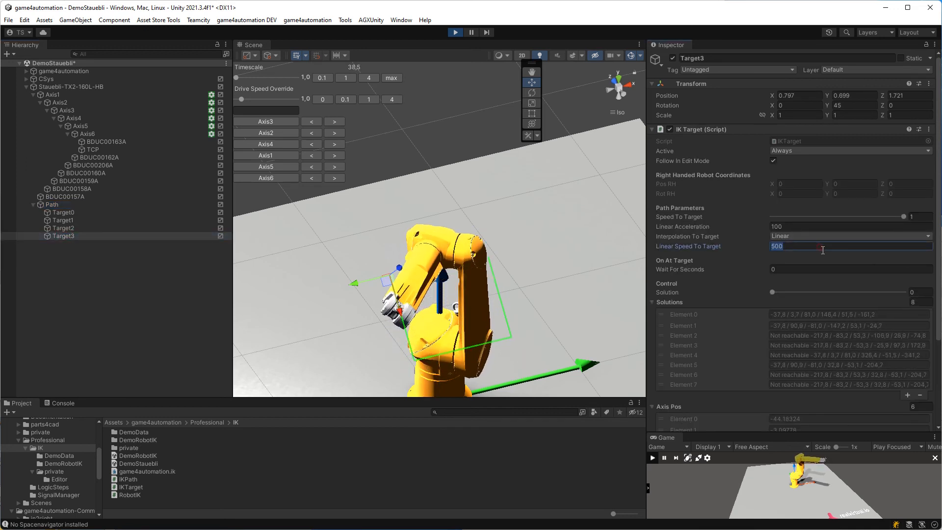
type("1000")
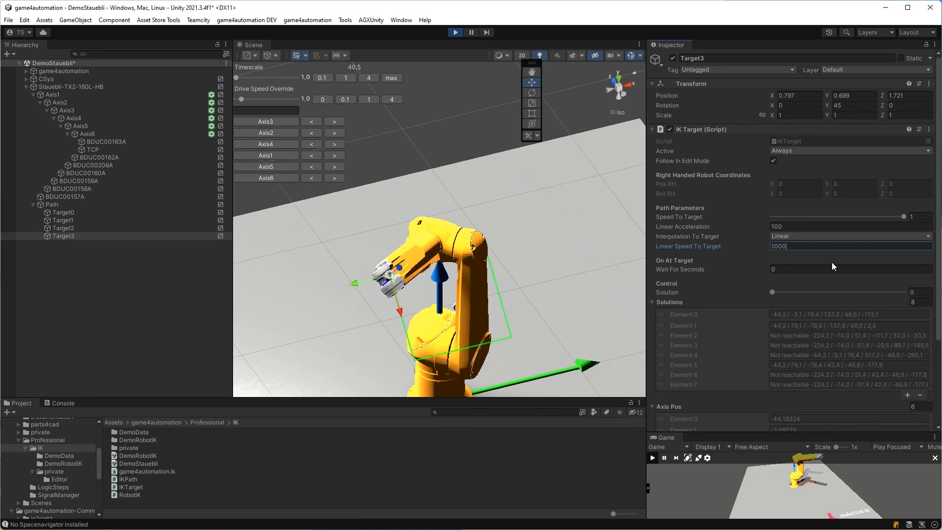
left_click(795, 217)
left_click(793, 225)
type("500")
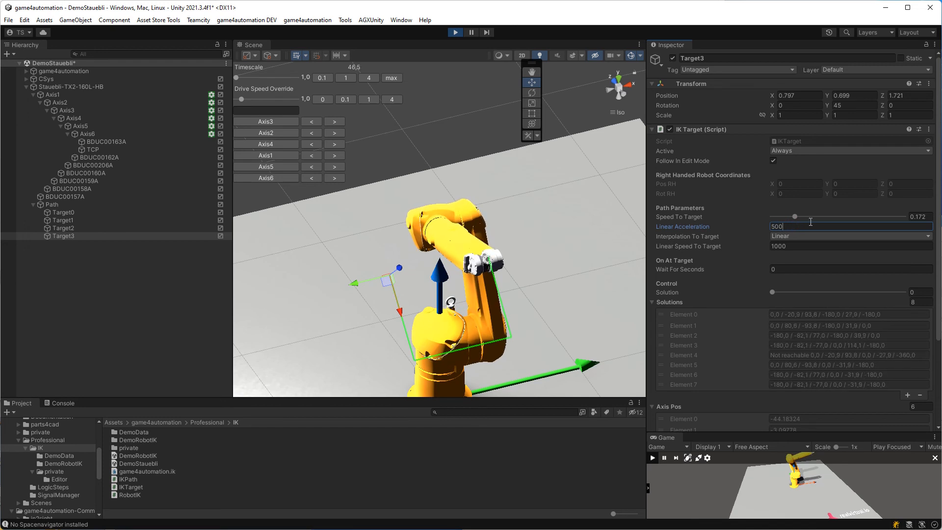
left_click(904, 217)
left_click_drag(903, 214, 912, 217)
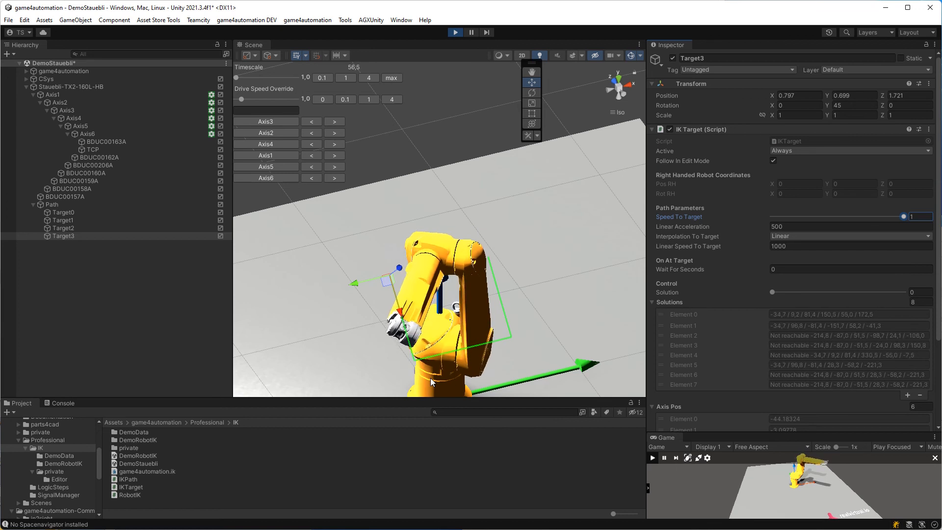
left_click(456, 32)
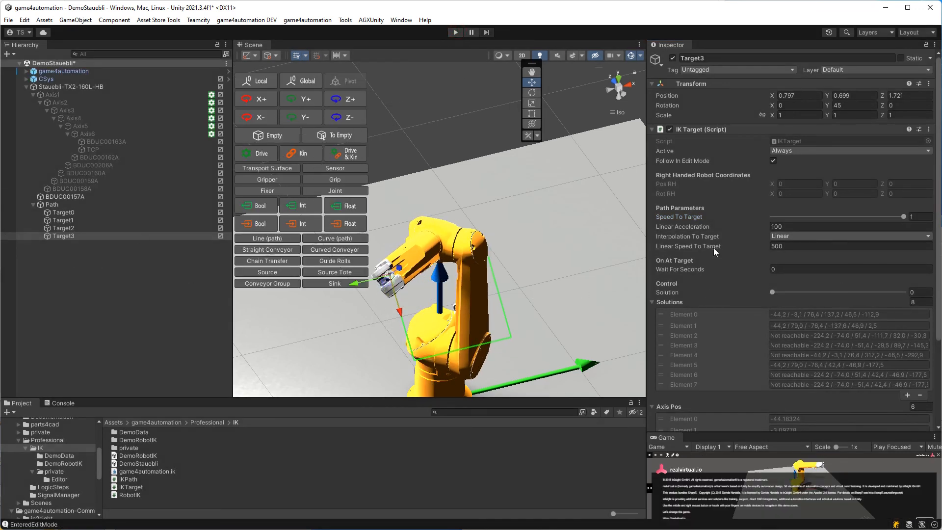
Review the interpolation options offered for Target0 to Target3 without changing the selection
left_click(64, 213)
left_click(108, 233, "shift")
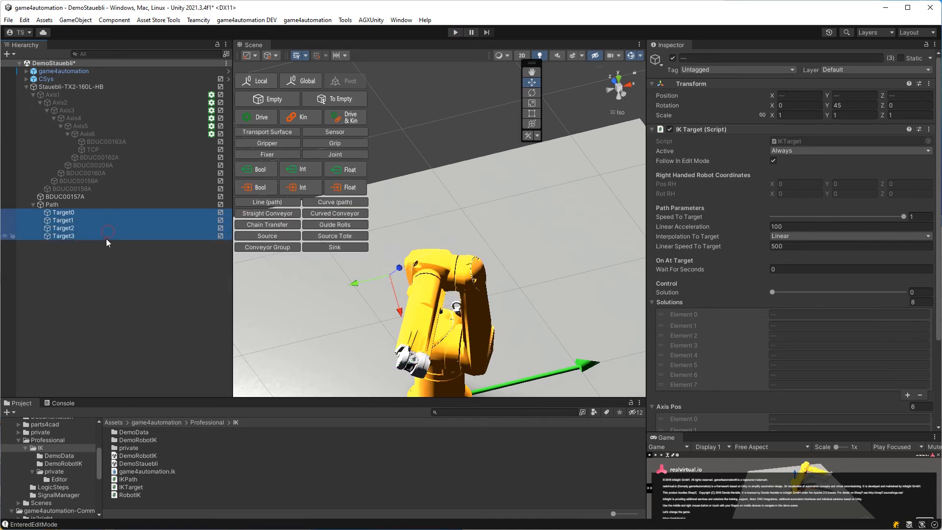
left_click(858, 236)
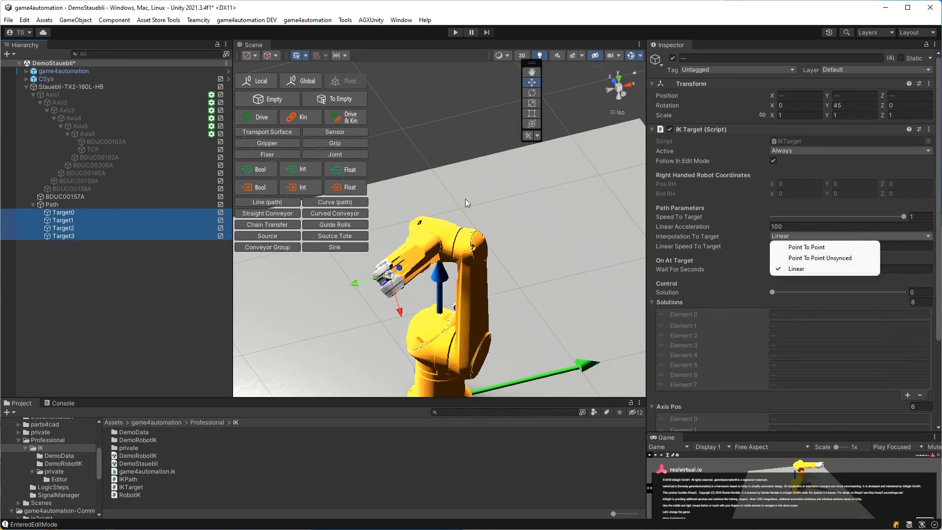
left_click(385, 206)
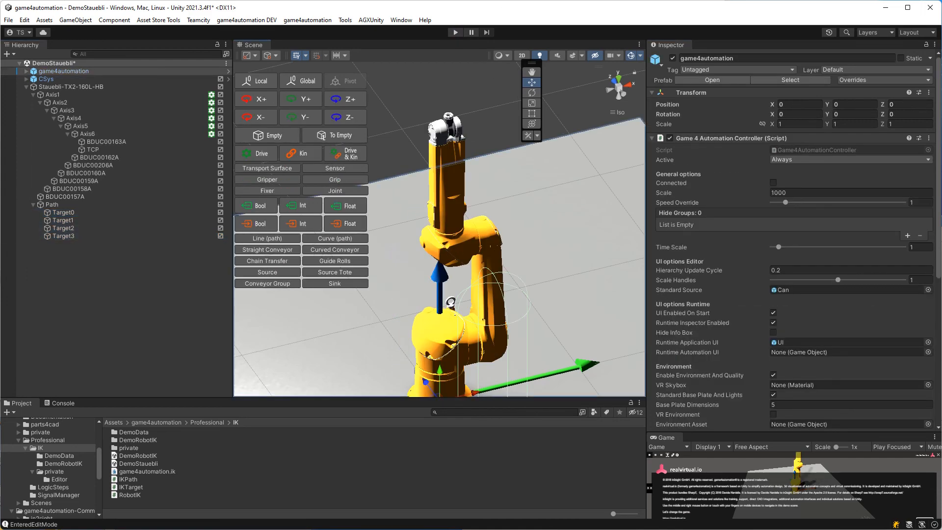
Preview the robot's pose at Target3 and Target0, and return to the Path object
left_click(52, 205)
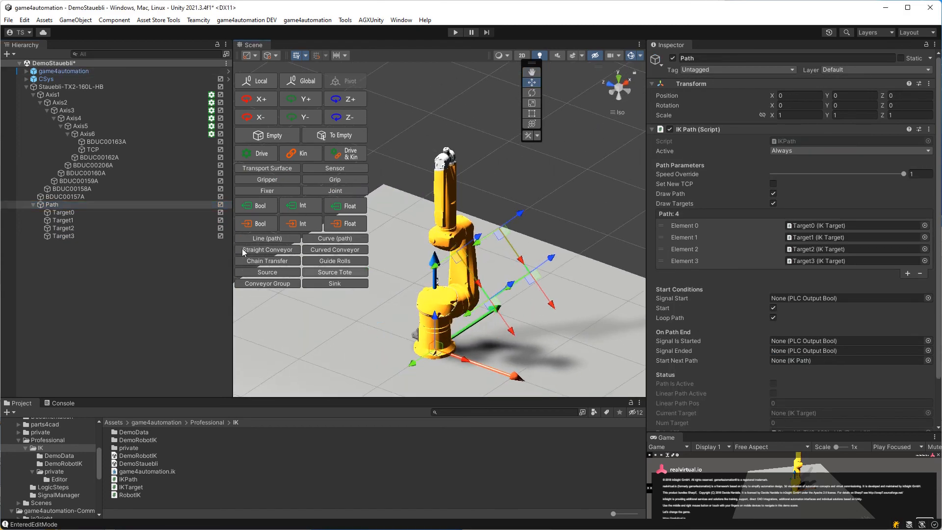
left_click(65, 237)
left_click(90, 206)
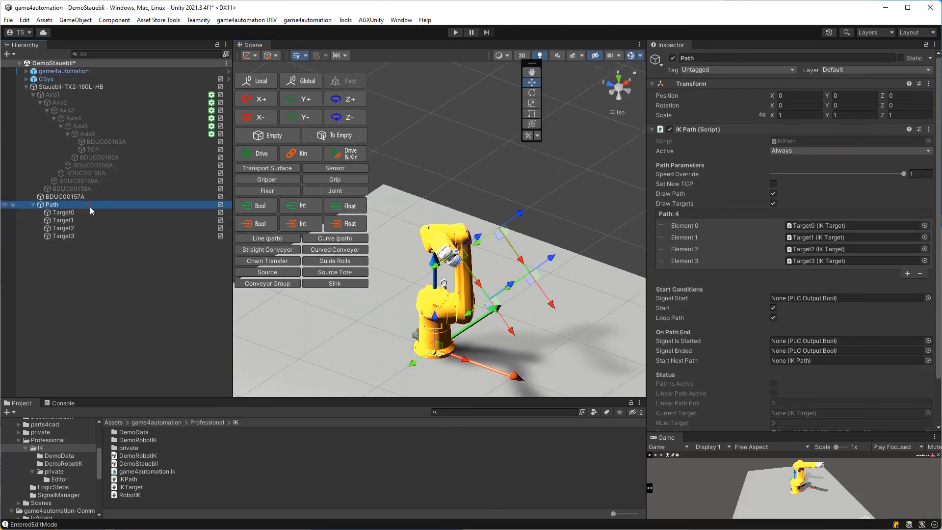
left_click(86, 212)
left_click(71, 199)
left_click(72, 205)
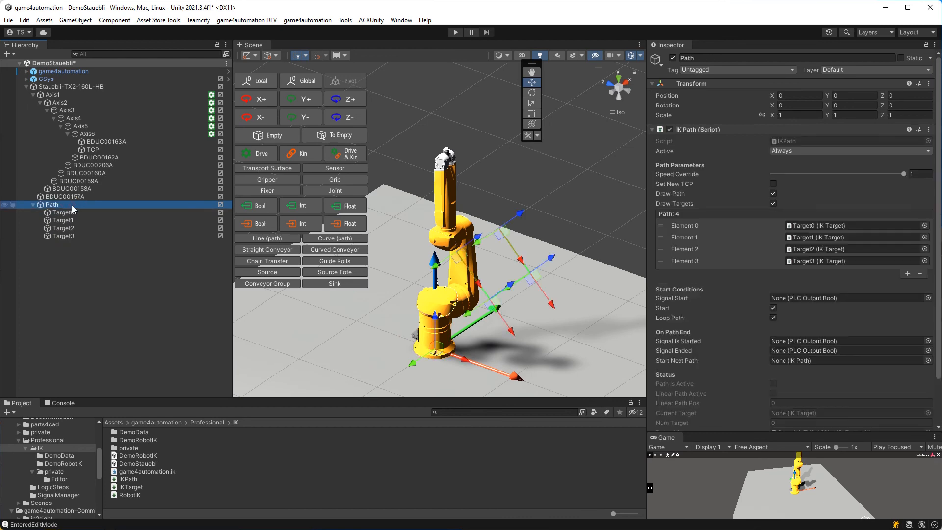
Reposition Target0 and Target1 directly in the scene with the path's move handles, and show the rotation handles for the targets
left_click_drag(520, 212, 504, 211, "alt")
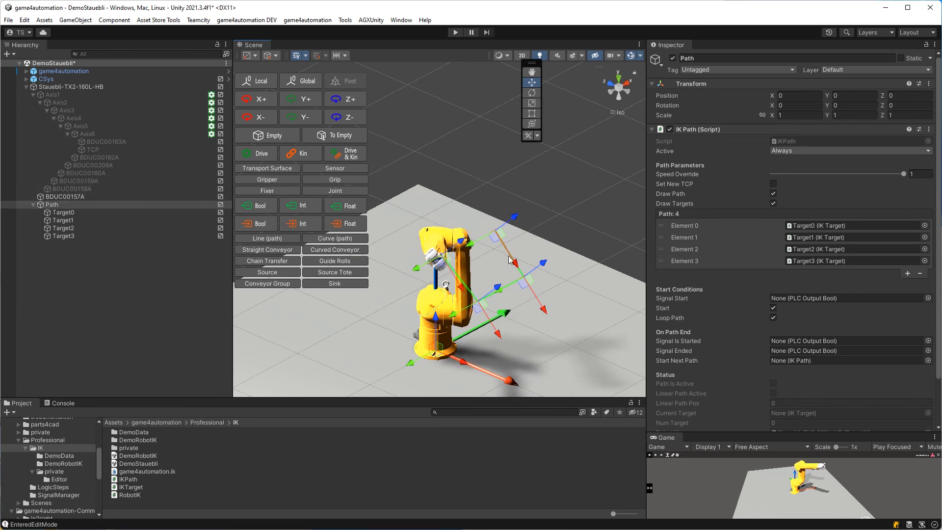
left_click_drag(511, 225, 531, 220)
left_click_drag(545, 268, 552, 271)
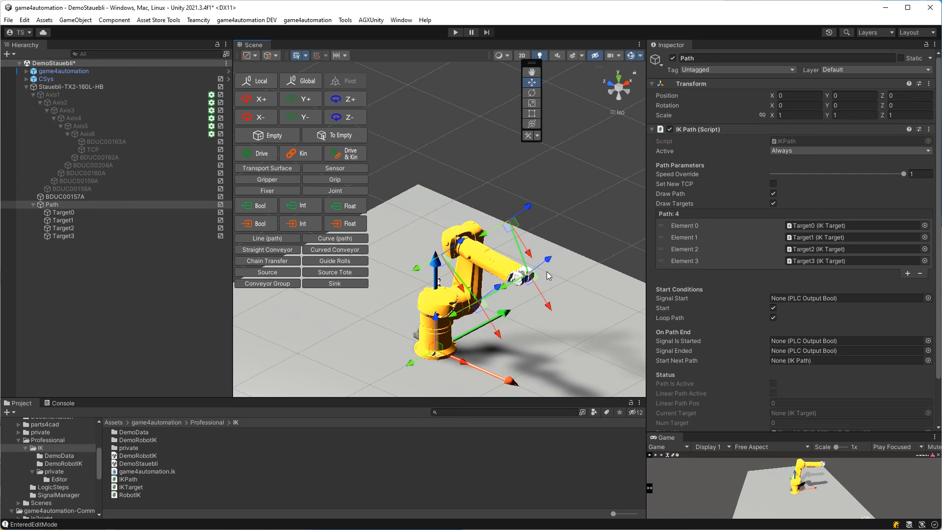
key("e")
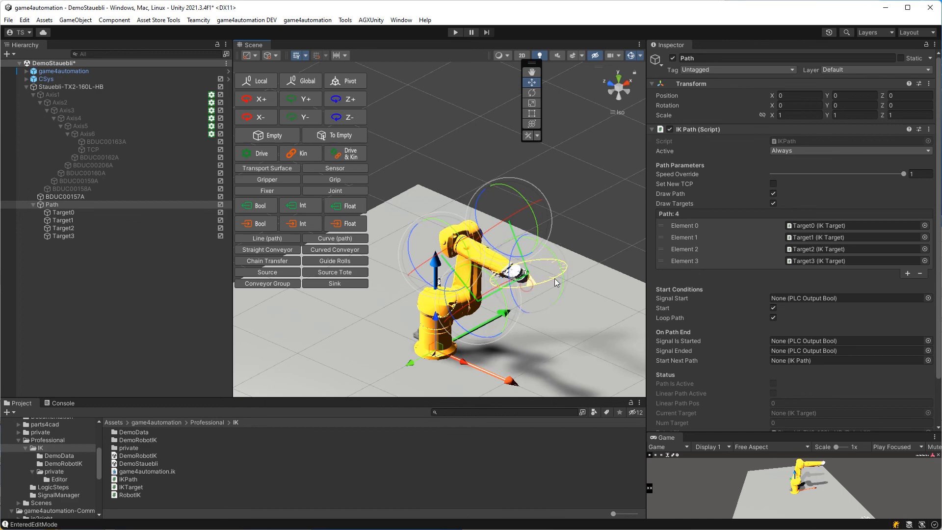
Run the scene and watch the robot follow Path1 from several angles while reviewing its start, path-end and status settings
key("ctrl+p")
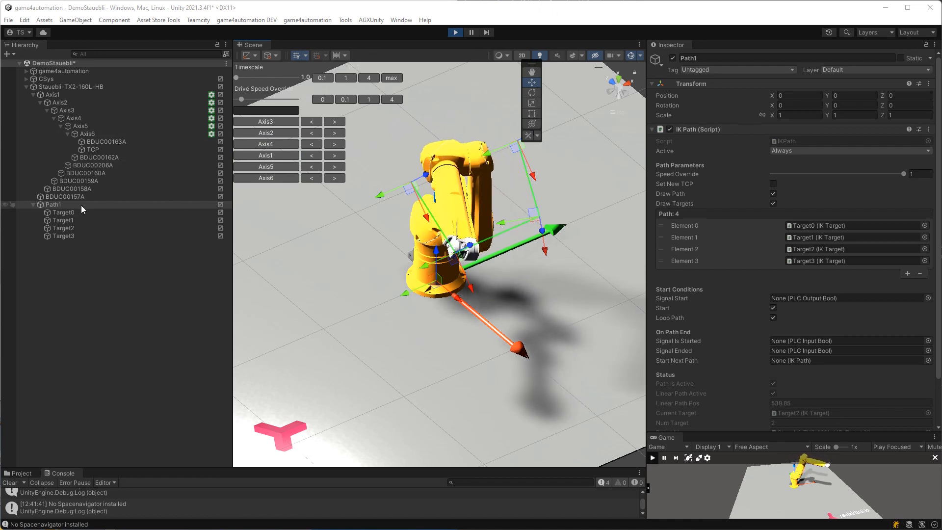
scroll(792, 336, "down", 3)
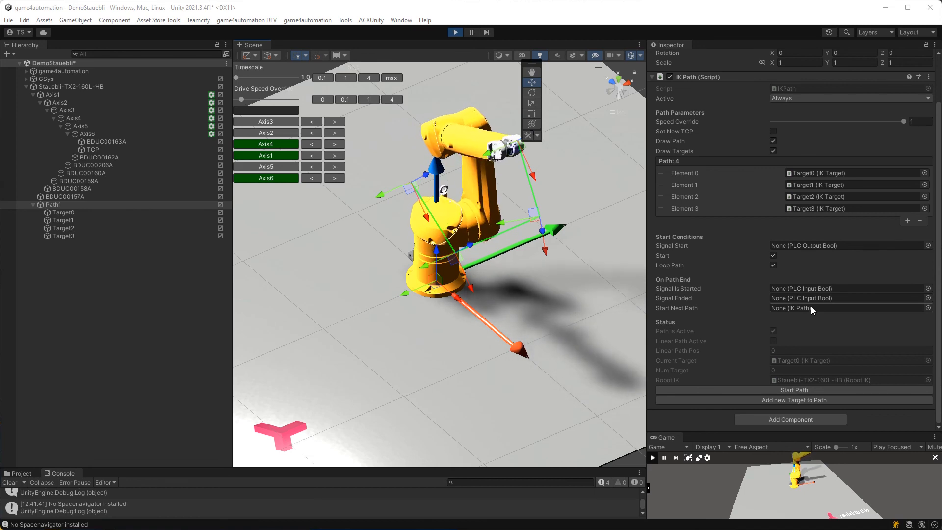
middle_click_drag(512, 301, 463, 320)
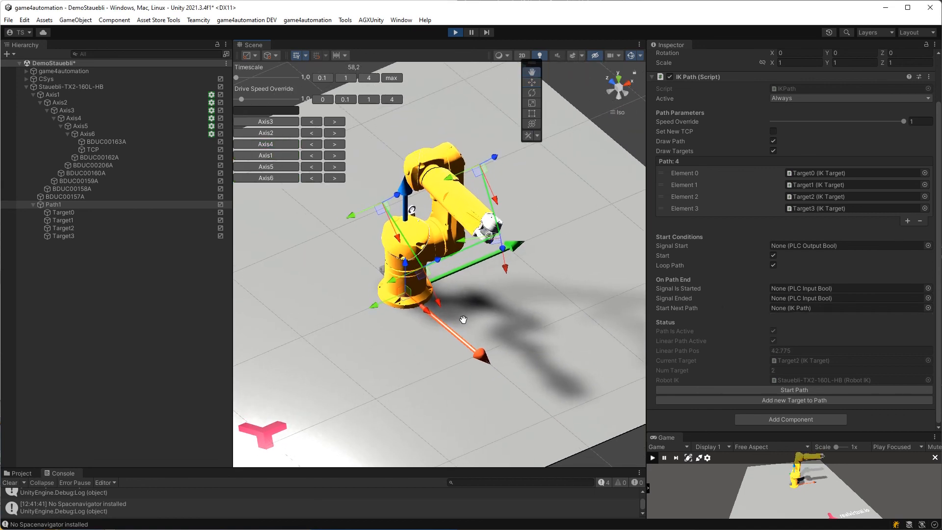
left_click_drag(473, 312, 555, 303, "alt")
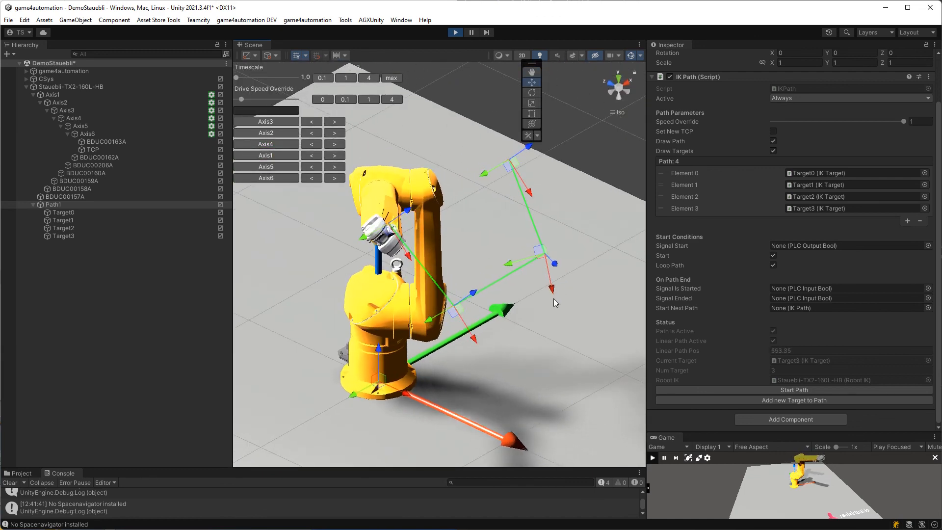